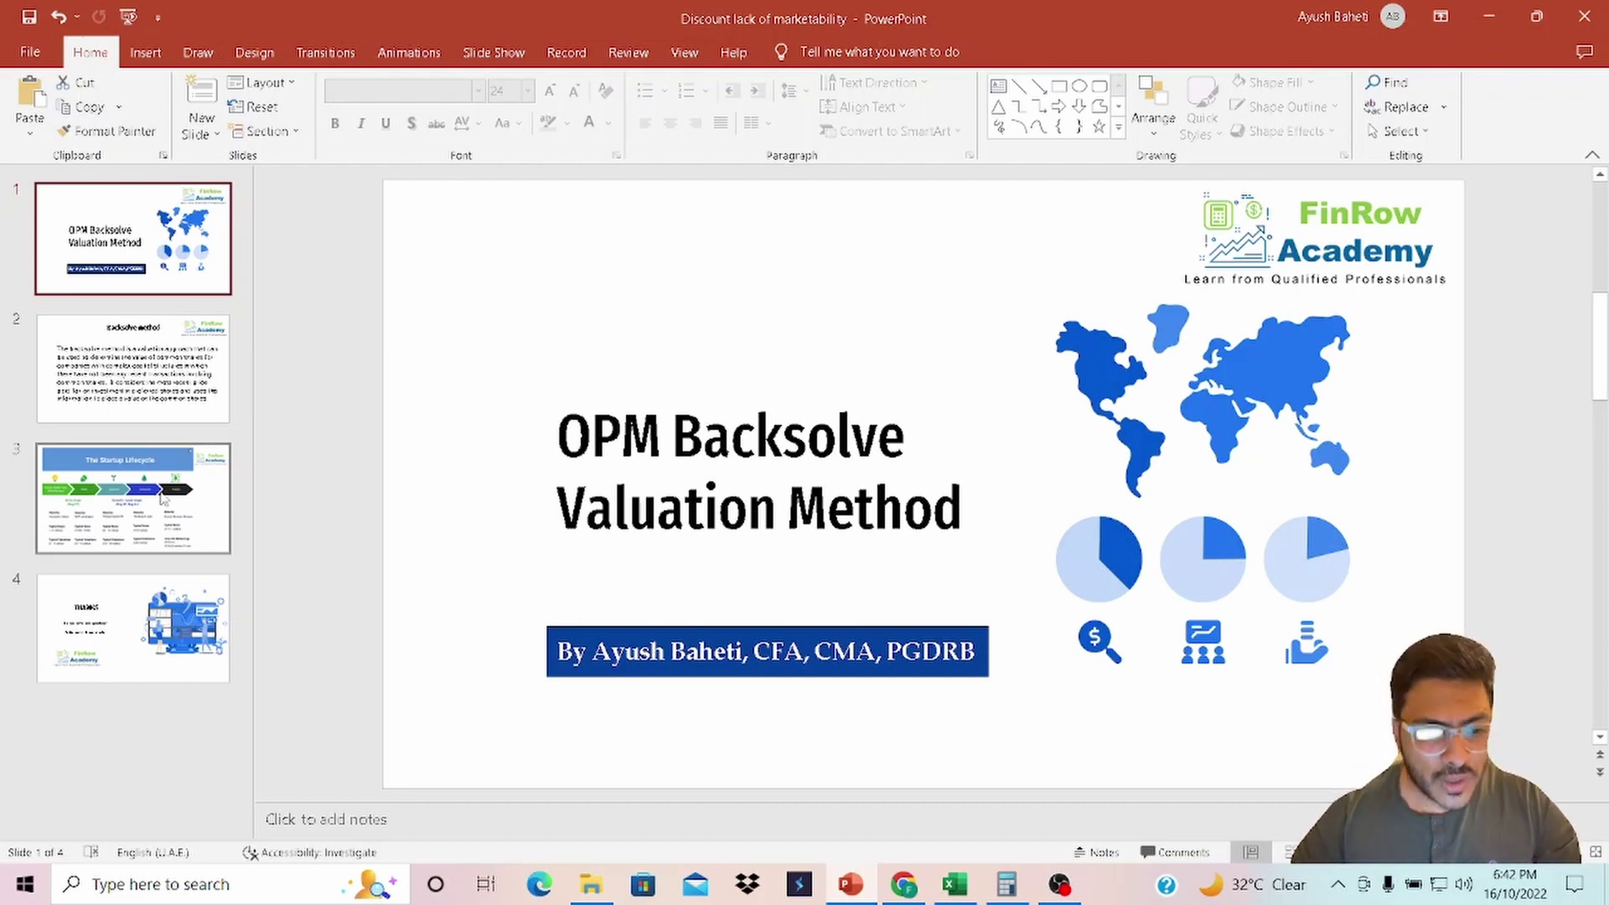
# Show the Startup Lifecycle slide with its £111.1 million Public raise and £515.6m market cap.
pyautogui.click(201, 494)
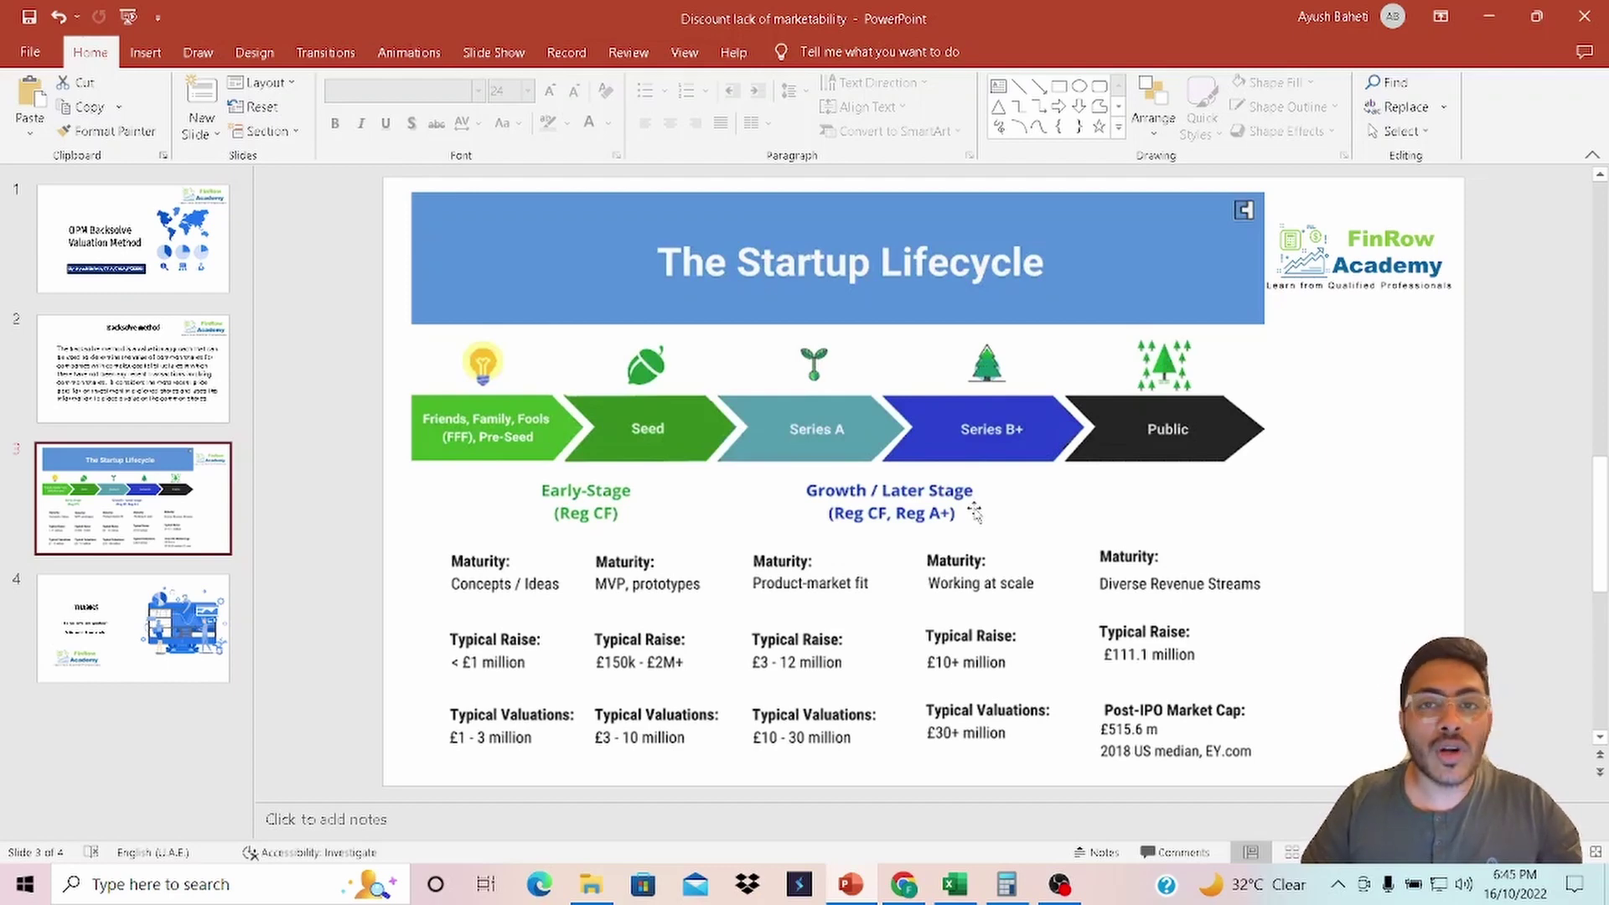
# Go to slide 2, 'Backsolve Method', and place the cursor in its description text.
pyautogui.click(81, 375)
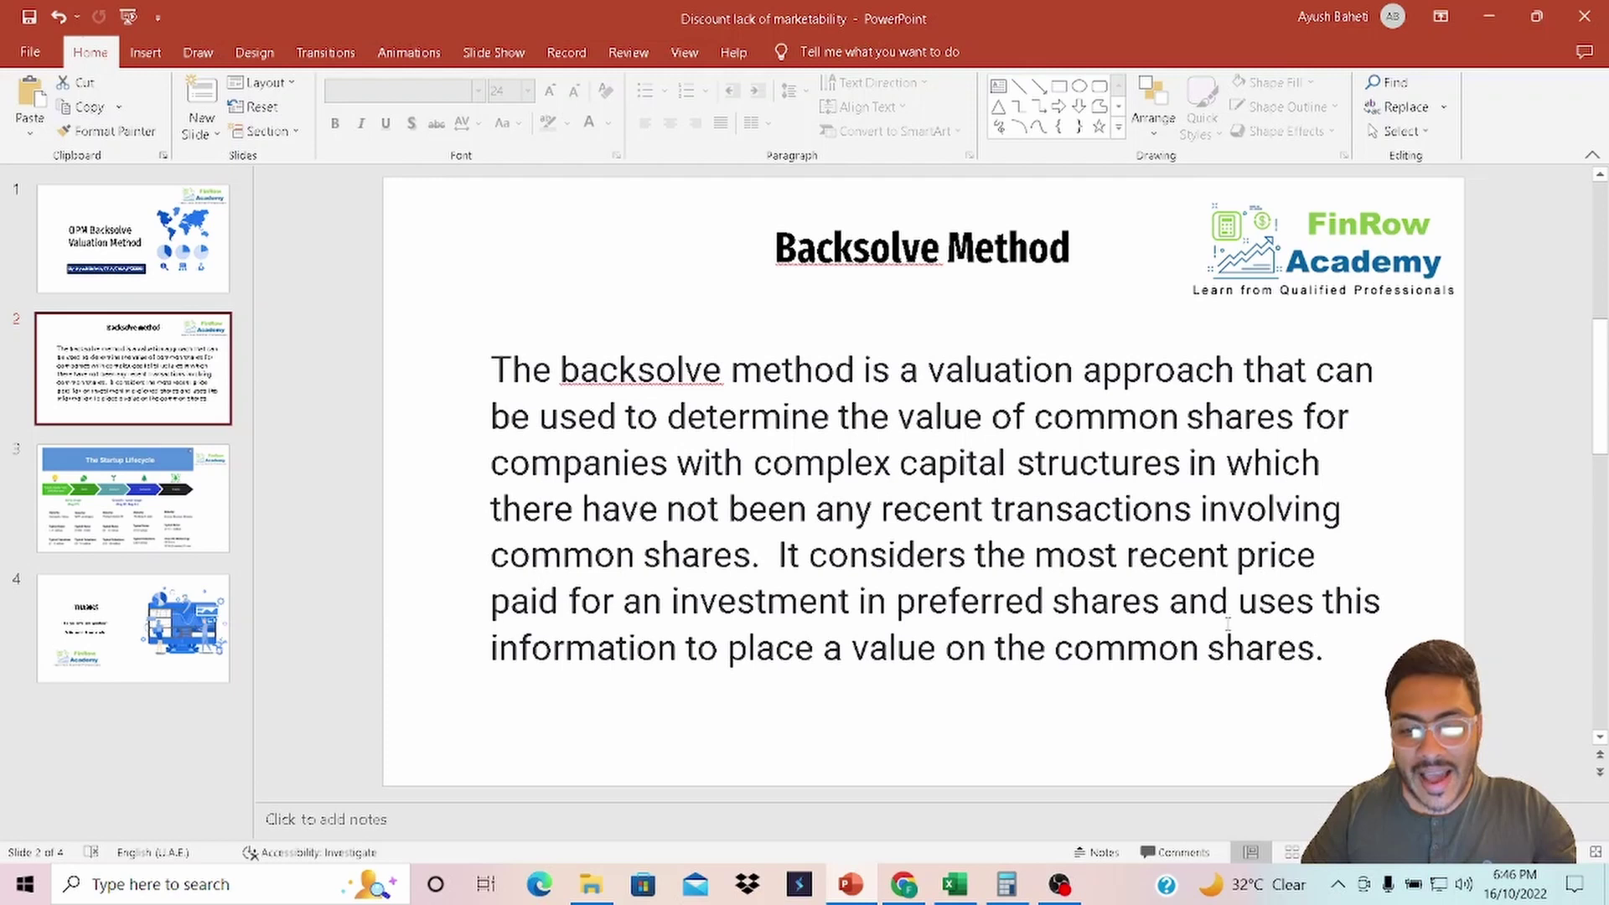
pyautogui.click(1348, 655)
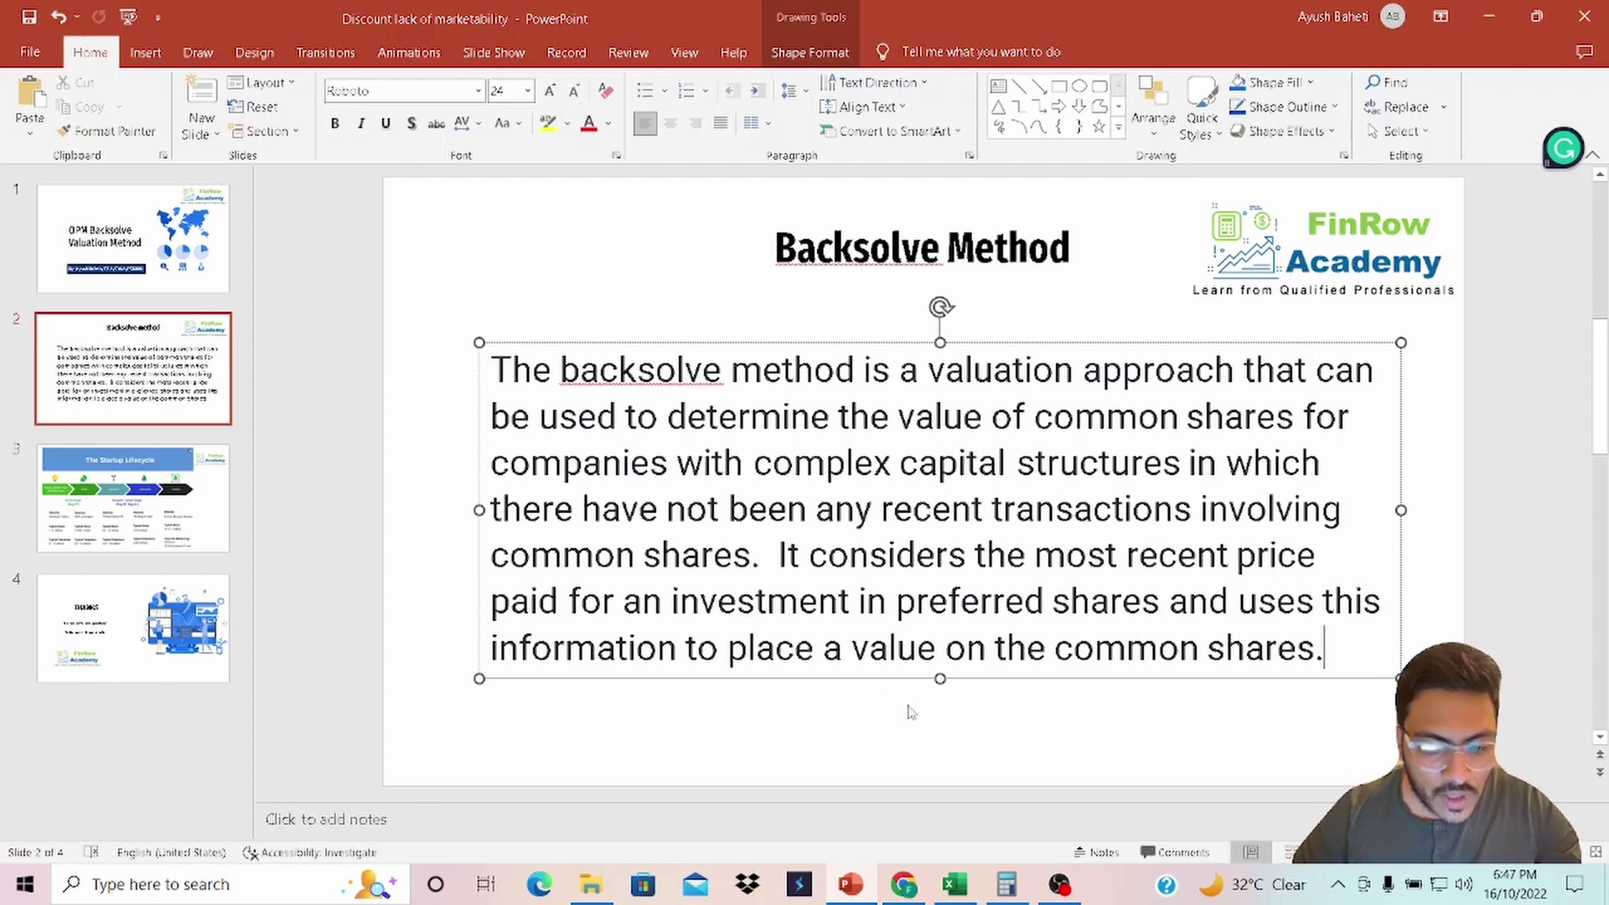
# In the option pricing workbook, scroll to the Allocation rows showing per-share values 6.64 and 2.83.
pyautogui.click(951, 888)
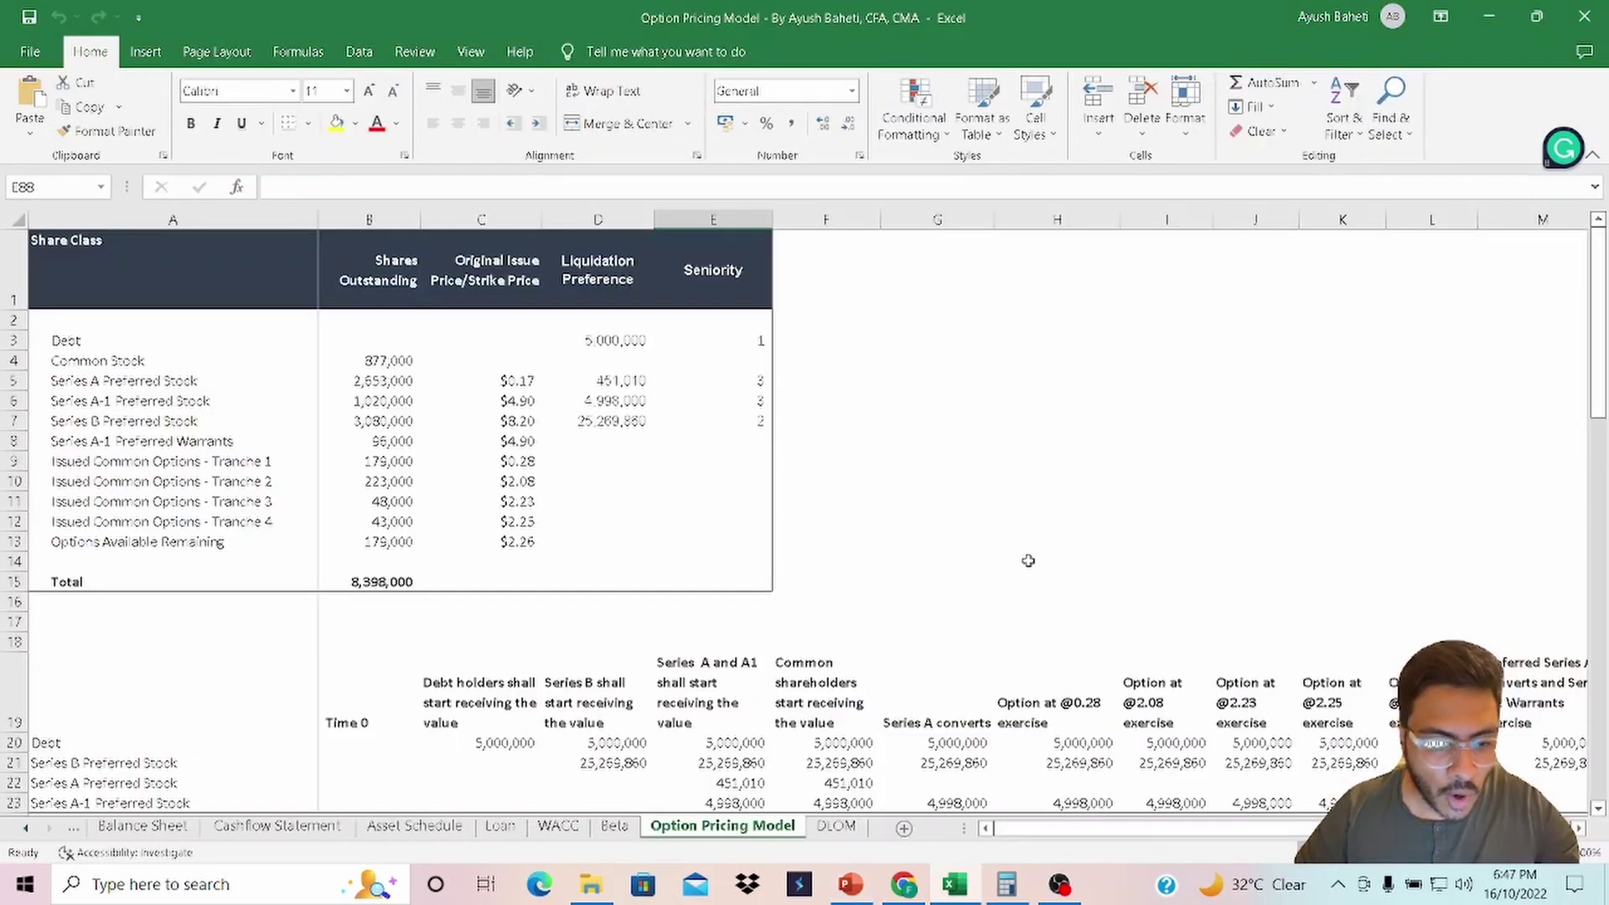
pyautogui.click(1038, 465)
pyautogui.scroll(-10, 1032, 484)
pyautogui.scroll(10, 1068, 369)
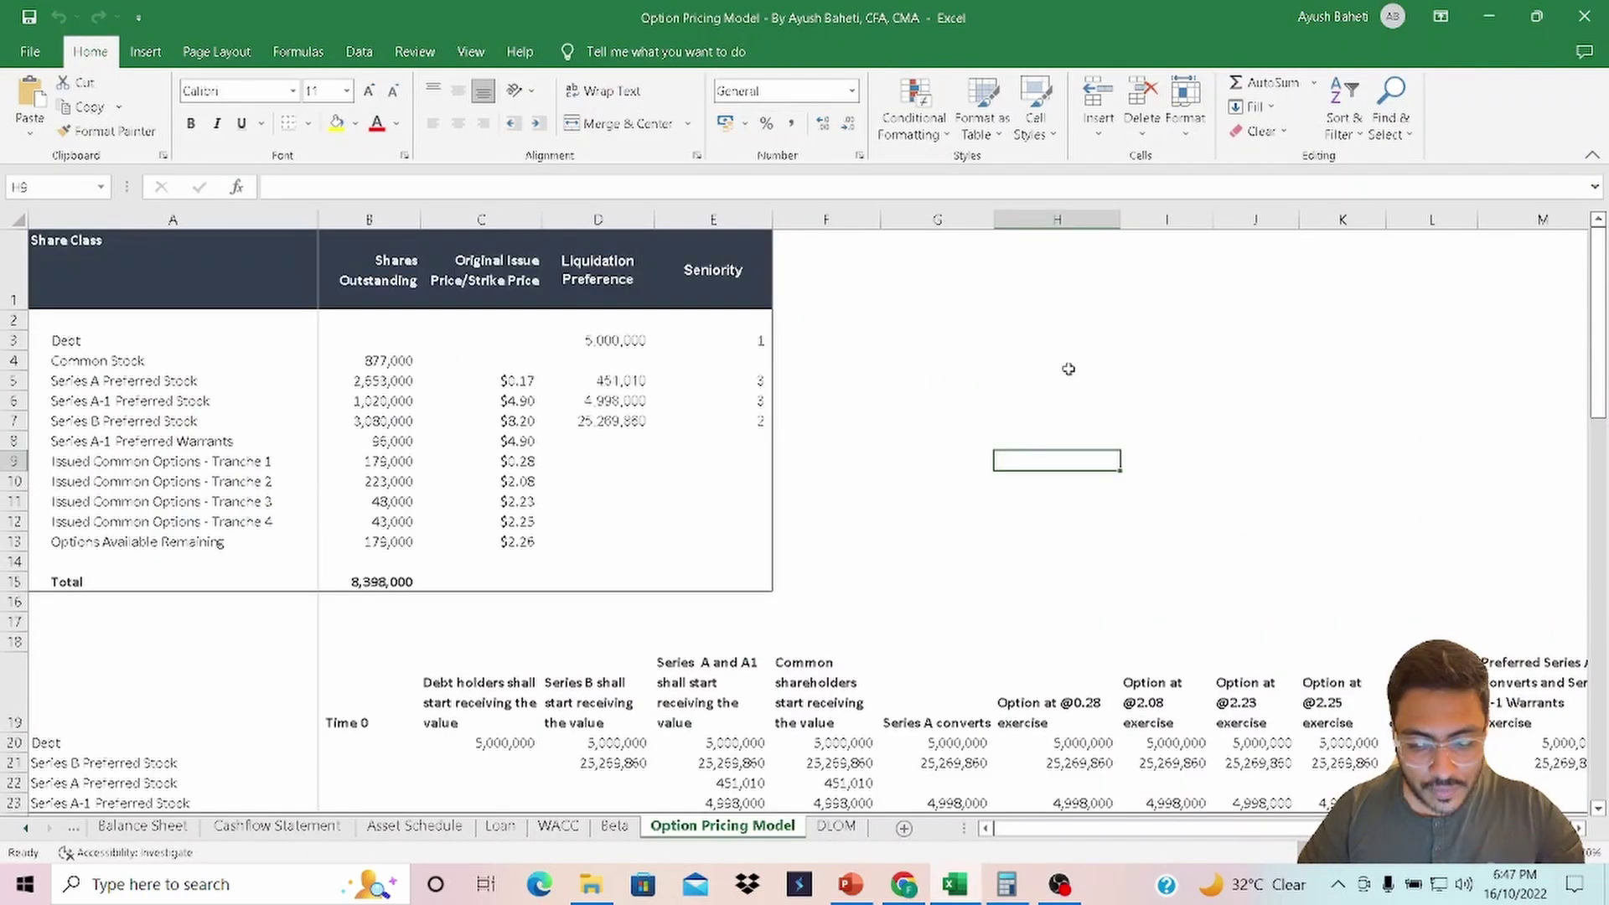
pyautogui.scroll(-14, 1068, 367)
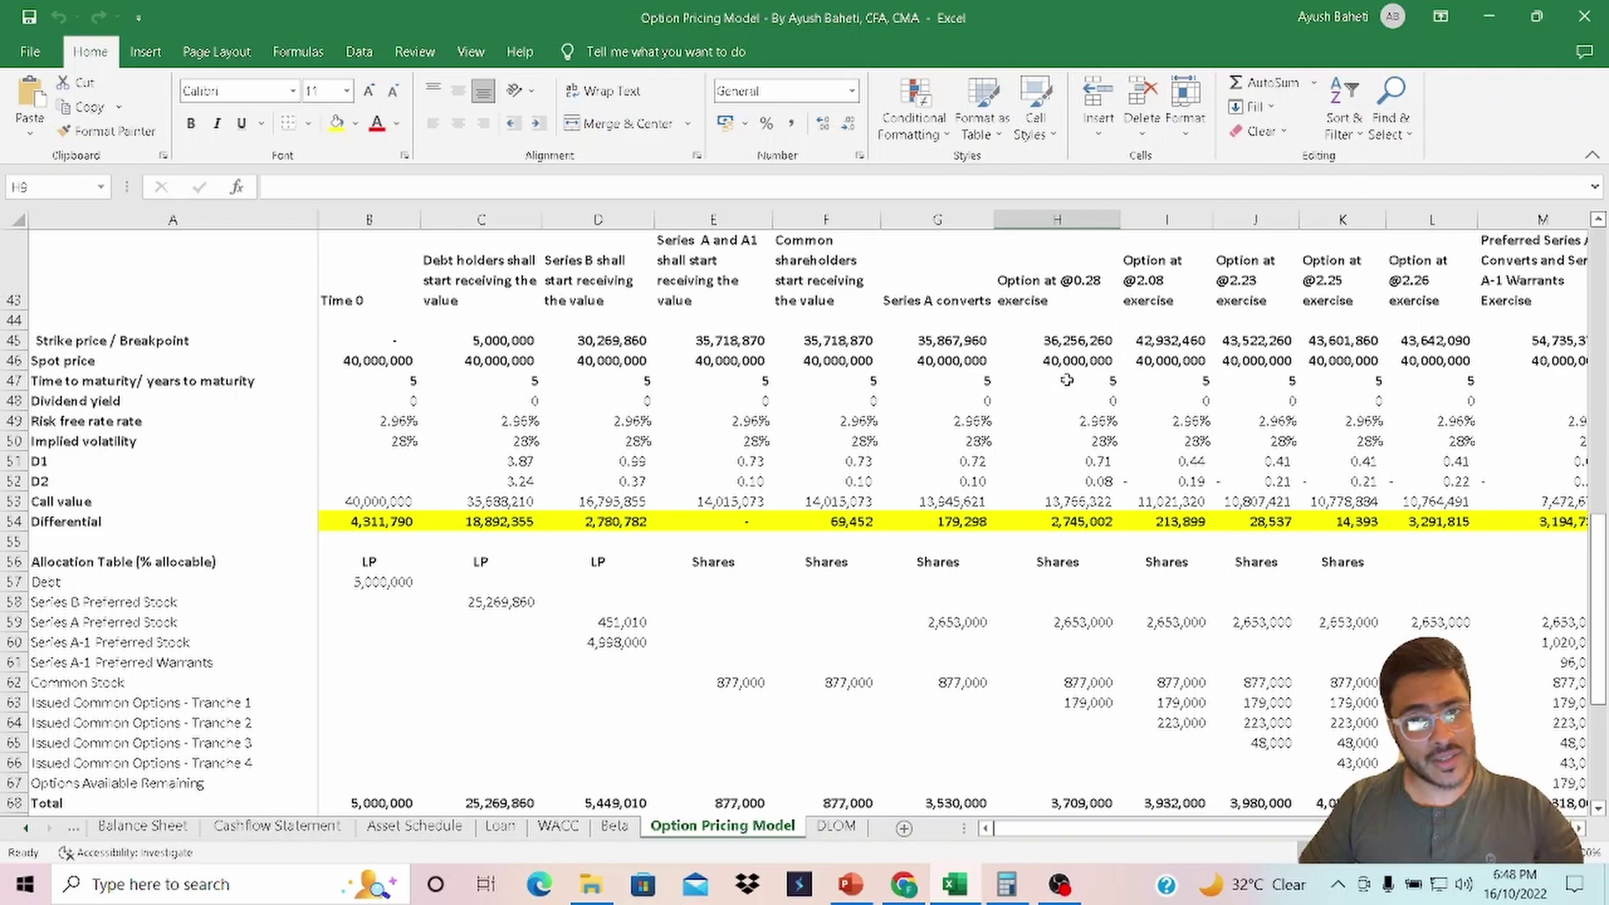
pyautogui.scroll(-5, 1066, 383)
pyautogui.scroll(-3, 1084, 556)
pyautogui.scroll(2, 1145, 794)
pyautogui.hscroll(3, 1146, 794)
pyautogui.click(490, 420)
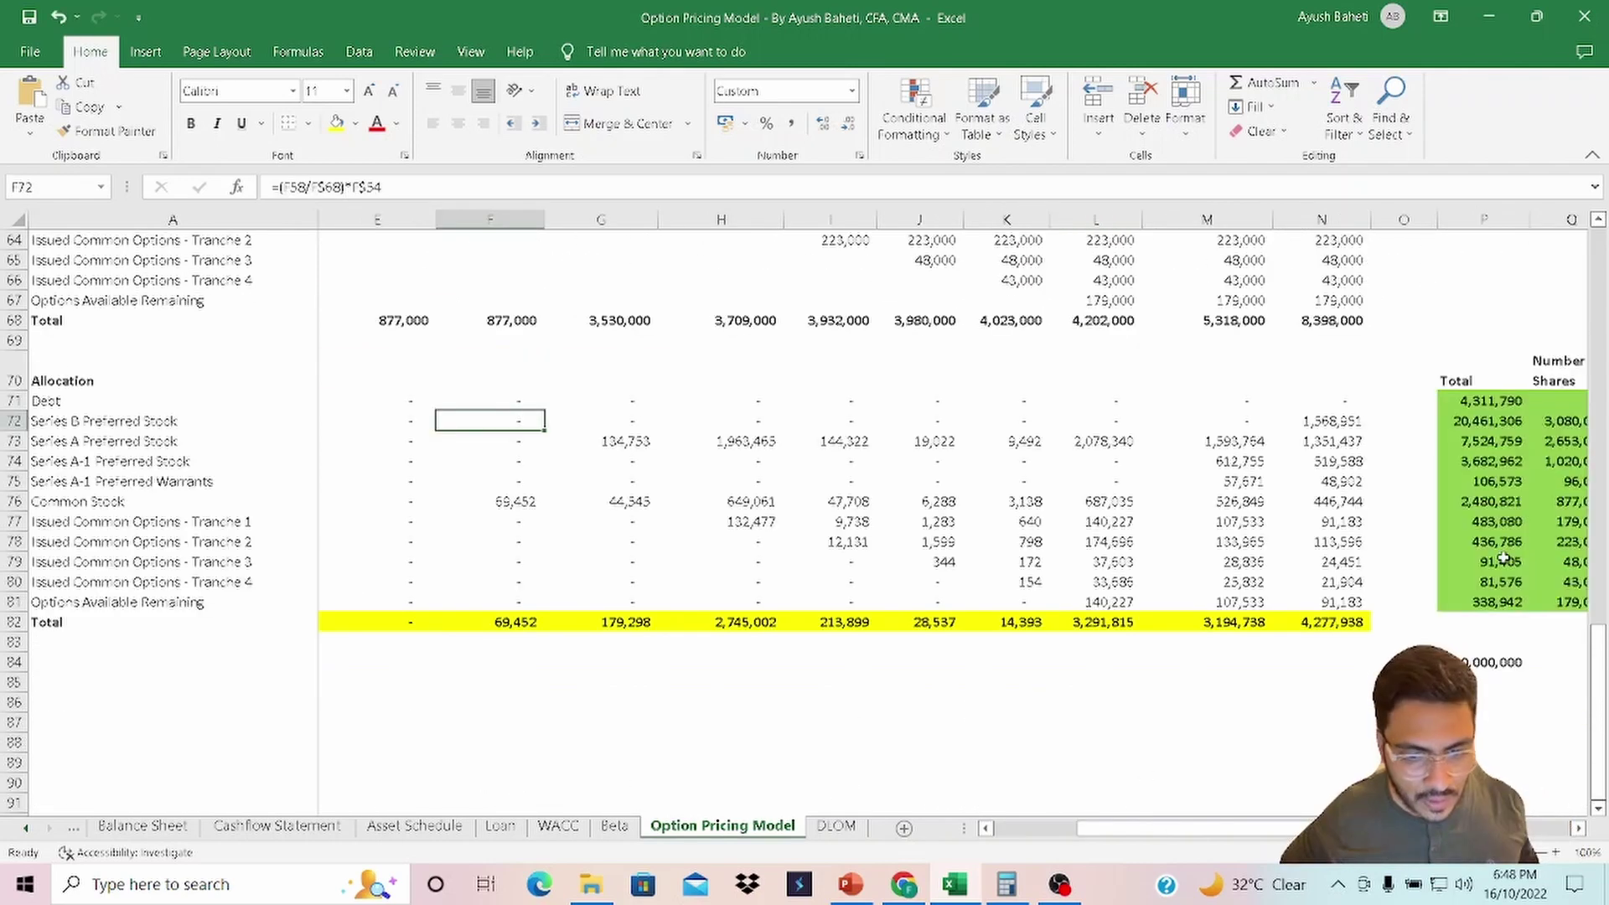
pyautogui.press('Right')
pyautogui.press('Right')
pyautogui.press('Right')
pyautogui.press('Right')
pyautogui.press('Right')
pyautogui.press('Right')
pyautogui.press('Right')
pyautogui.press('Right')
pyautogui.press('Right')
pyautogui.press('Right')
pyautogui.press('Right')
pyautogui.press('Right')
pyautogui.press('Right')
pyautogui.press('Right')
pyautogui.press('Right')
pyautogui.press('Right')
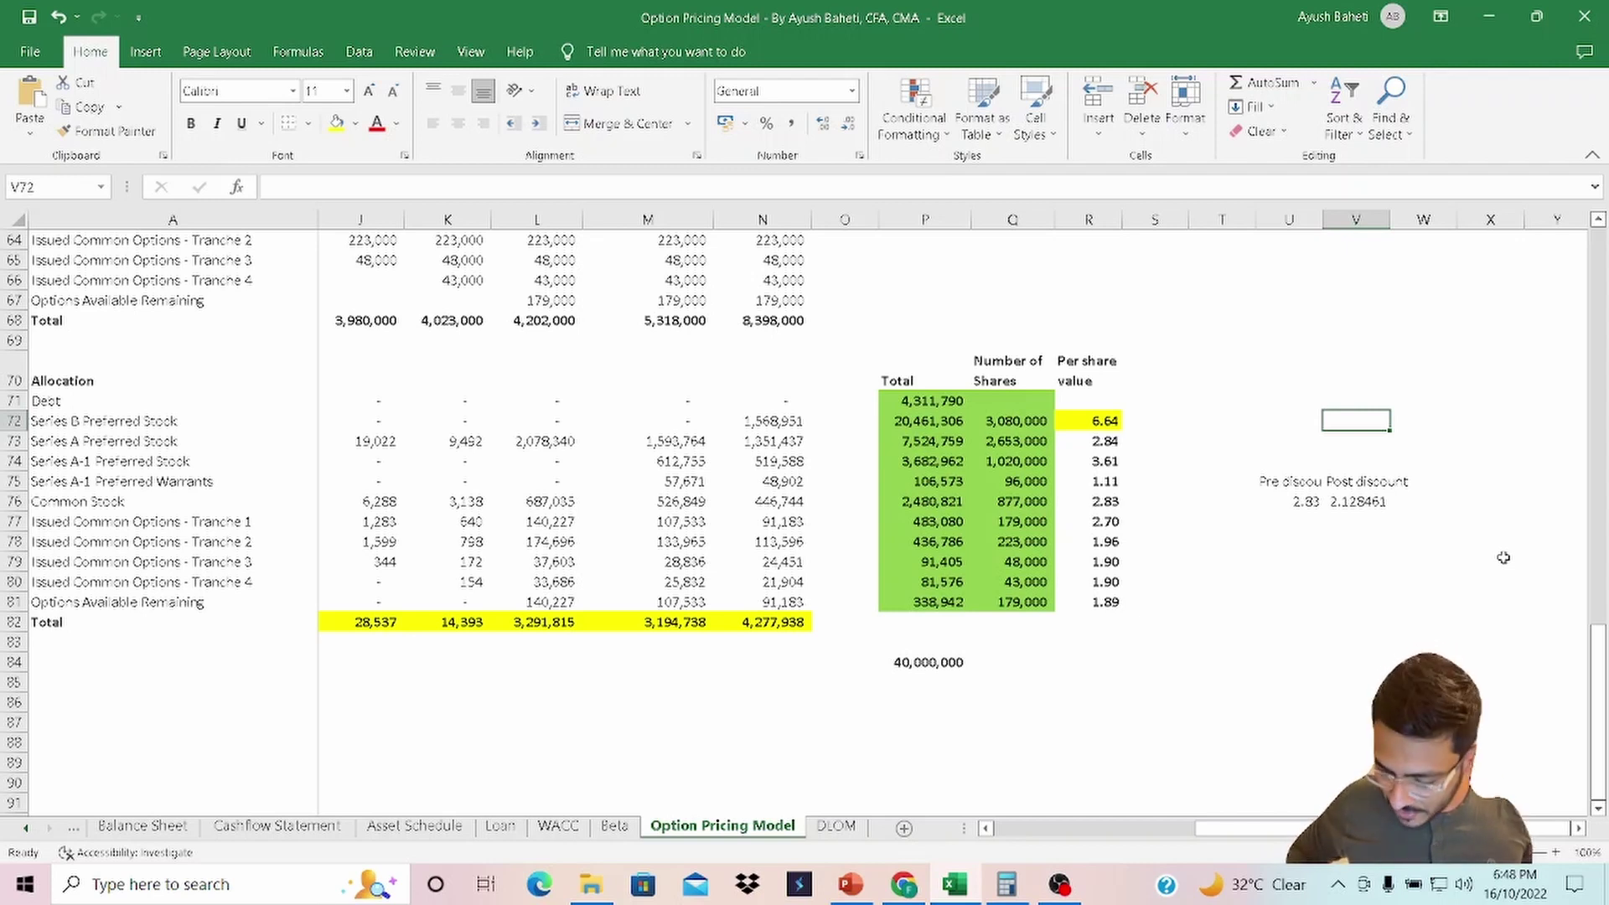
# Enter 12 as the Series B latest price in V72 and shade it light green.
pyautogui.write('12')
pyautogui.hotkey('ctrl', 'Return')
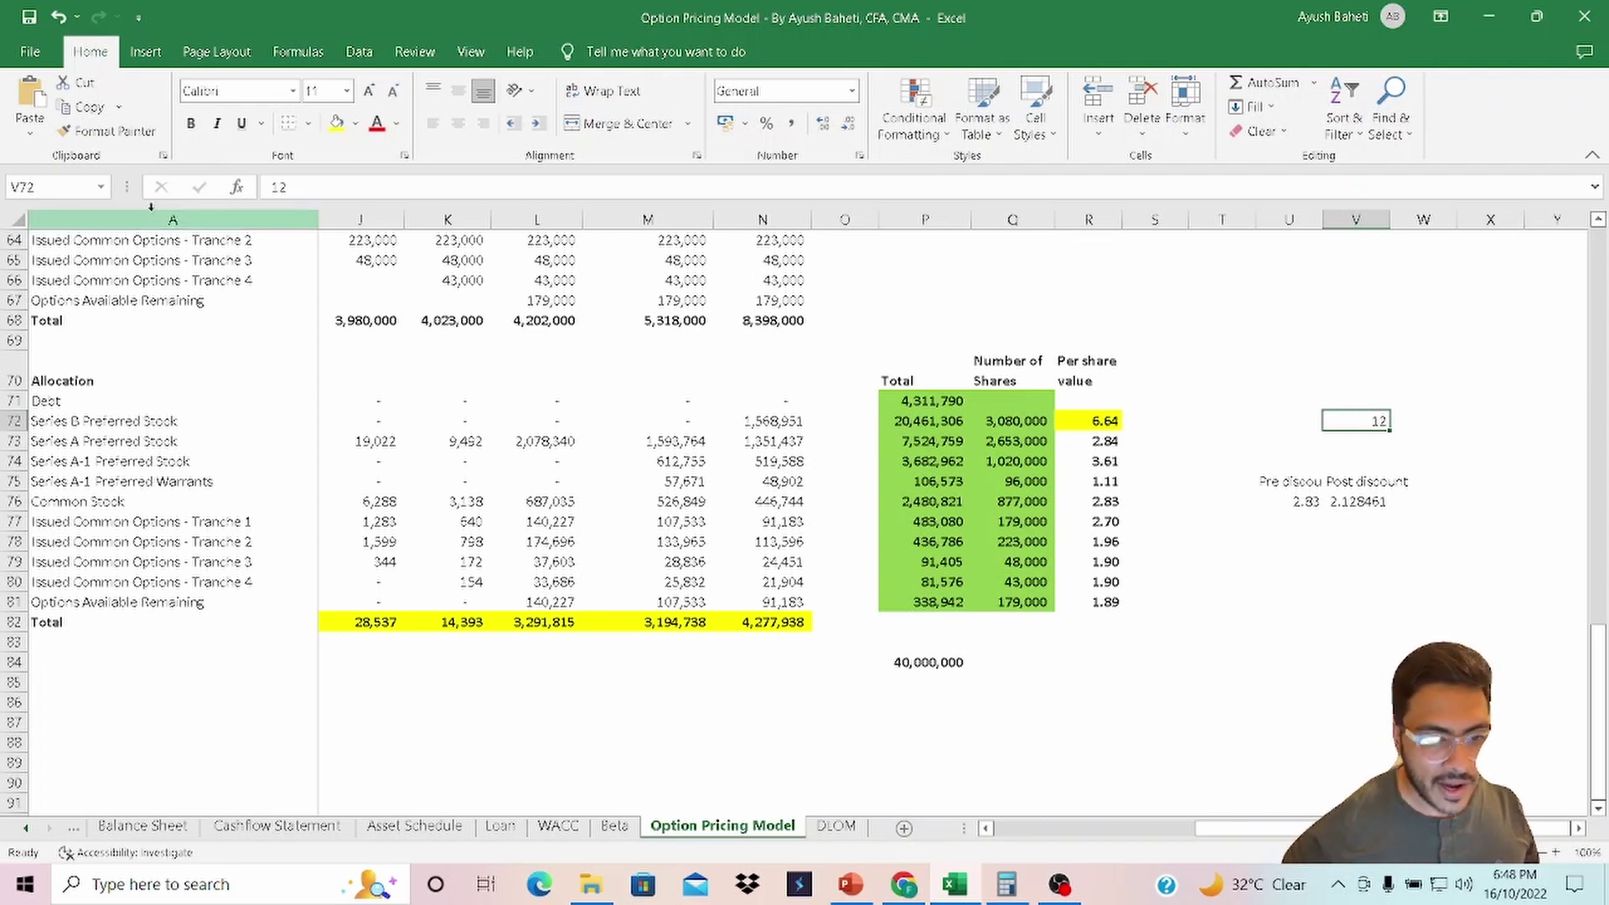
pyautogui.click(355, 123)
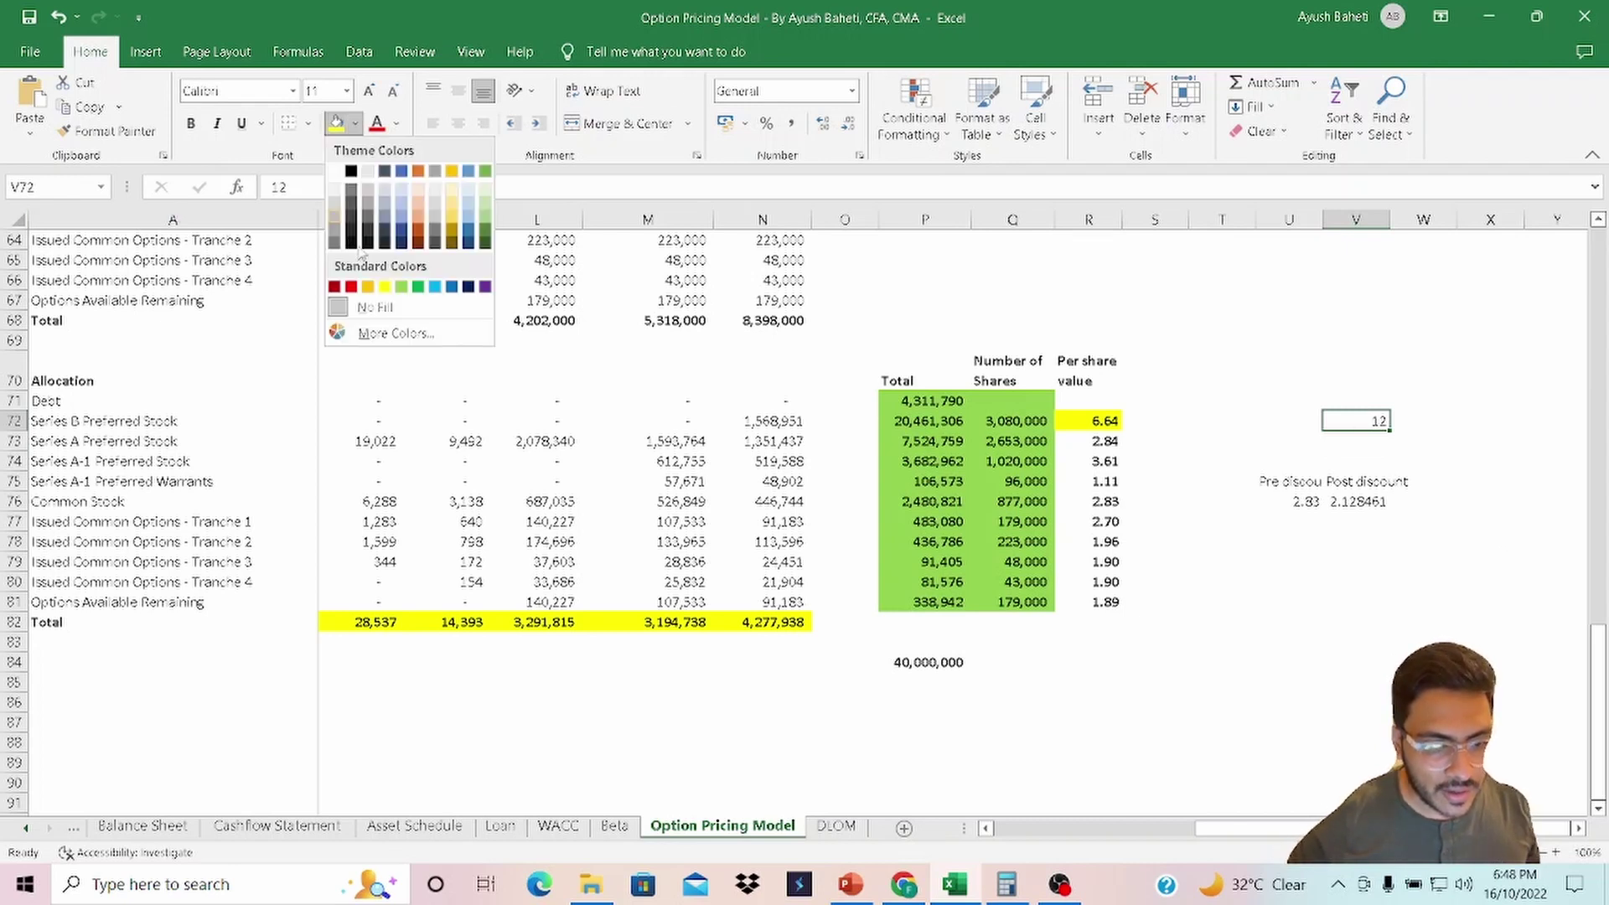
pyautogui.click(402, 287)
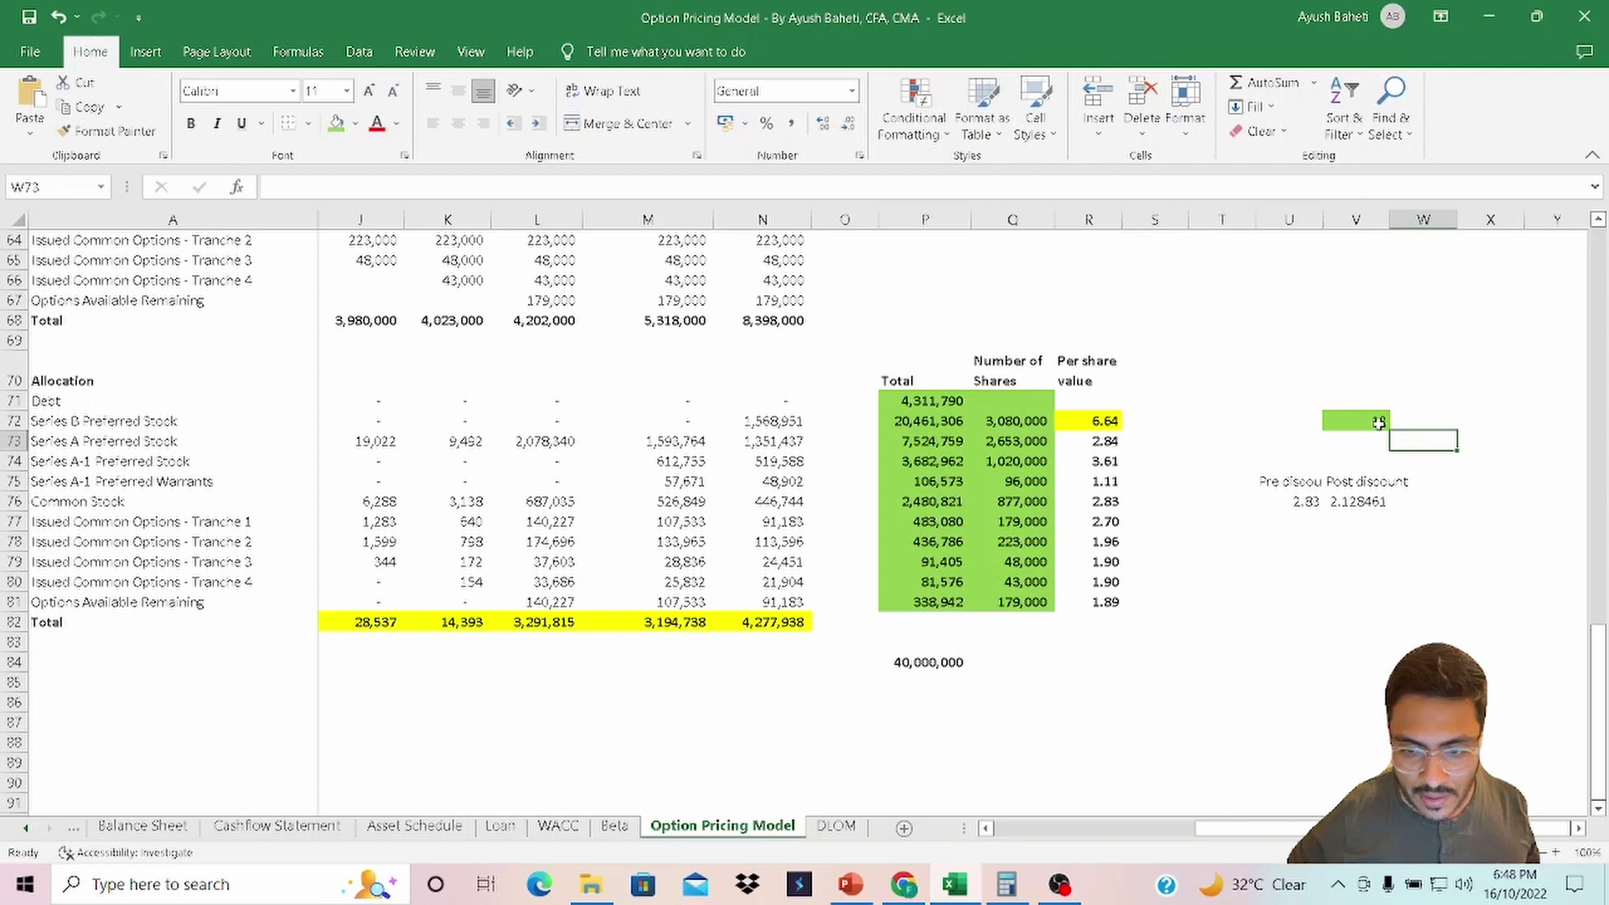
# Label the cell above the price 'Series B latest price'.
pyautogui.click(1355, 397)
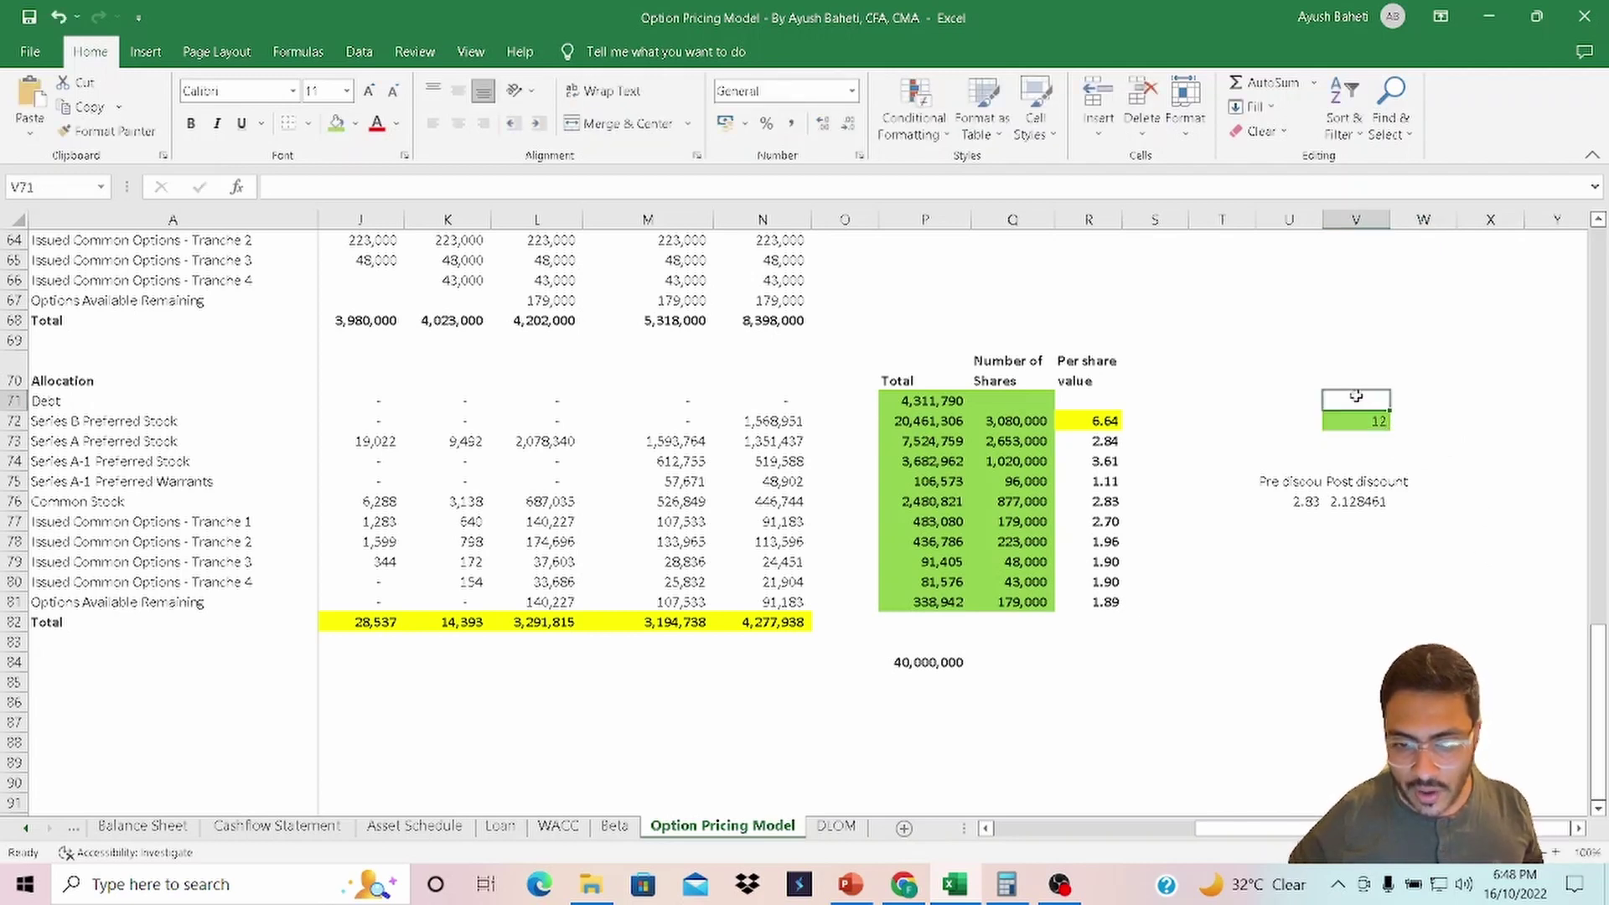
pyautogui.write('5eries B lat')
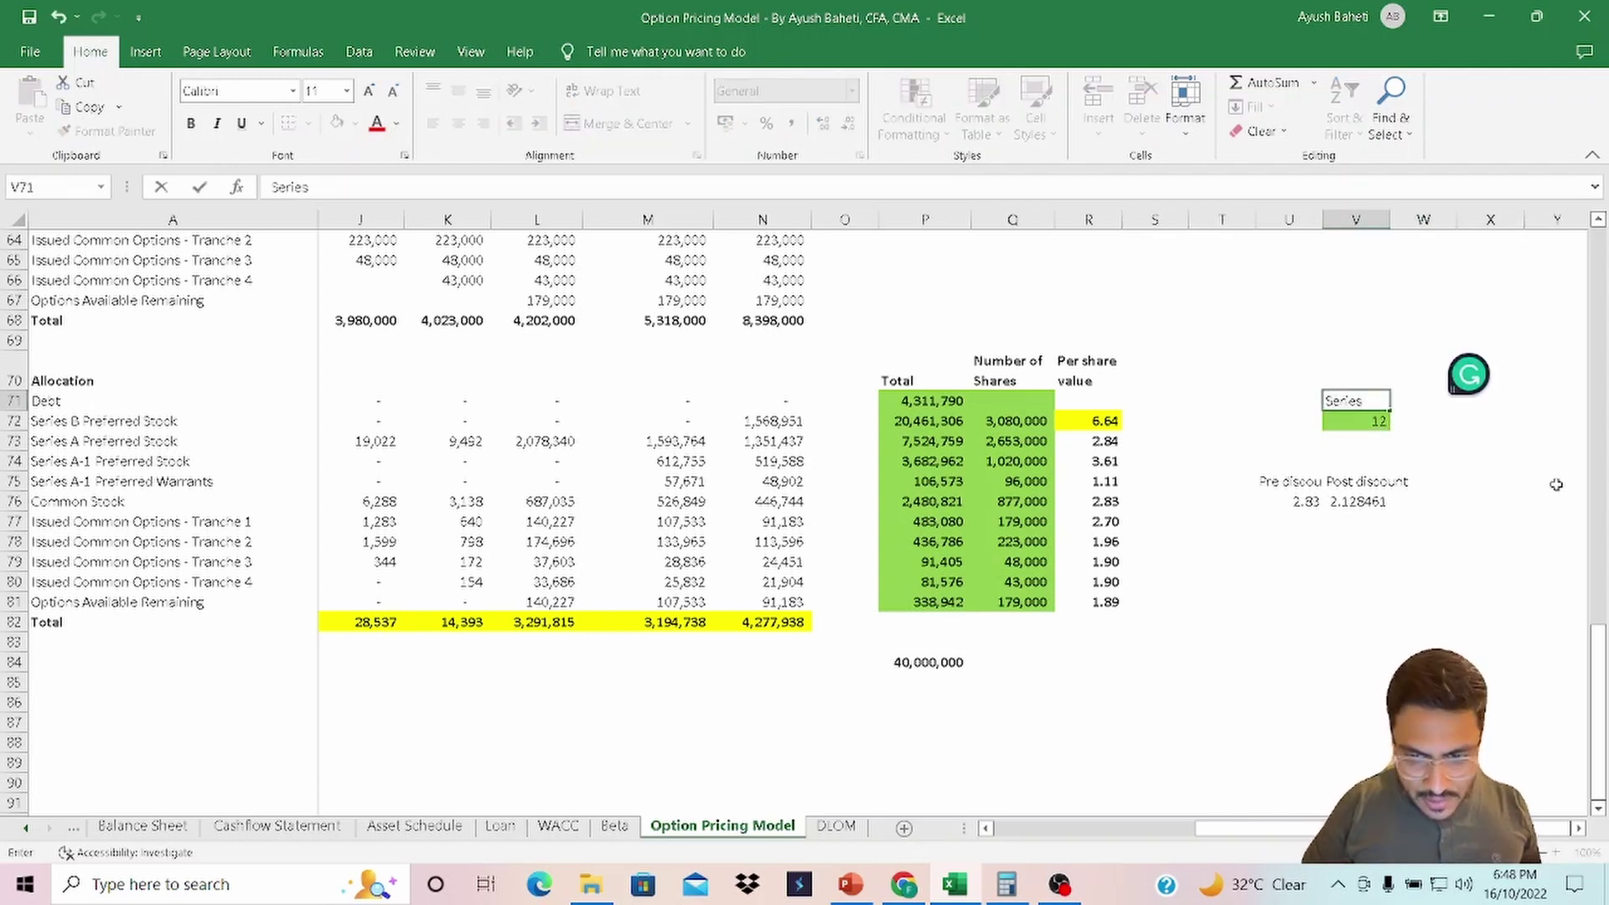
pyautogui.write('est')
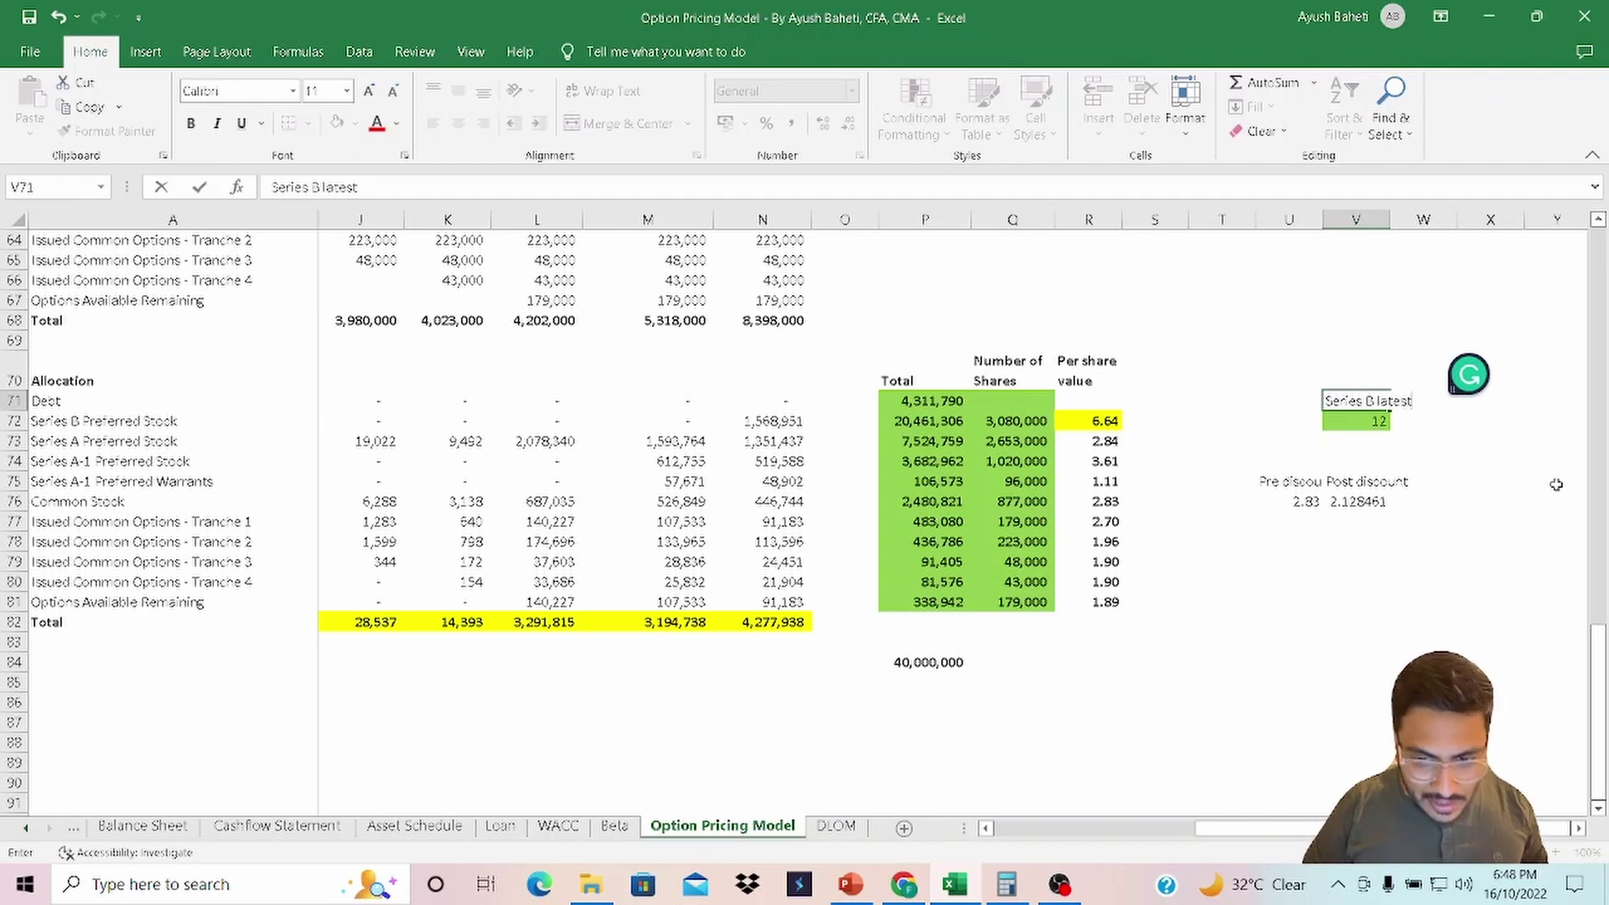
pyautogui.press('BackSpace')
pyautogui.press('BackSpace')
pyautogui.press('BackSpace')
pyautogui.press('BackSpace')
pyautogui.press('BackSpace')
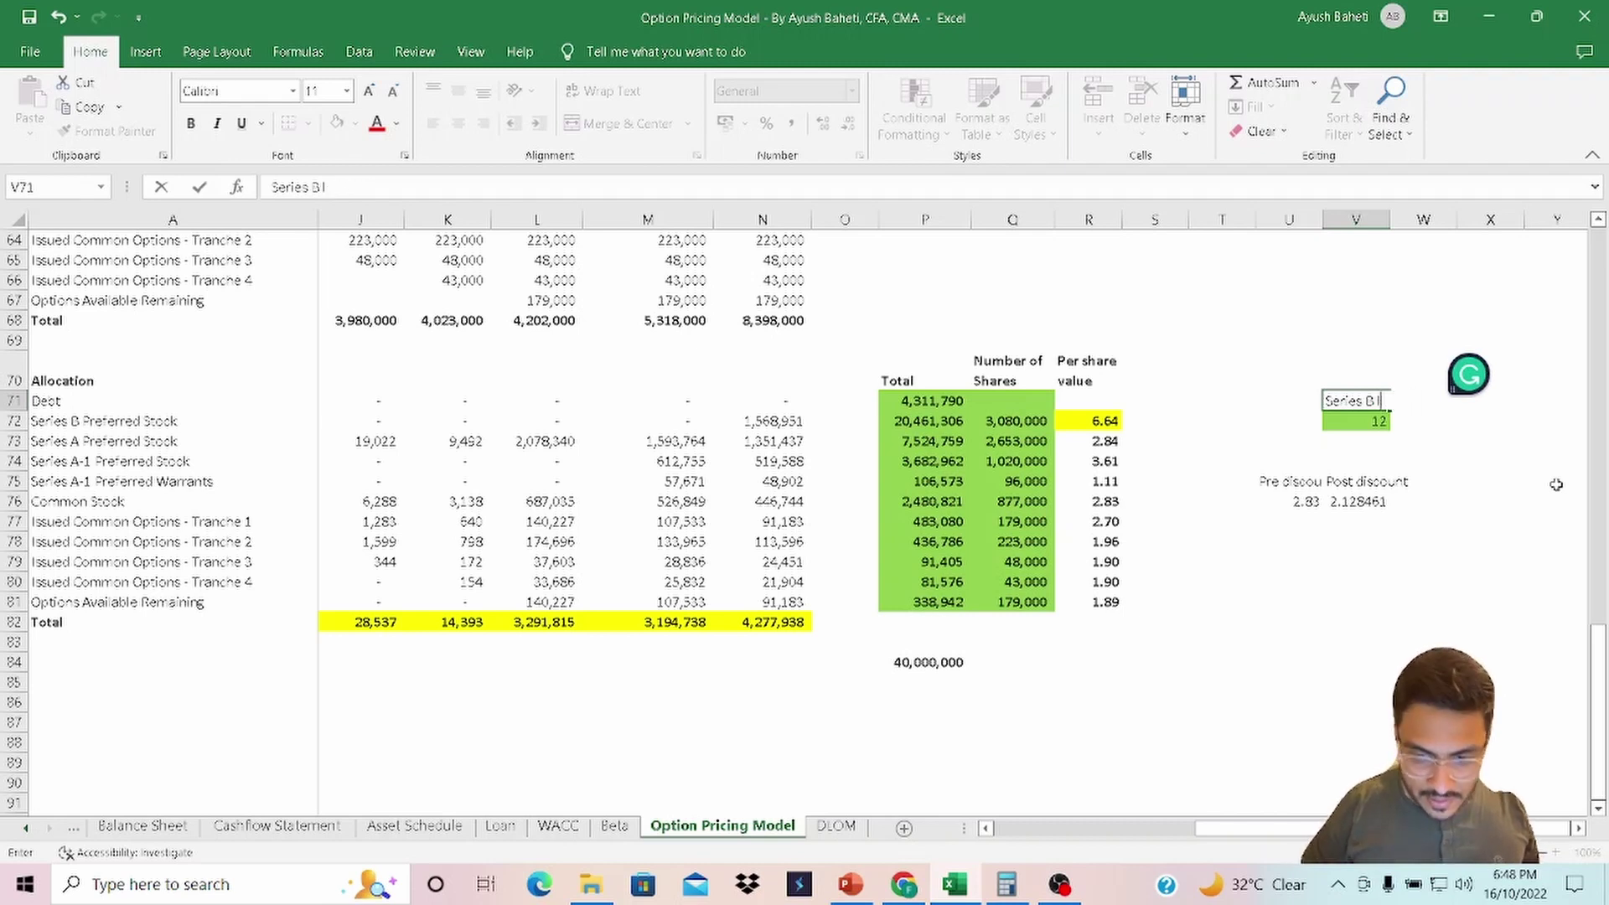
pyautogui.write('atest price')
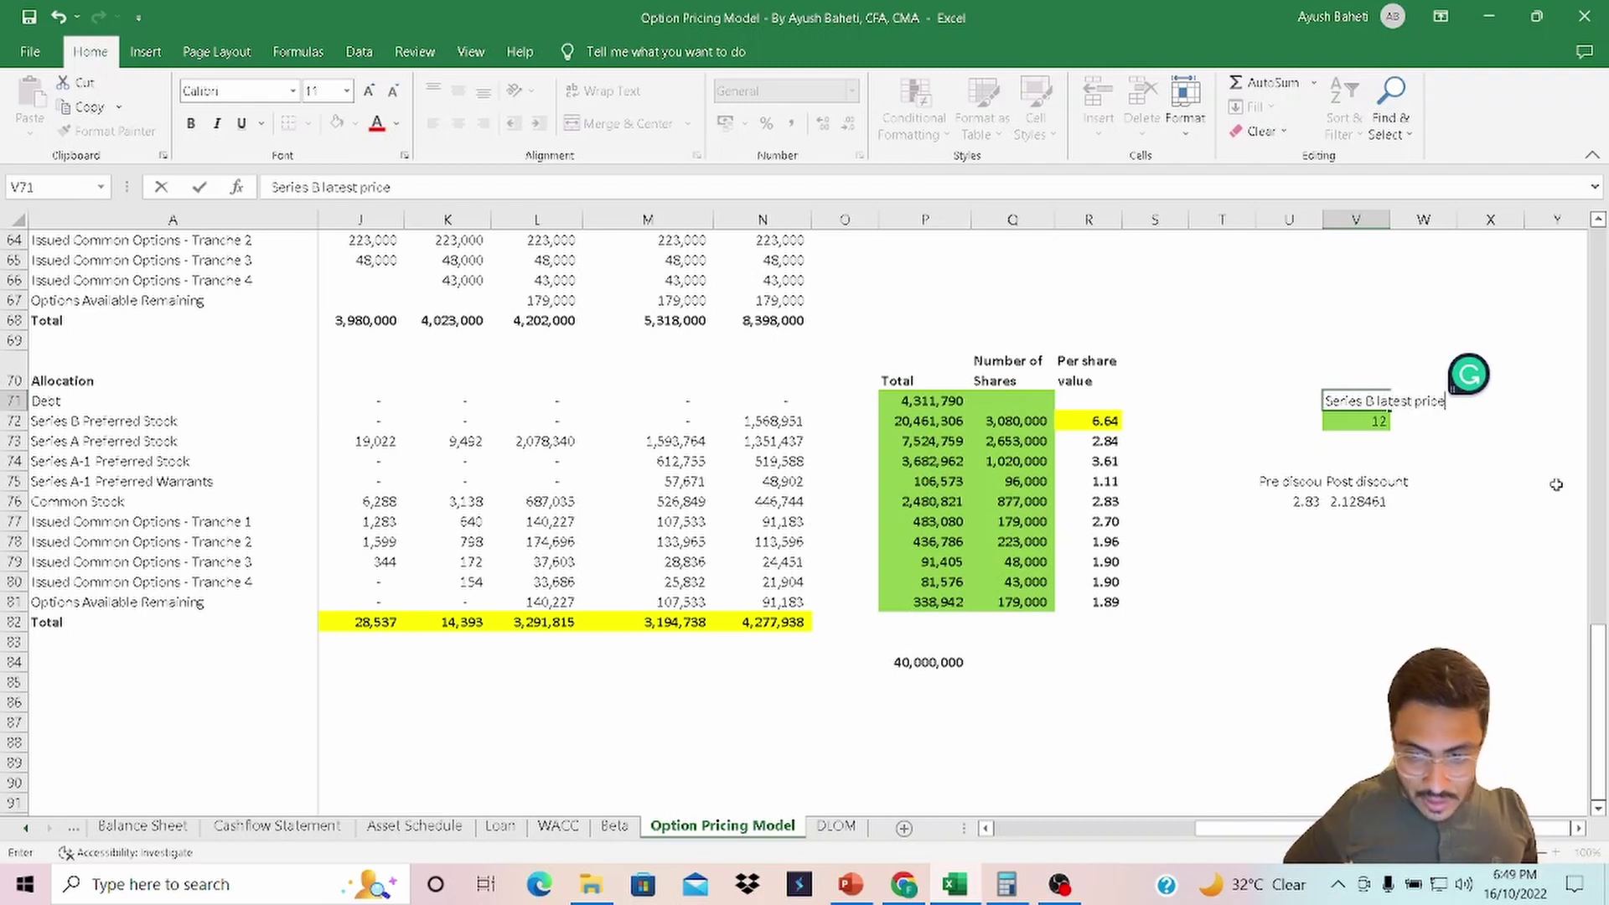
pyautogui.press('Return')
pyautogui.press('Up')
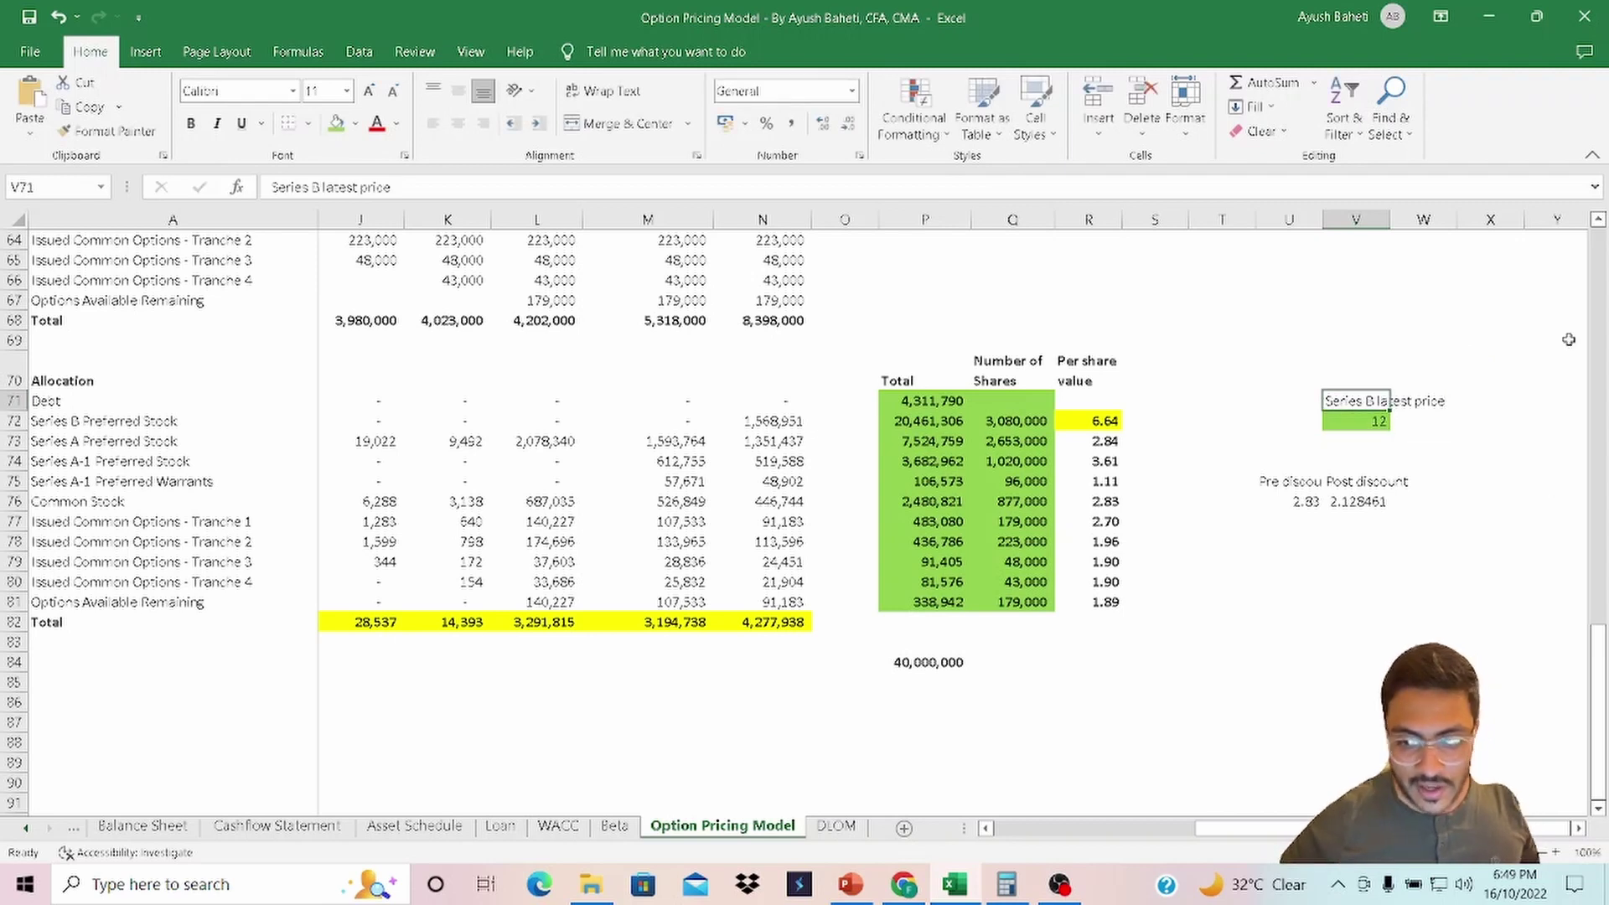
pyautogui.click(1452, 438)
pyautogui.click(1375, 429)
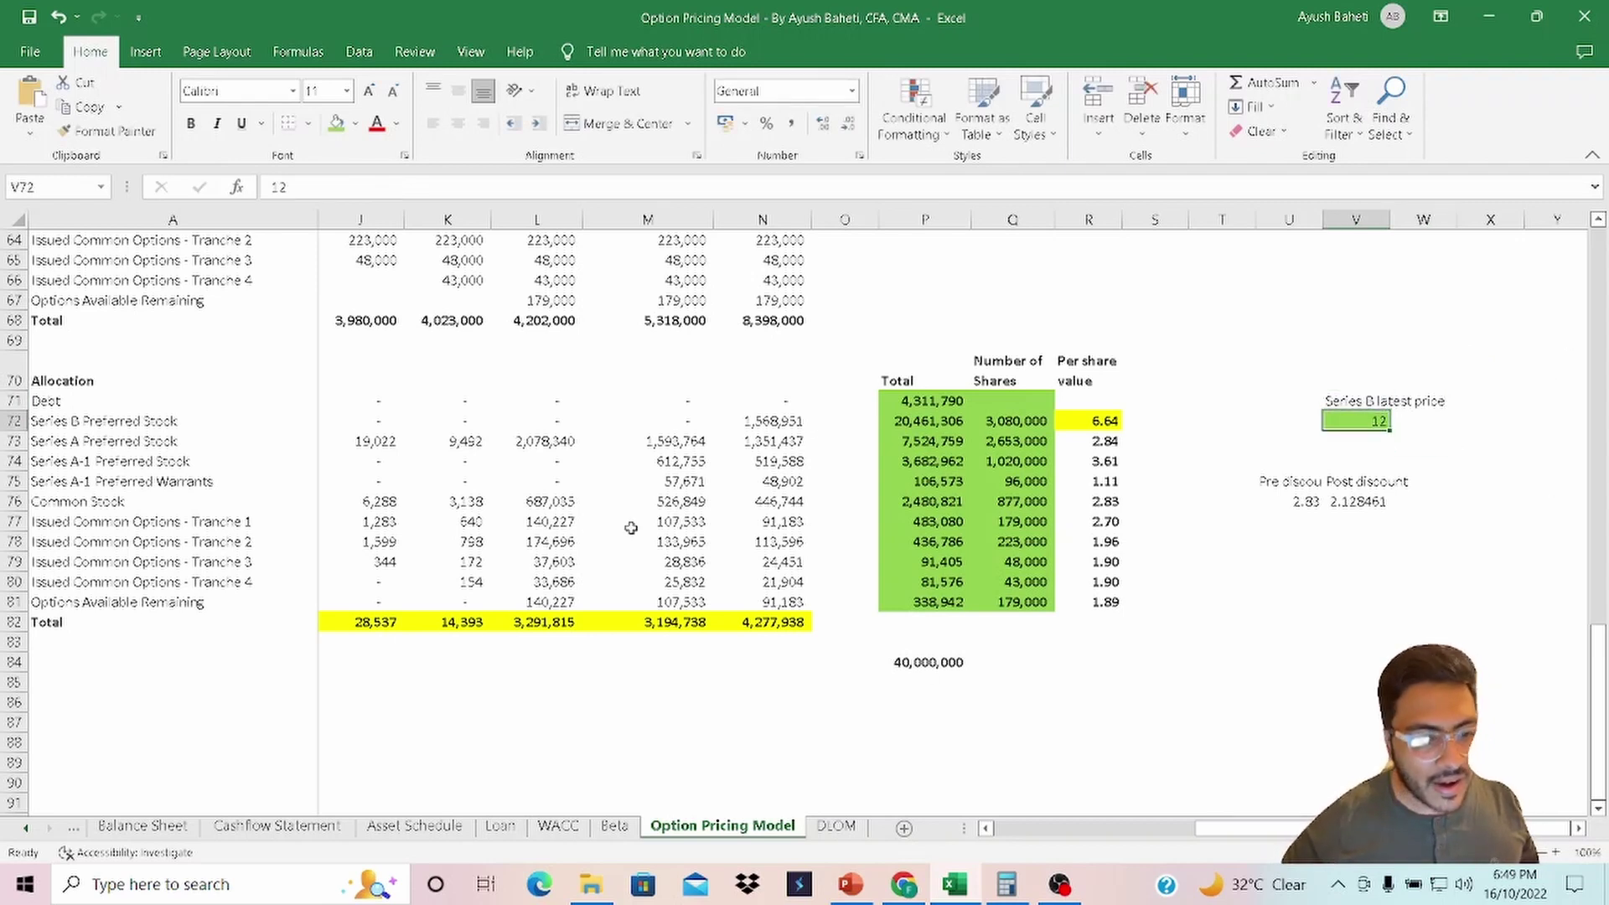
# Inspect the Series B allocation row, then jump to the Income Statement sheet via the sheet list.
pyautogui.click(1091, 424)
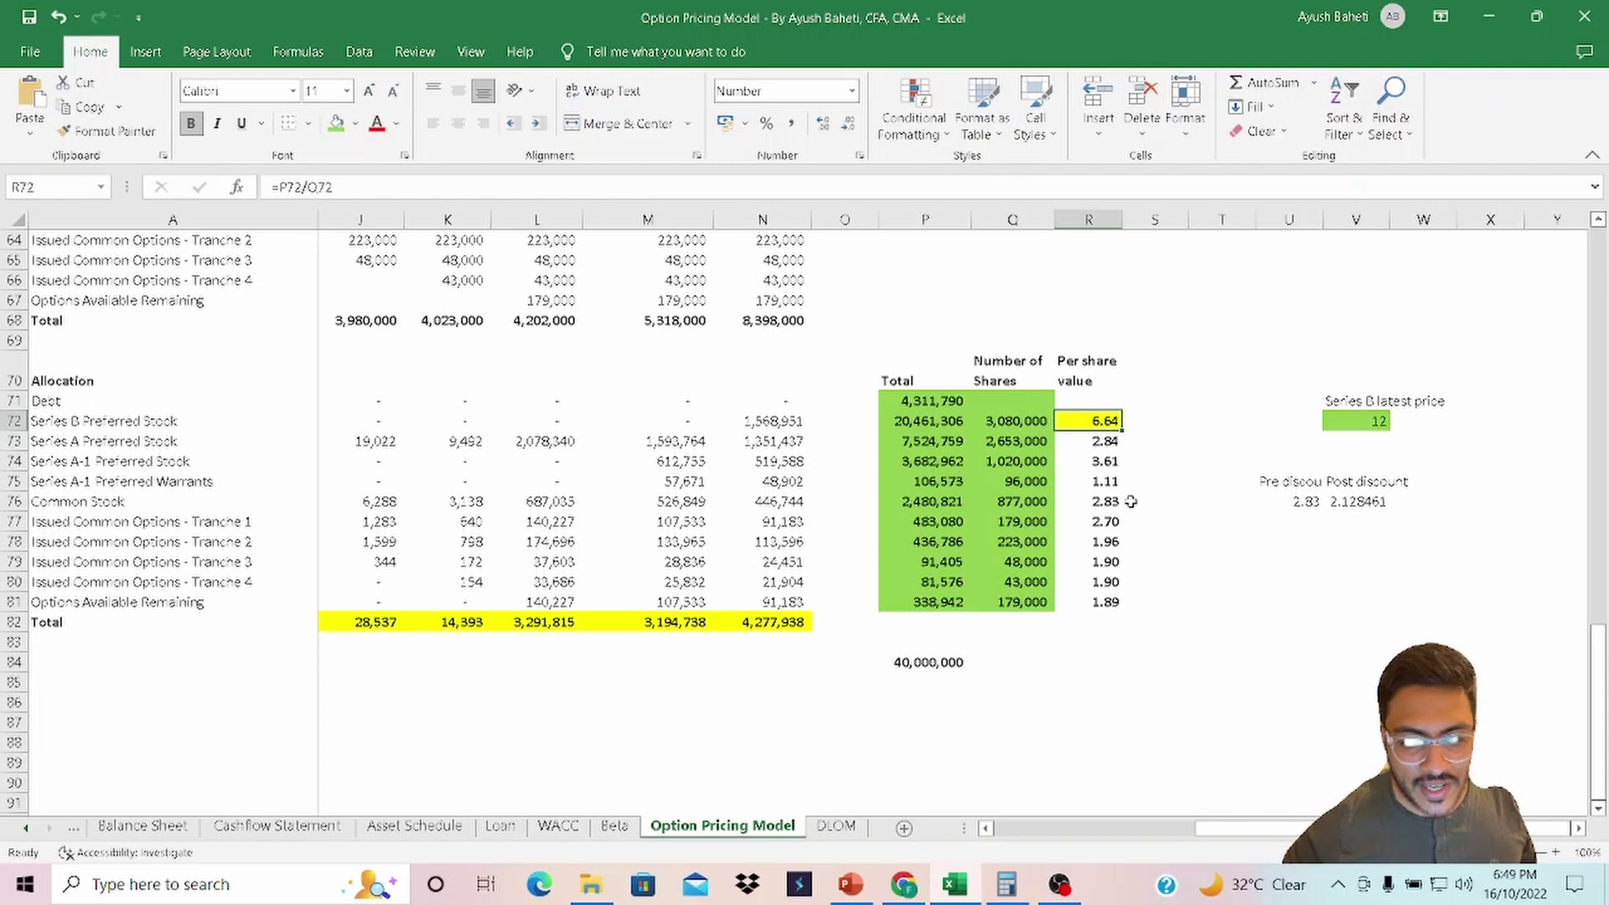
pyautogui.moveTo(109, 424); pyautogui.dragTo(503, 421)
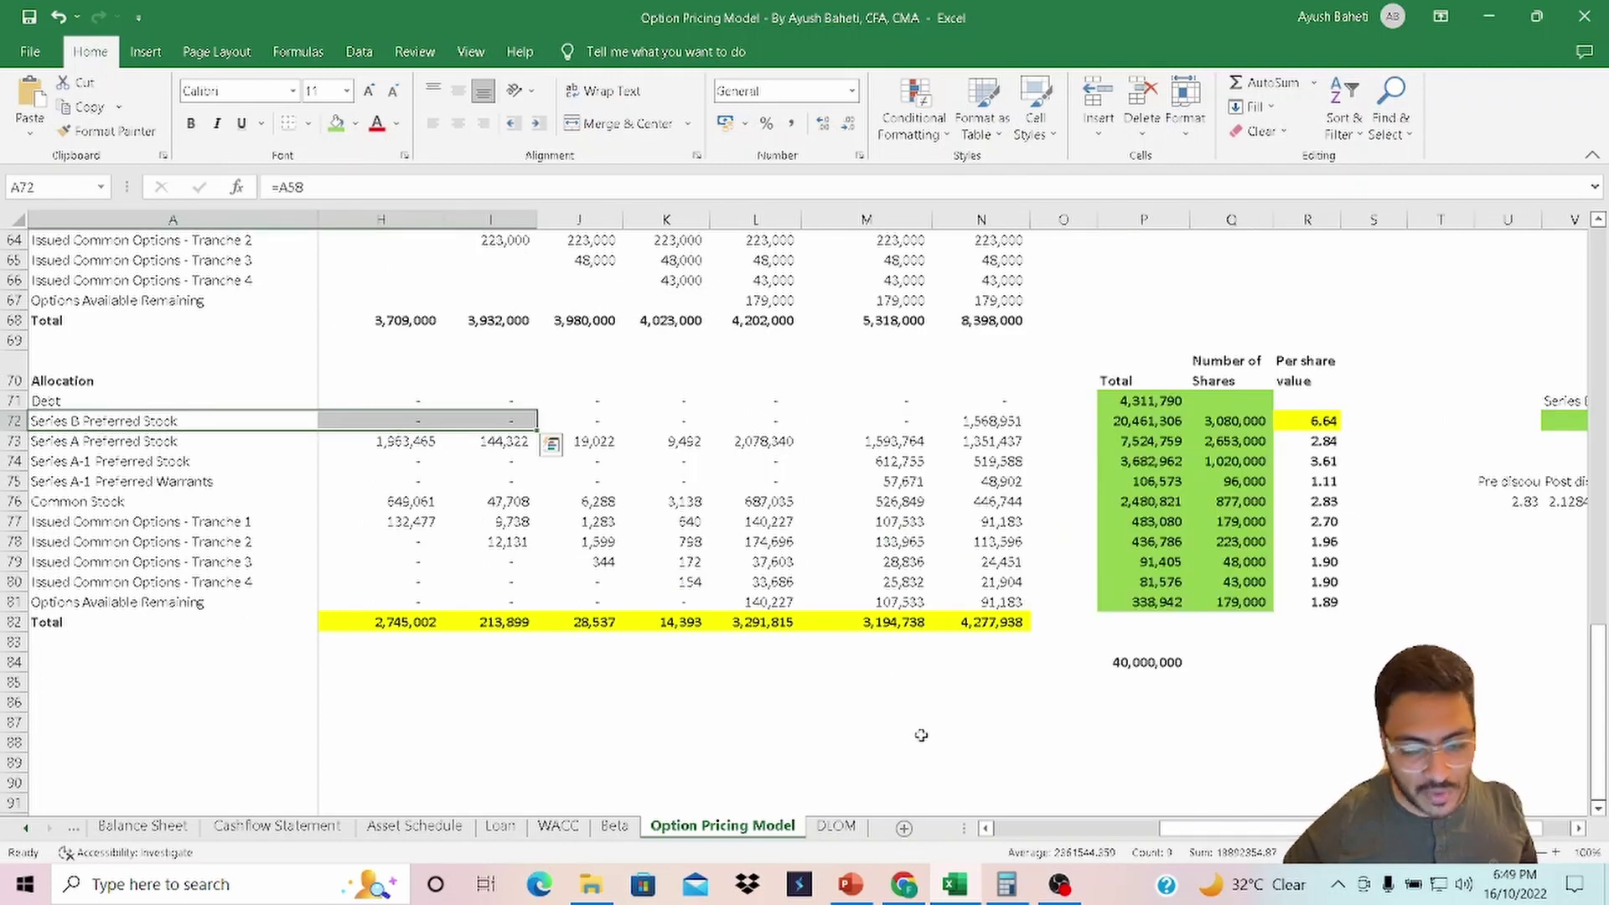
pyautogui.hscroll(-3, 1236, 805)
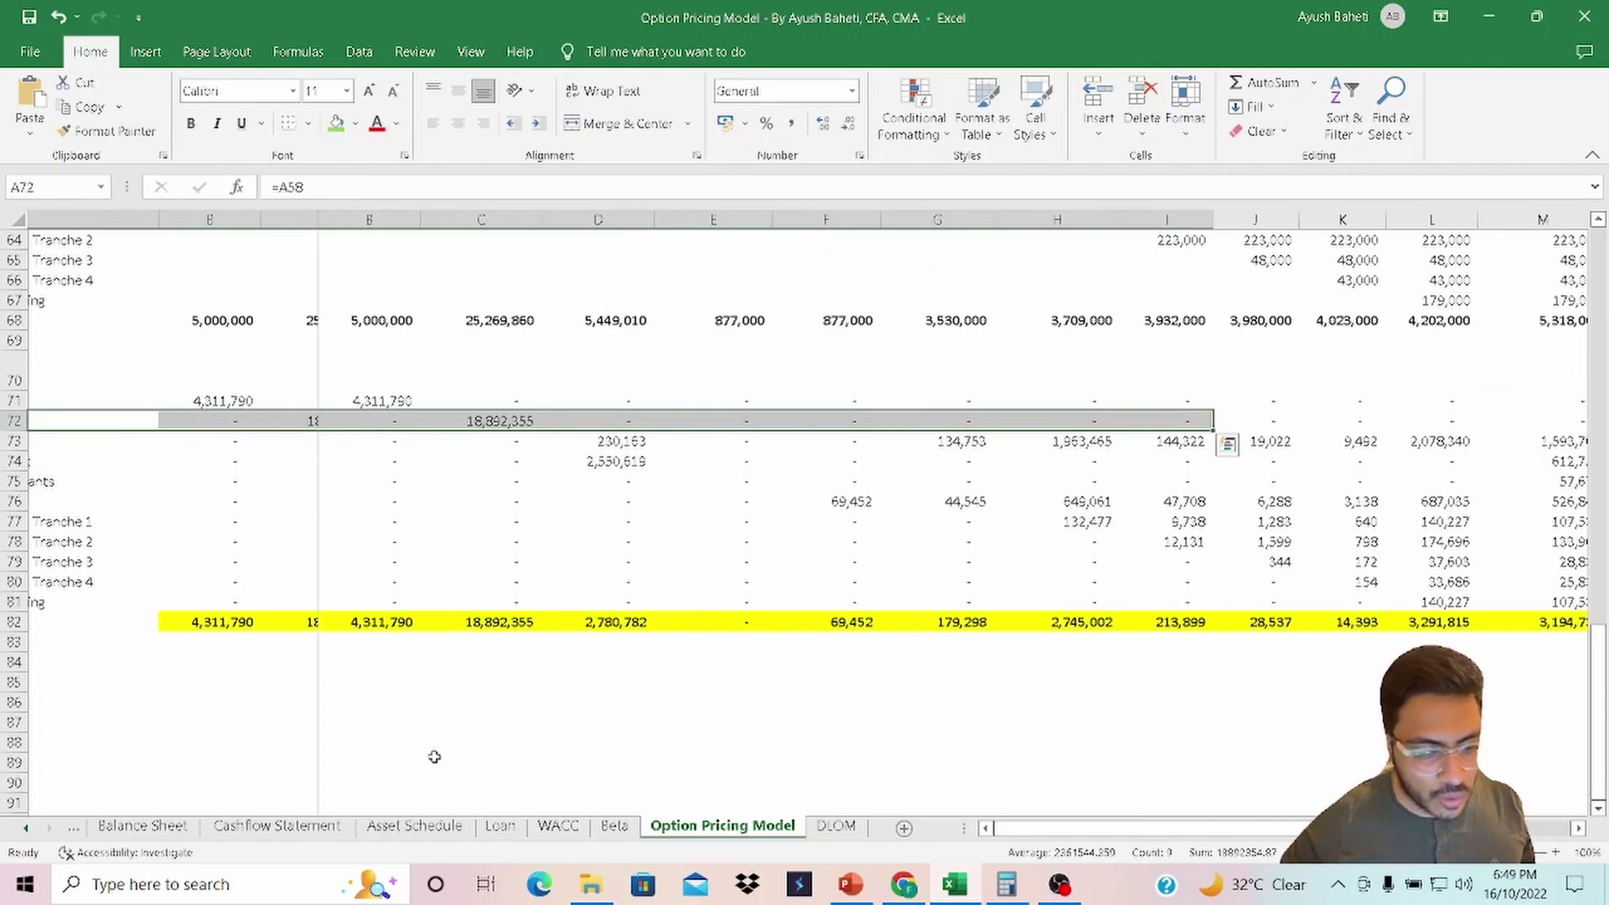
pyautogui.scroll(14, 921, 734)
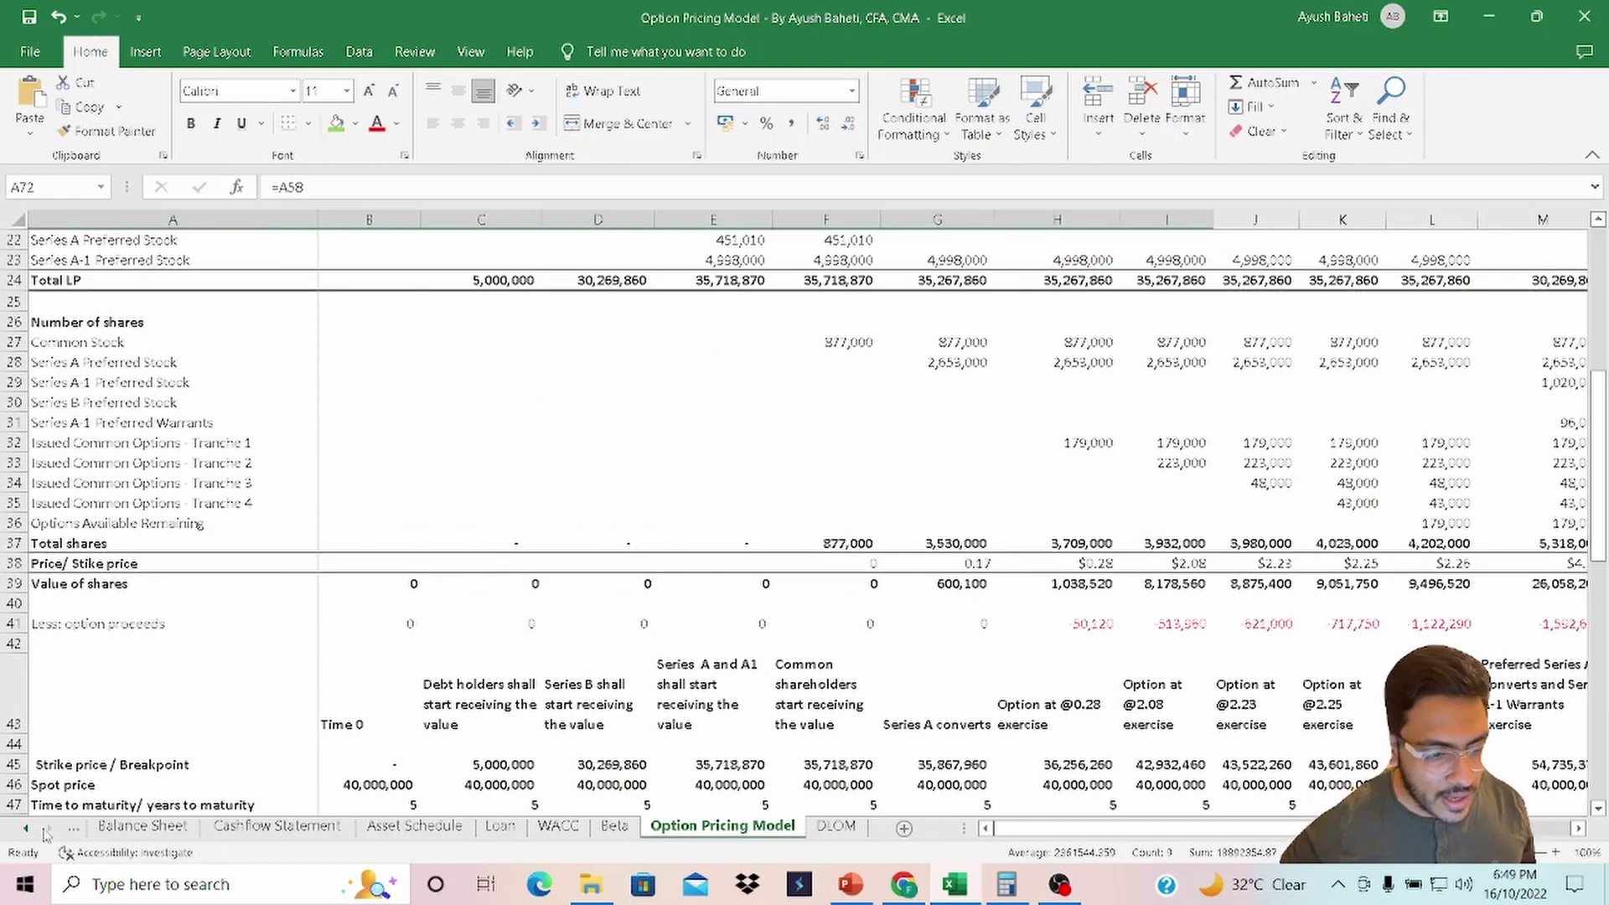
pyautogui.rightClick(46, 830)
pyautogui.click(59, 532)
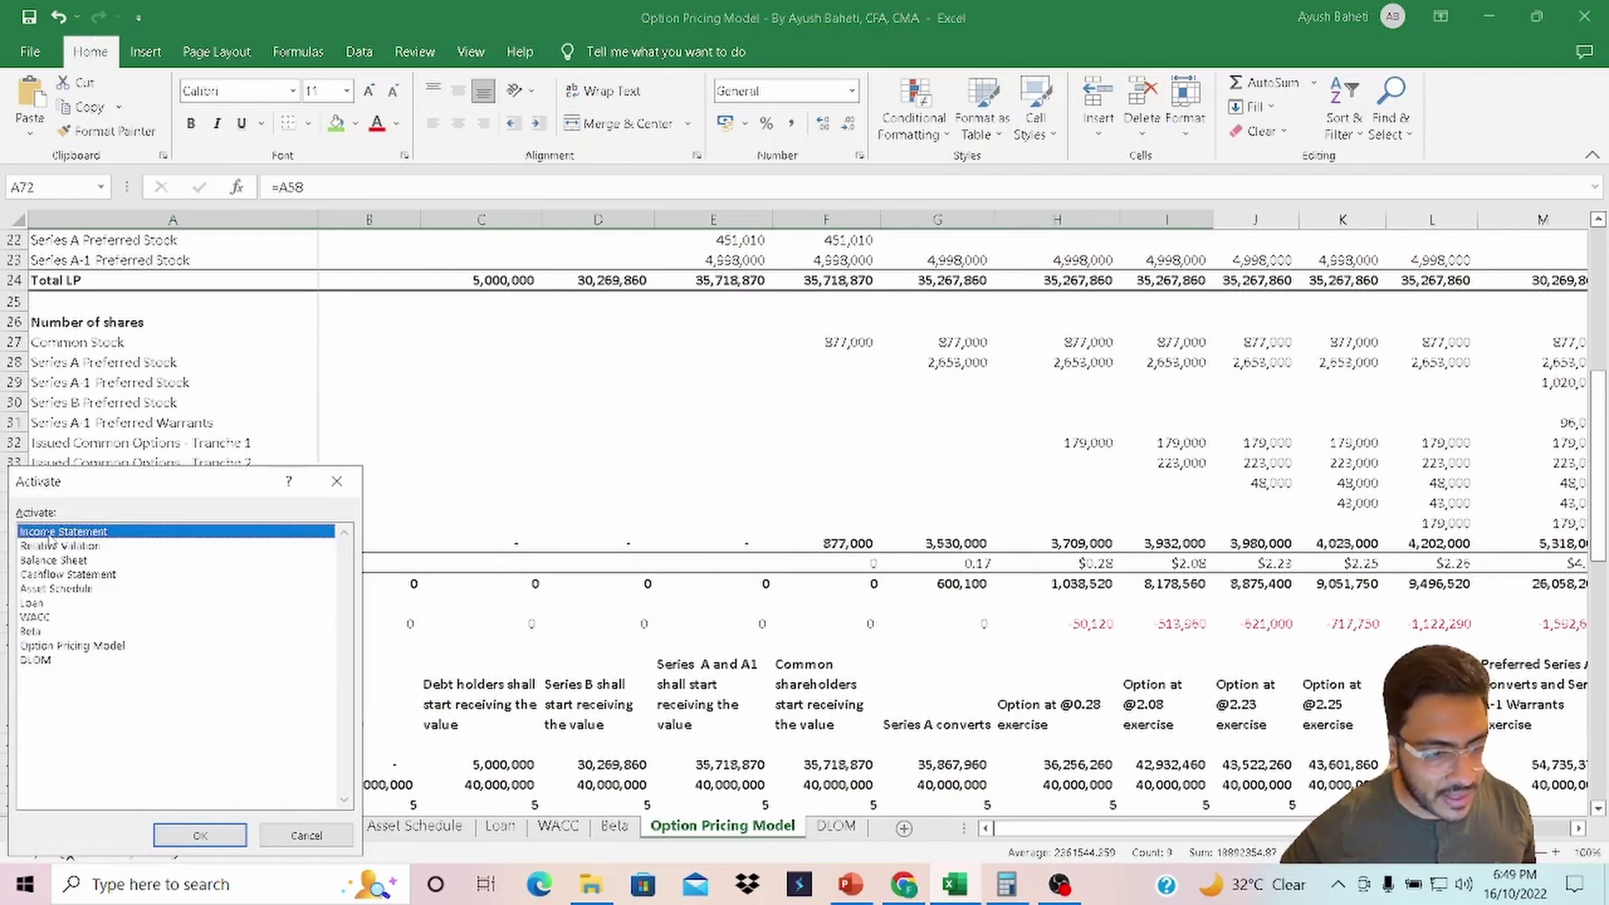
pyautogui.click(200, 835)
pyautogui.scroll(5, 687, 662)
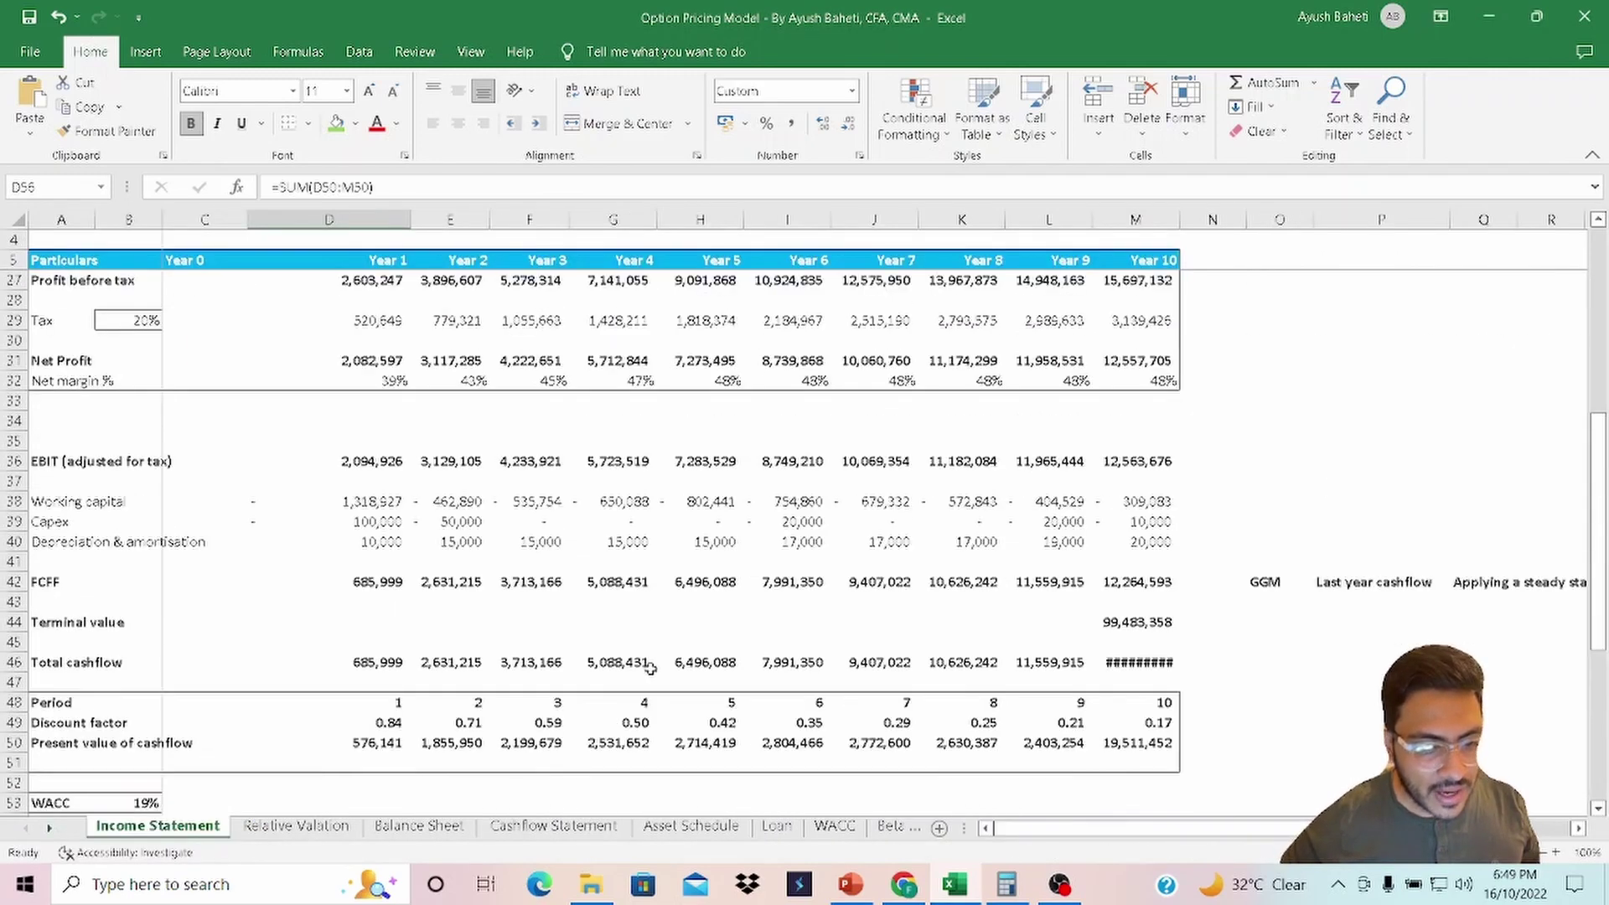
pyautogui.scroll(-3, 503, 683)
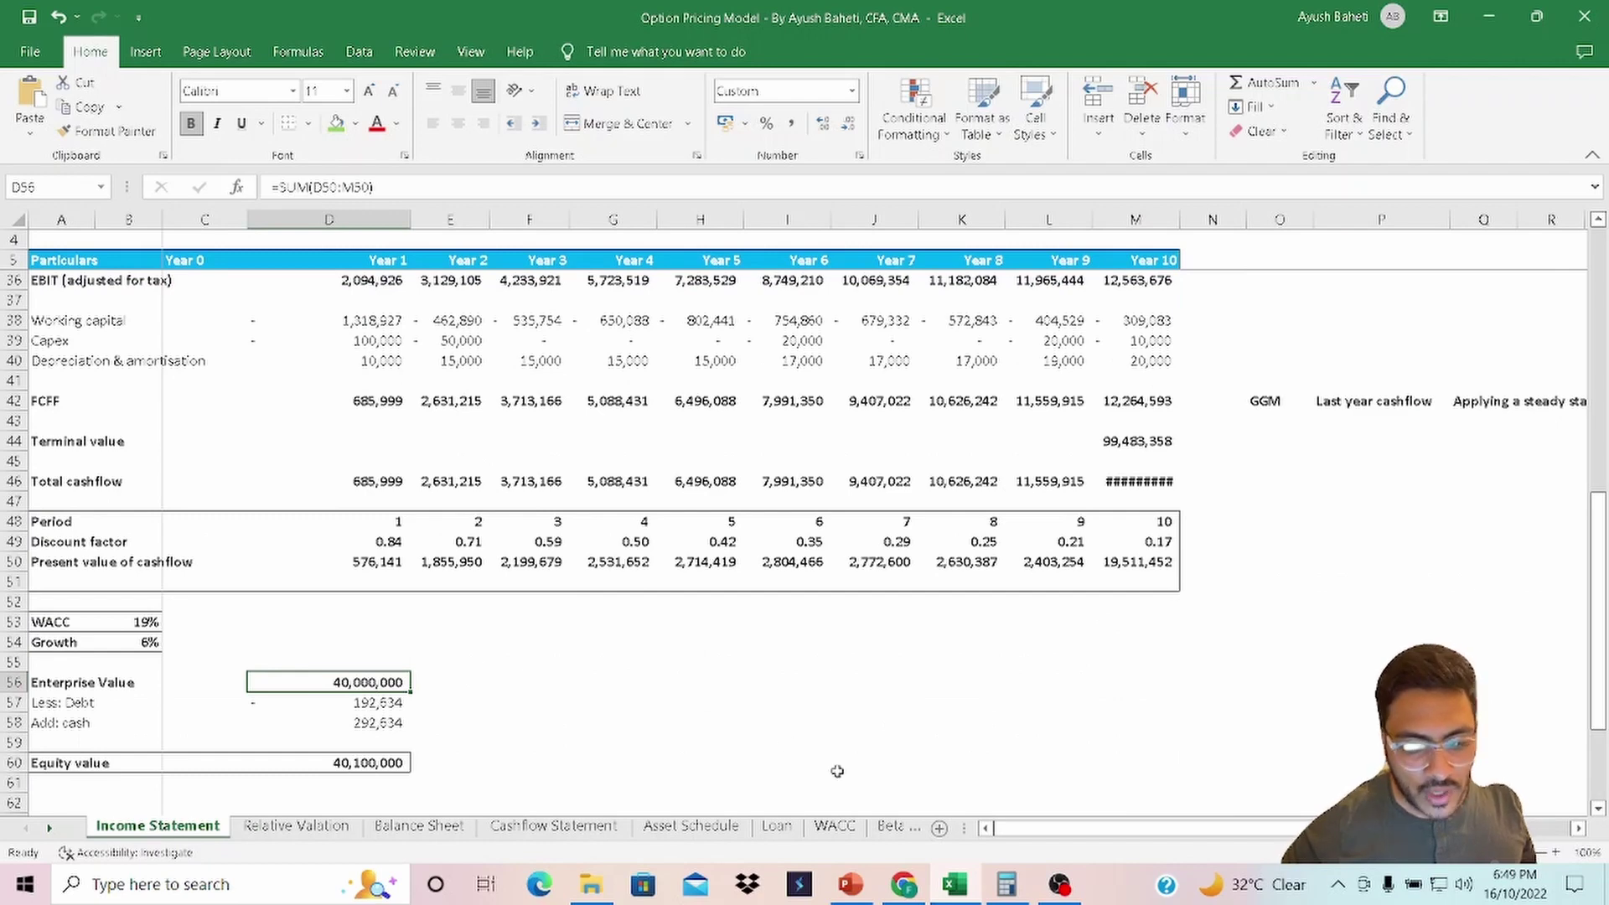
# Look through the WACC, Beta, Option Pricing Model, DLOM and Loan sheets.
pyautogui.click(834, 826)
pyautogui.click(888, 826)
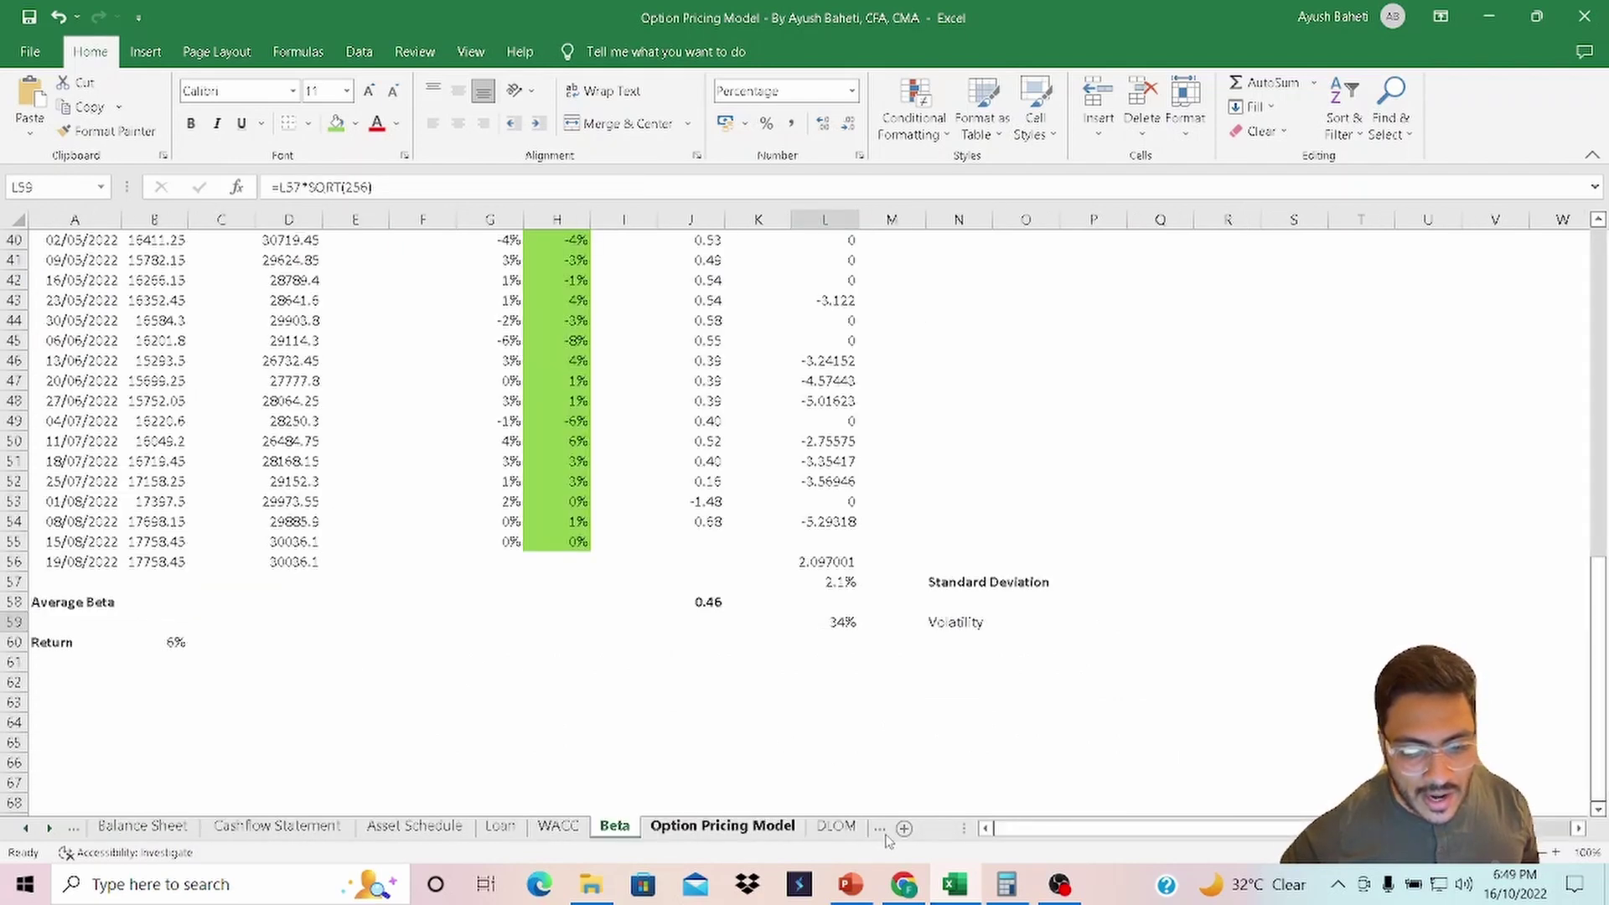
pyautogui.click(850, 826)
pyautogui.click(937, 826)
pyautogui.click(722, 826)
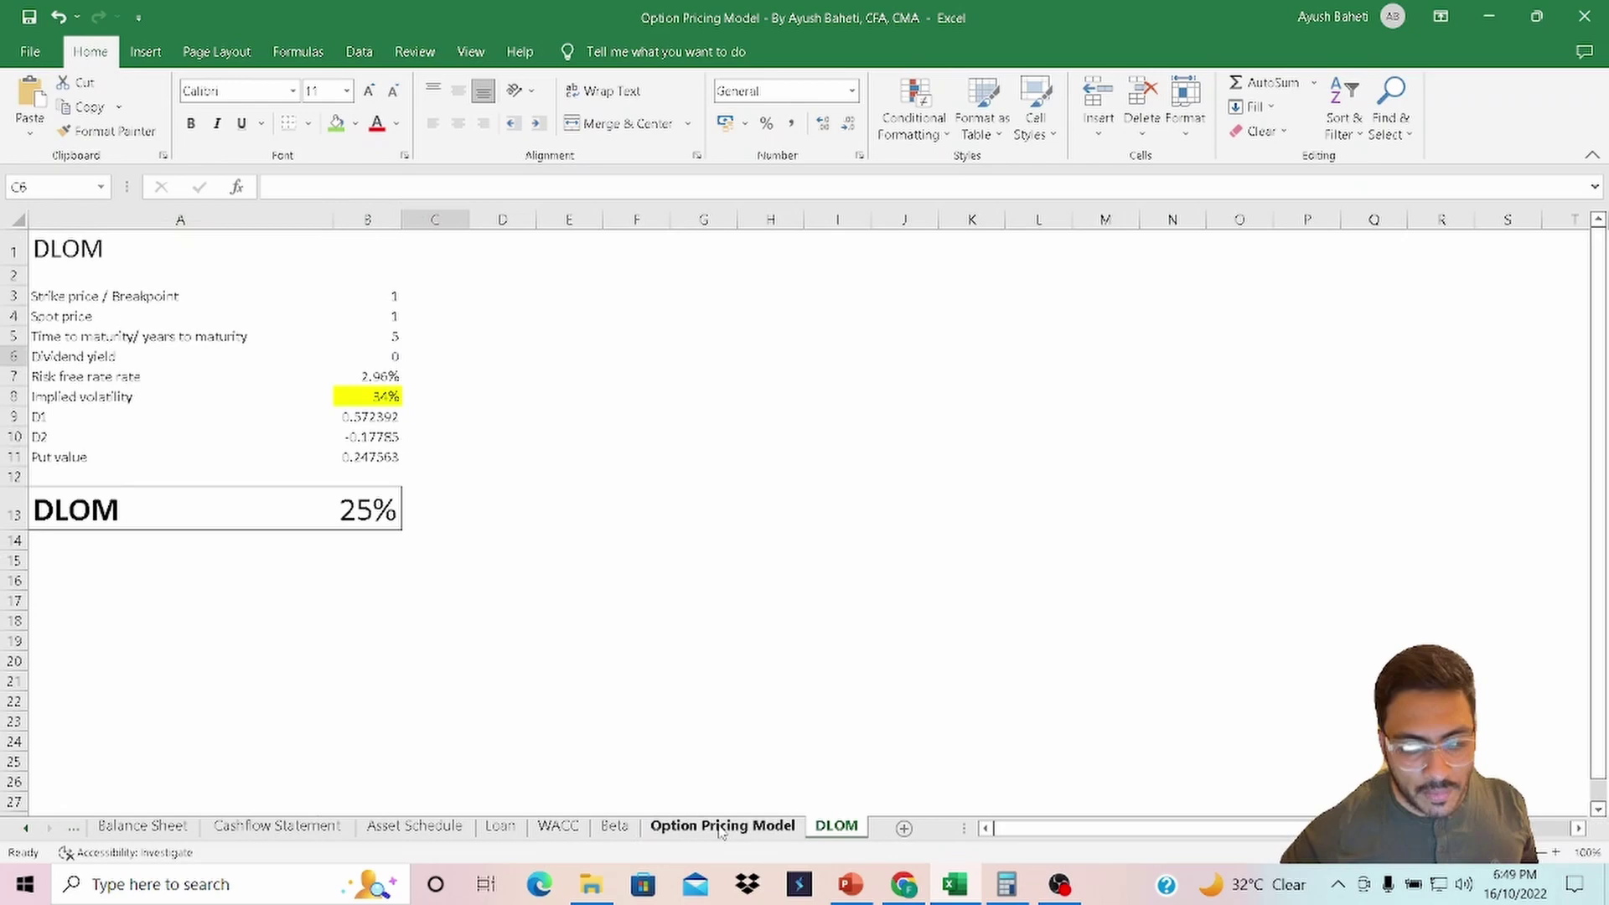
pyautogui.scroll(-2, 805, 760)
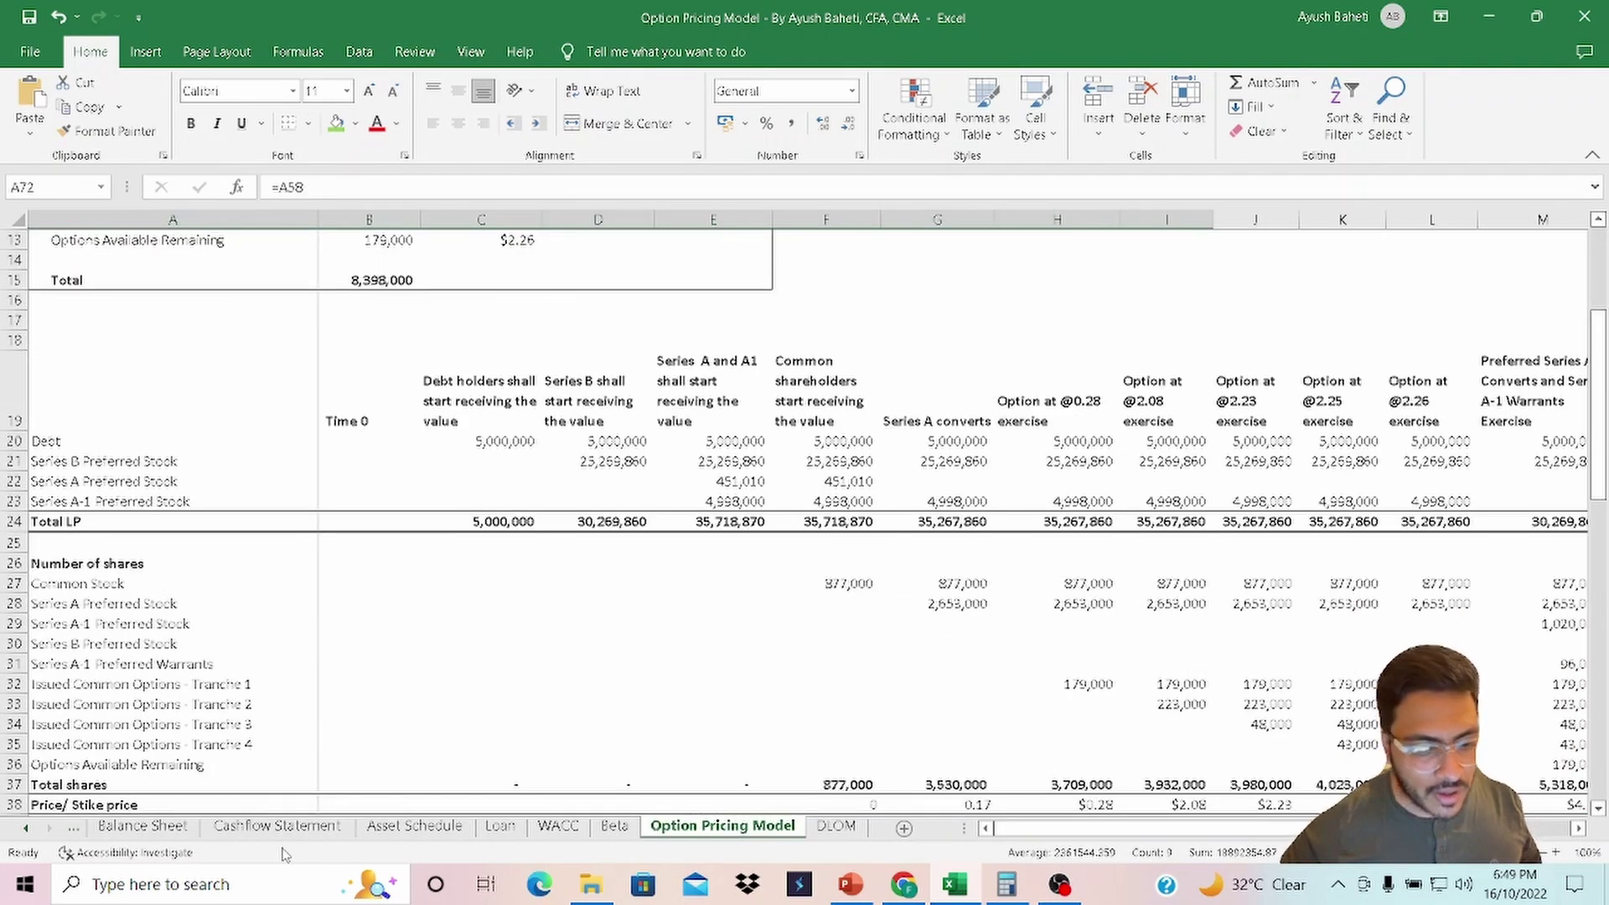
pyautogui.click(836, 826)
pyautogui.click(500, 826)
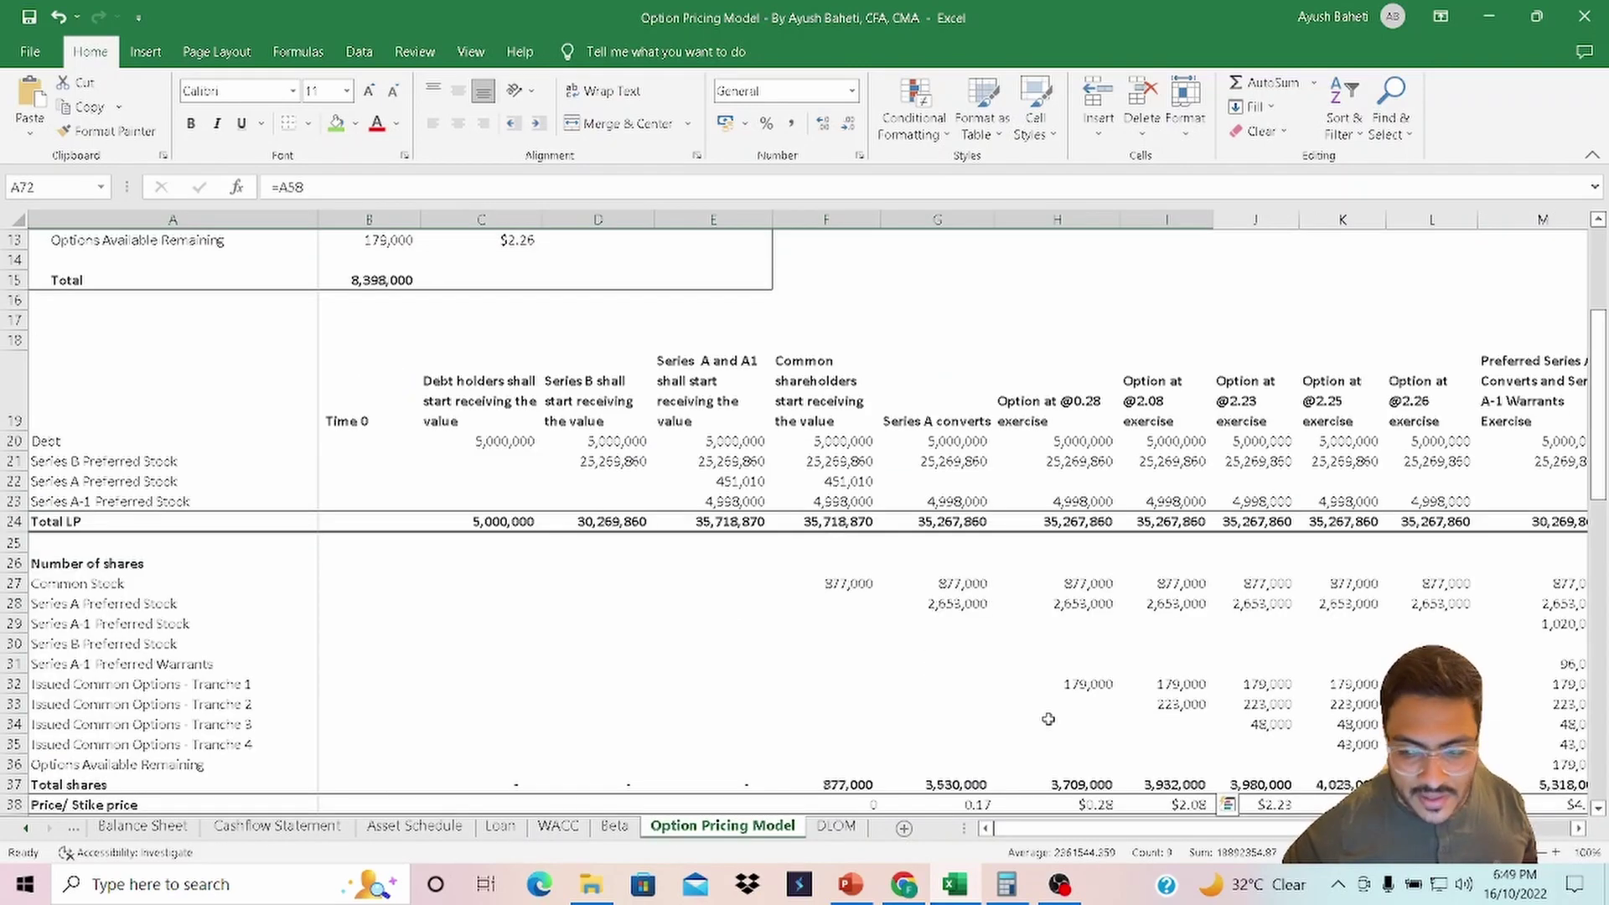
pyautogui.press('Escape')
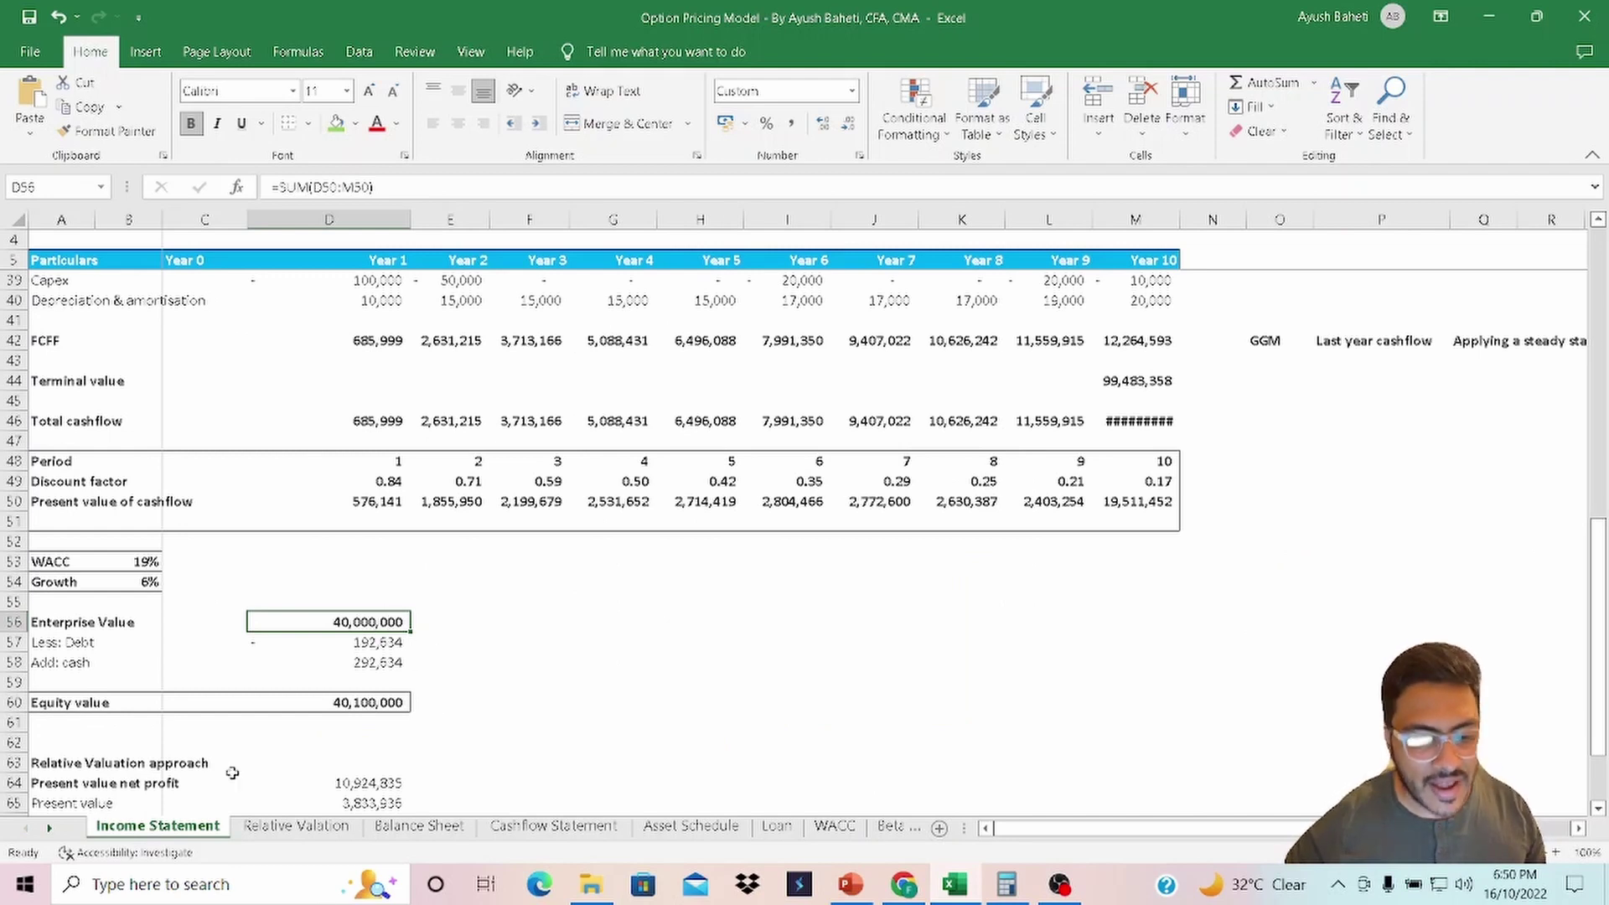
# Return to the Option Pricing Model sheet using the sheet list.
pyautogui.rightClick(56, 827)
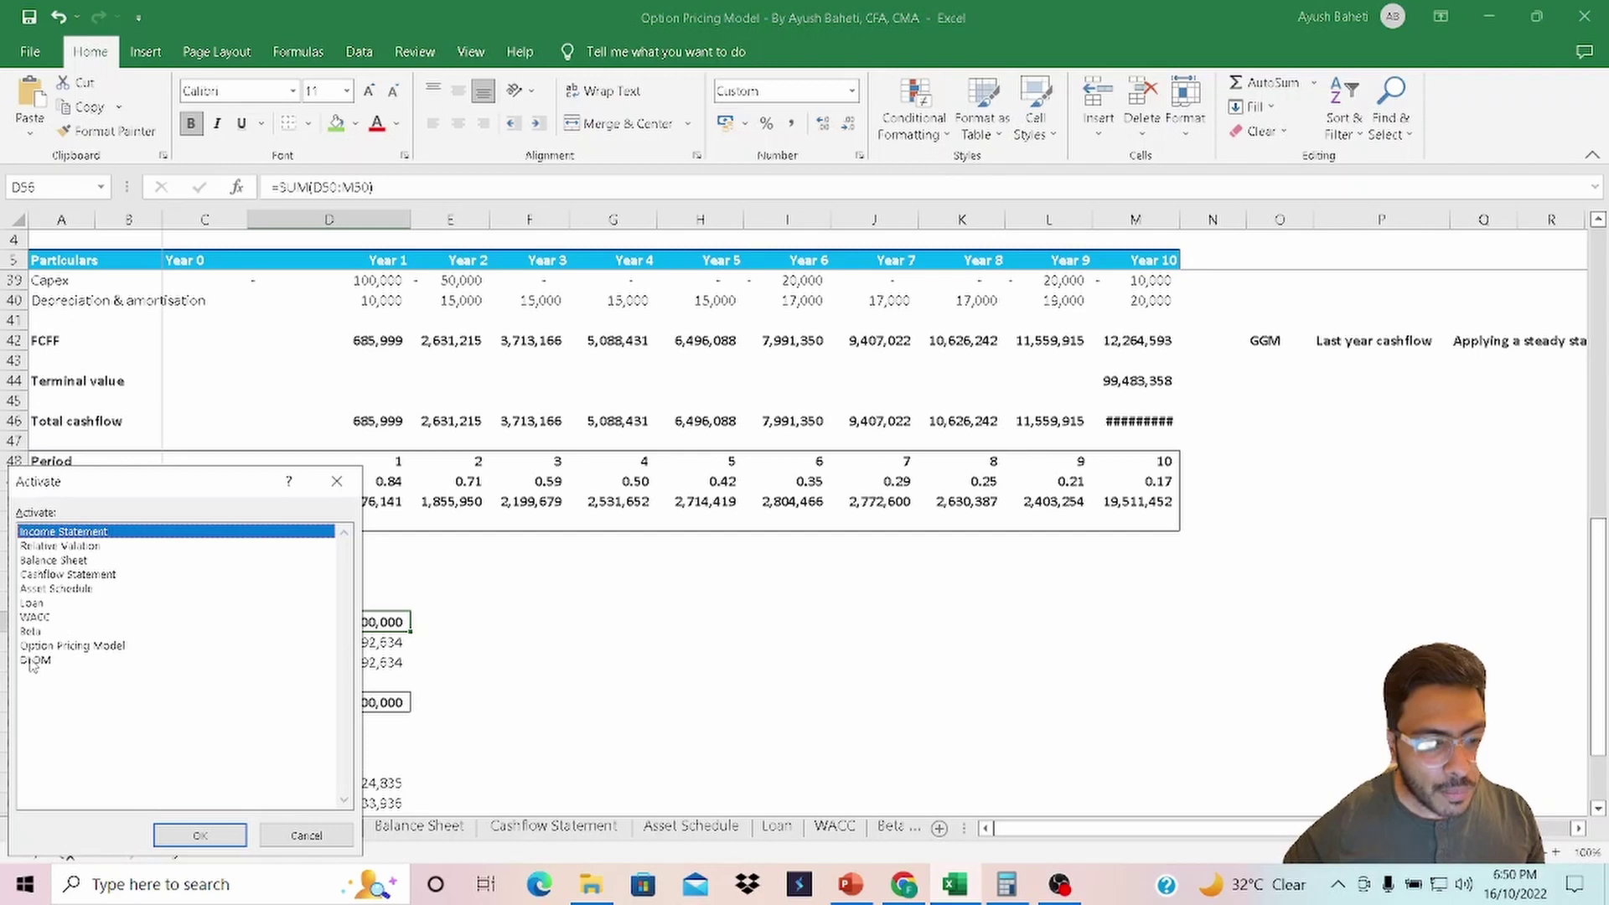
pyautogui.click(72, 645)
pyautogui.click(200, 834)
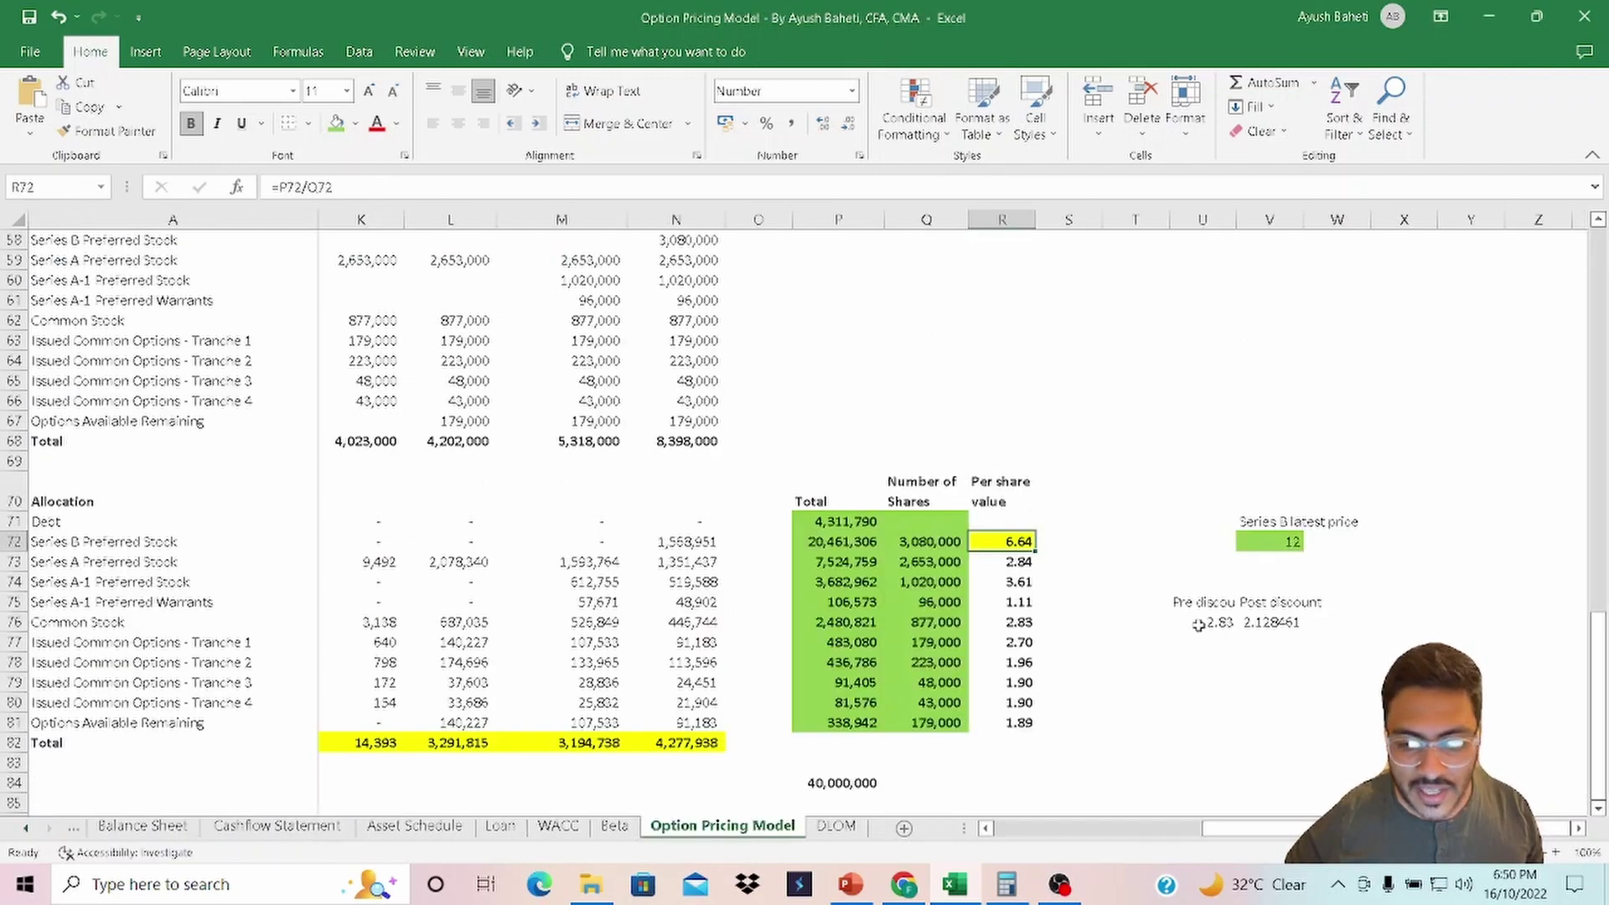
# Select Y72 beside the Series B latest price and open Goal Seek with Alt+A, W, G.
pyautogui.click(1282, 538)
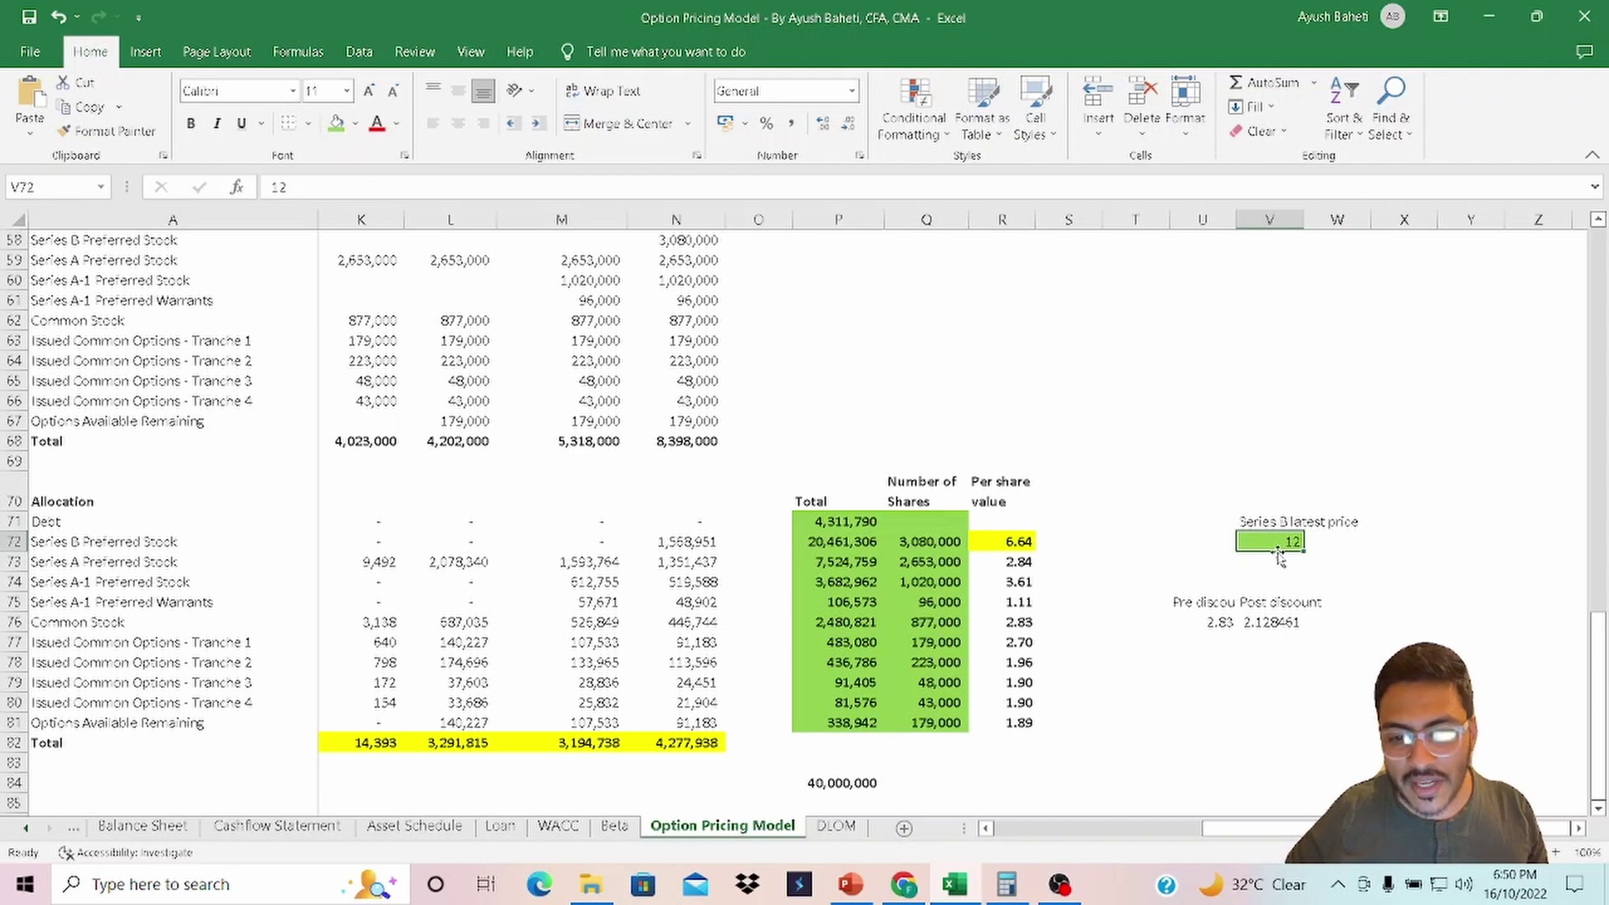
pyautogui.click(1262, 496)
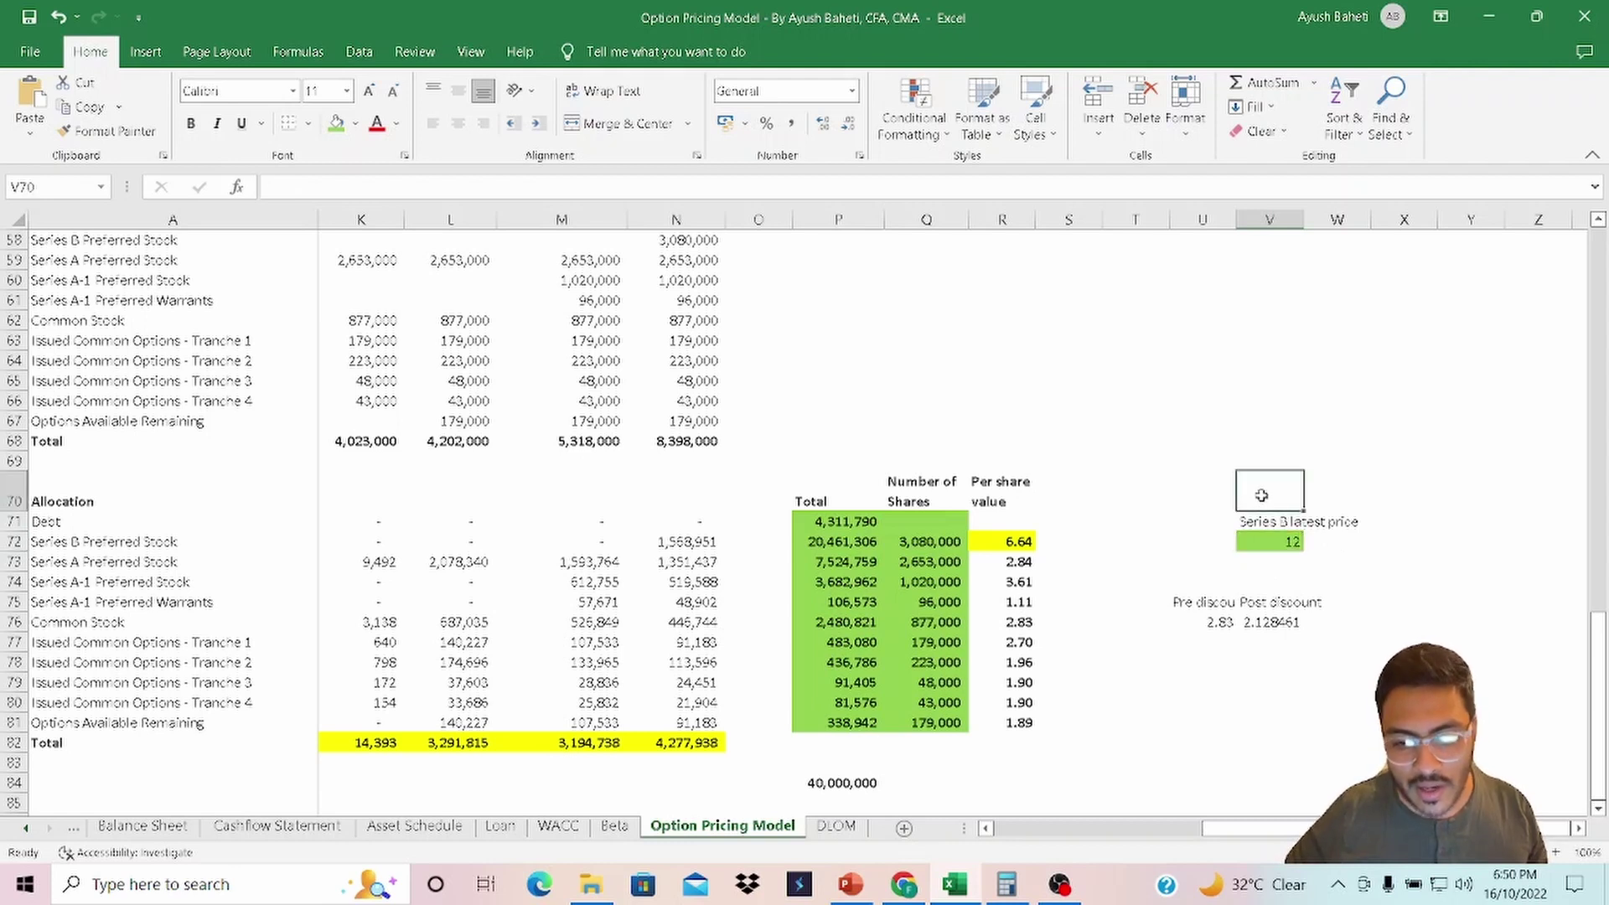
pyautogui.click(1271, 538)
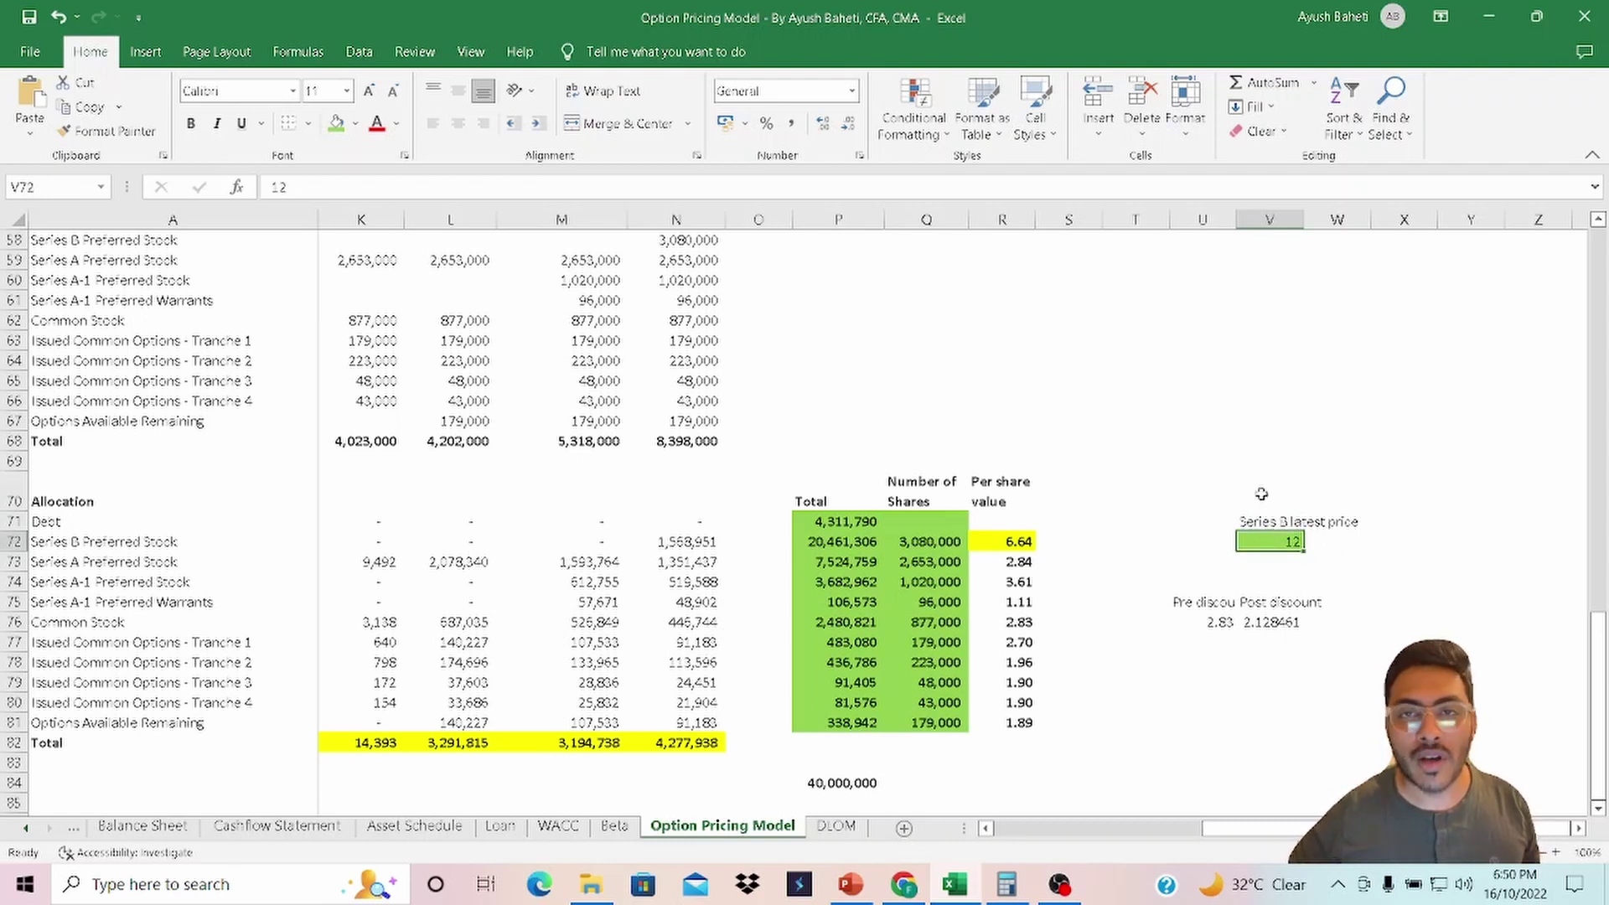
pyautogui.press('Right')
pyautogui.press('Right')
pyautogui.press('Right')
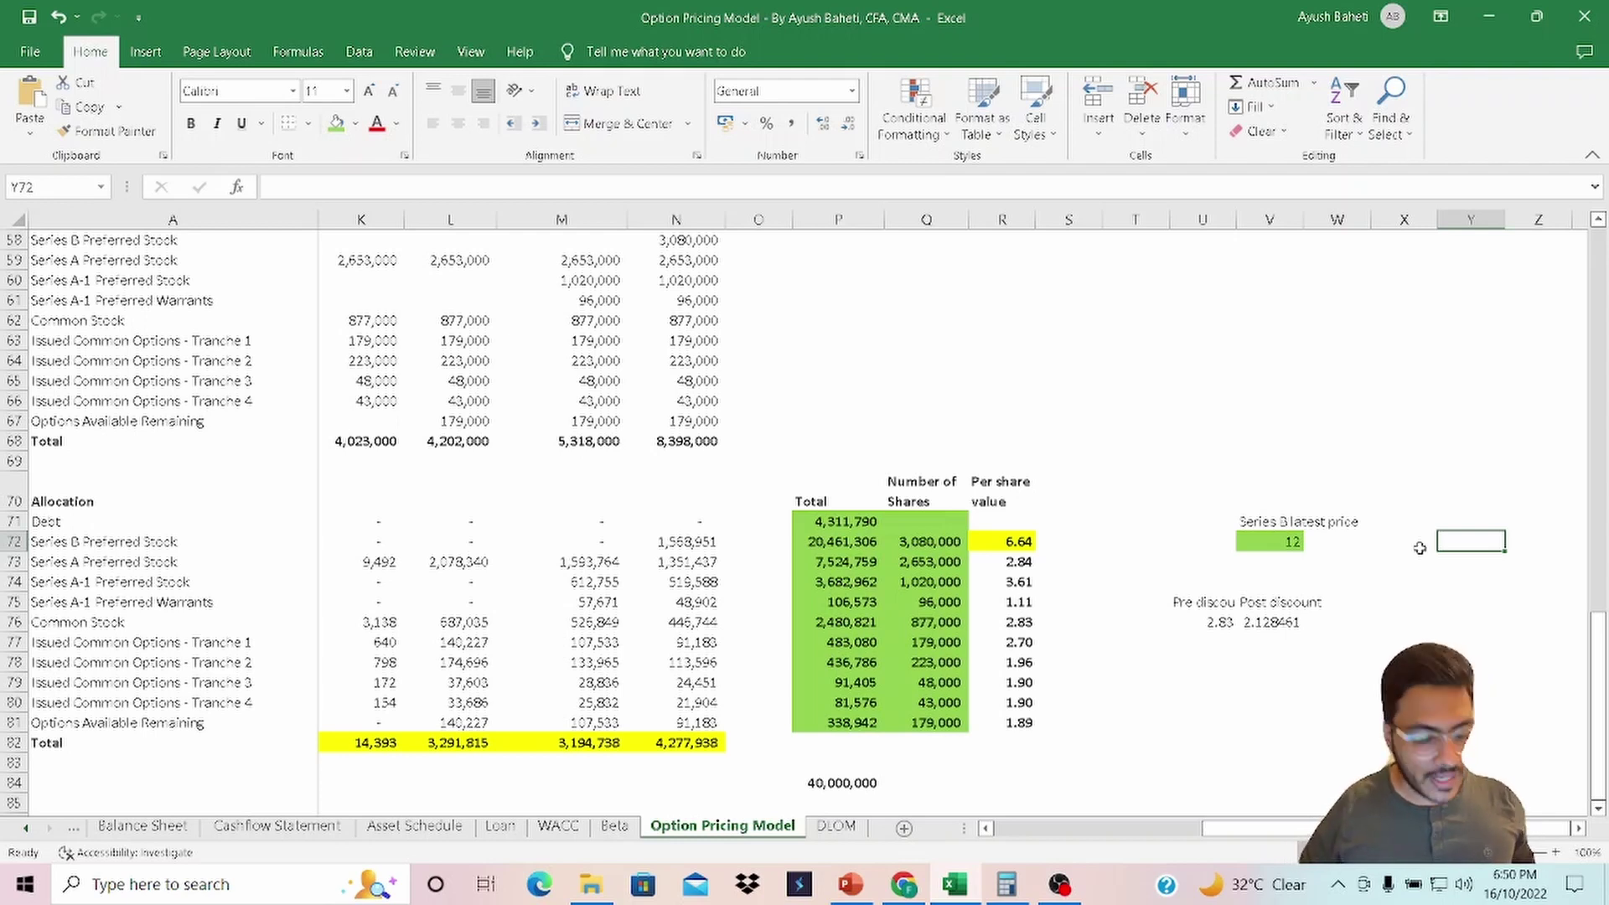
pyautogui.hotkey('alt', 'a')
pyautogui.press('w')
pyautogui.press('g')
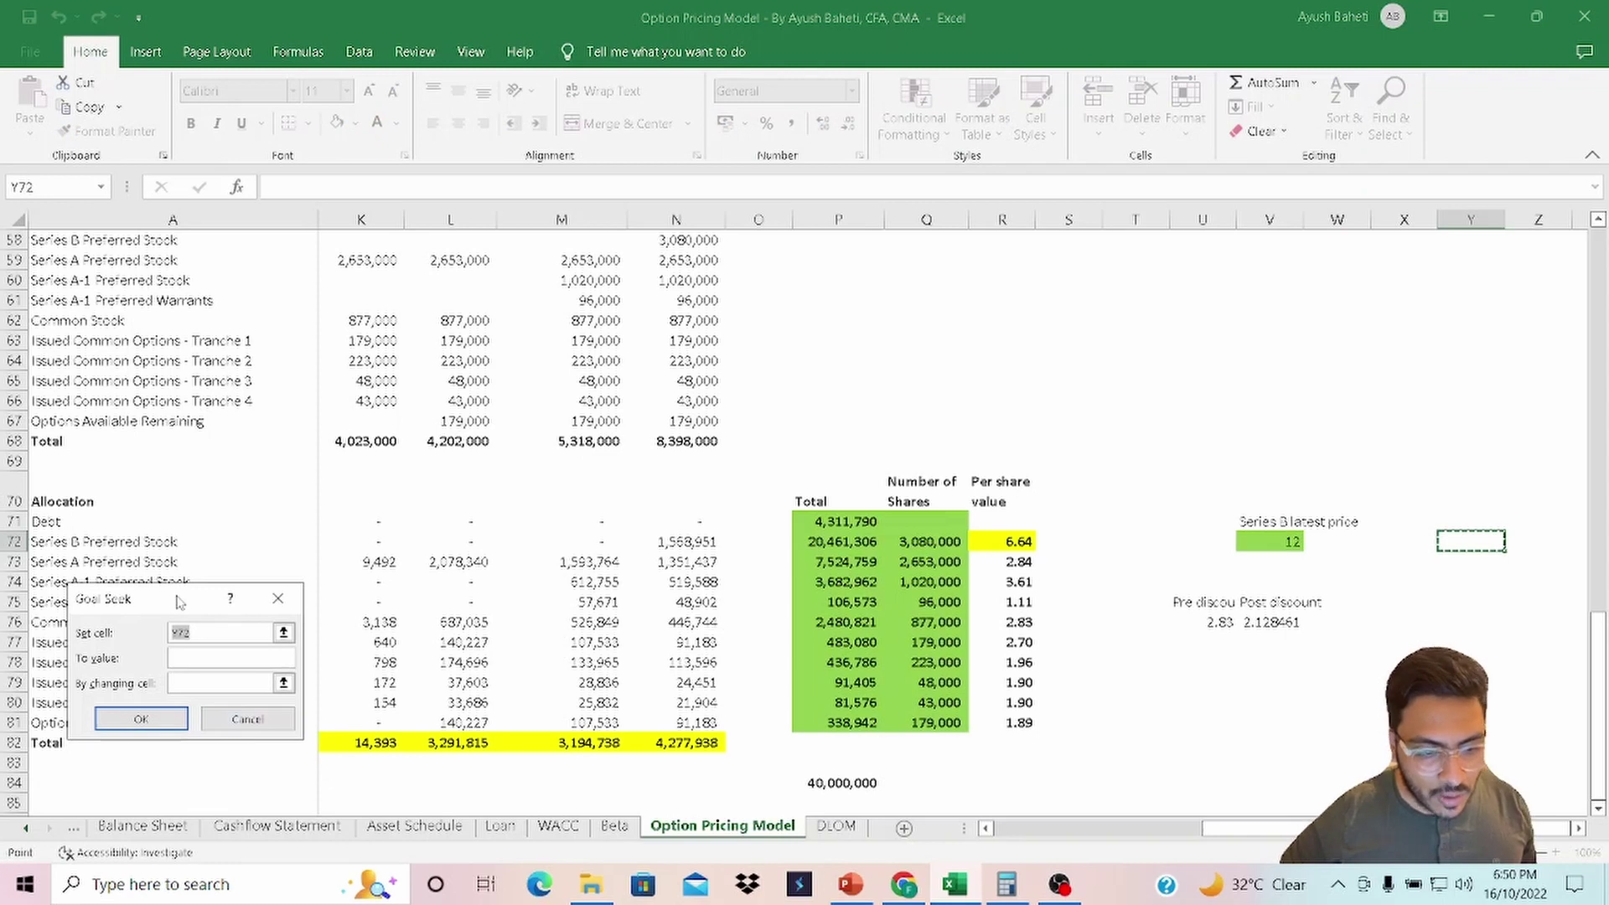
# Move the Goal Seek dialog aside and cancel it without solving.
pyautogui.moveTo(179, 601); pyautogui.dragTo(786, 241)
pyautogui.click(1391, 620)
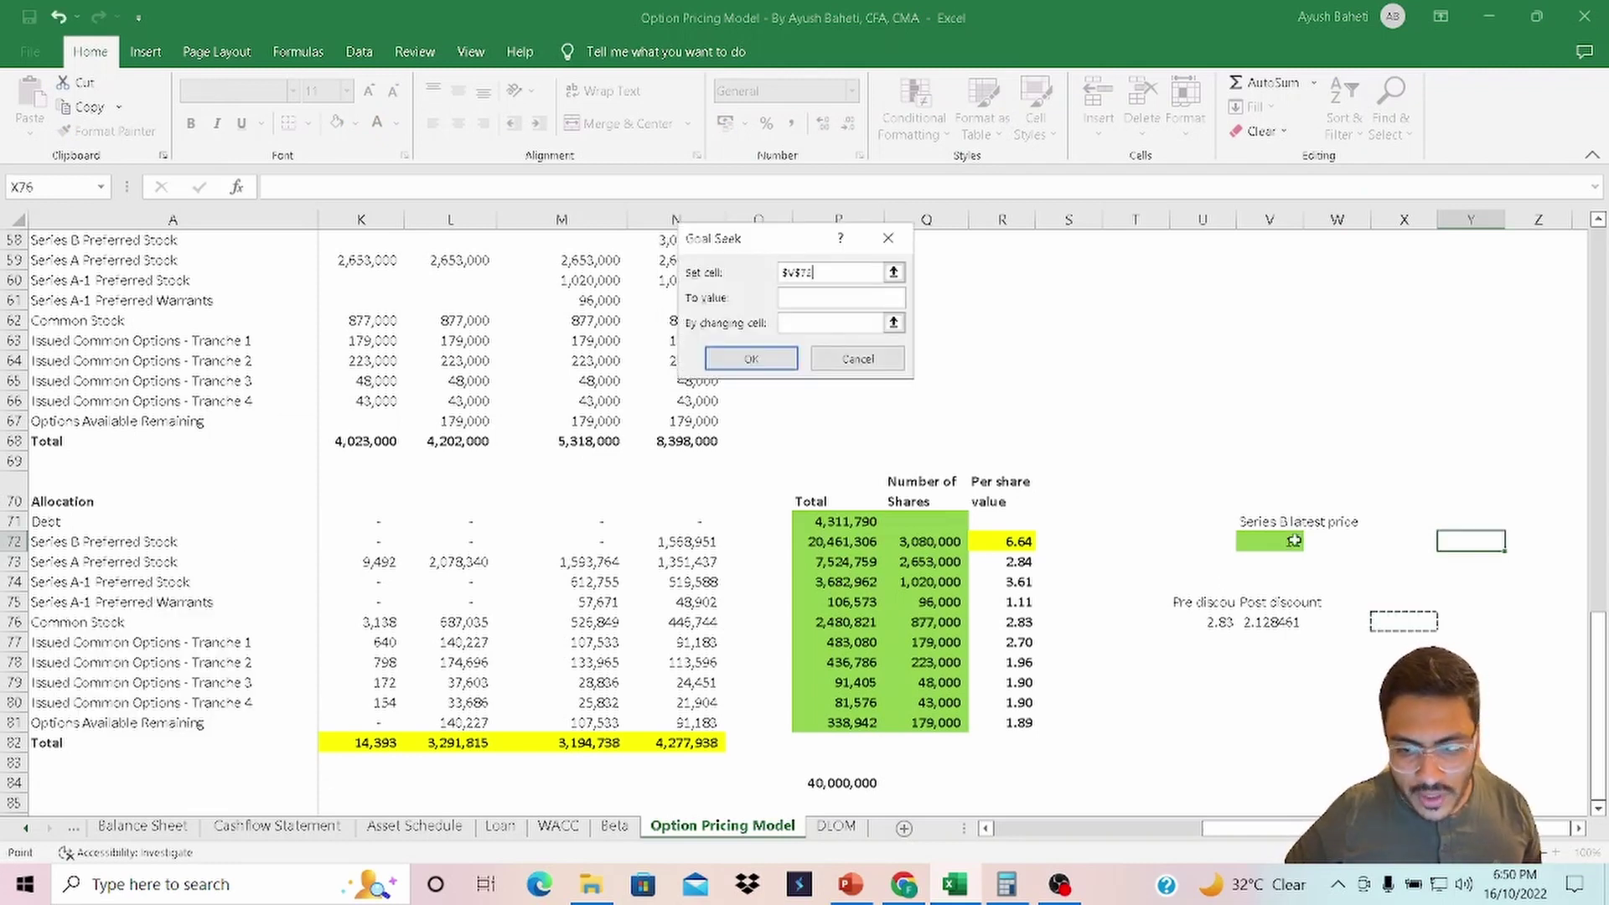
pyautogui.press('Escape')
# Label Y71 'Target Value' and select the Series B per-share value 6.64.
pyautogui.click(1462, 518)
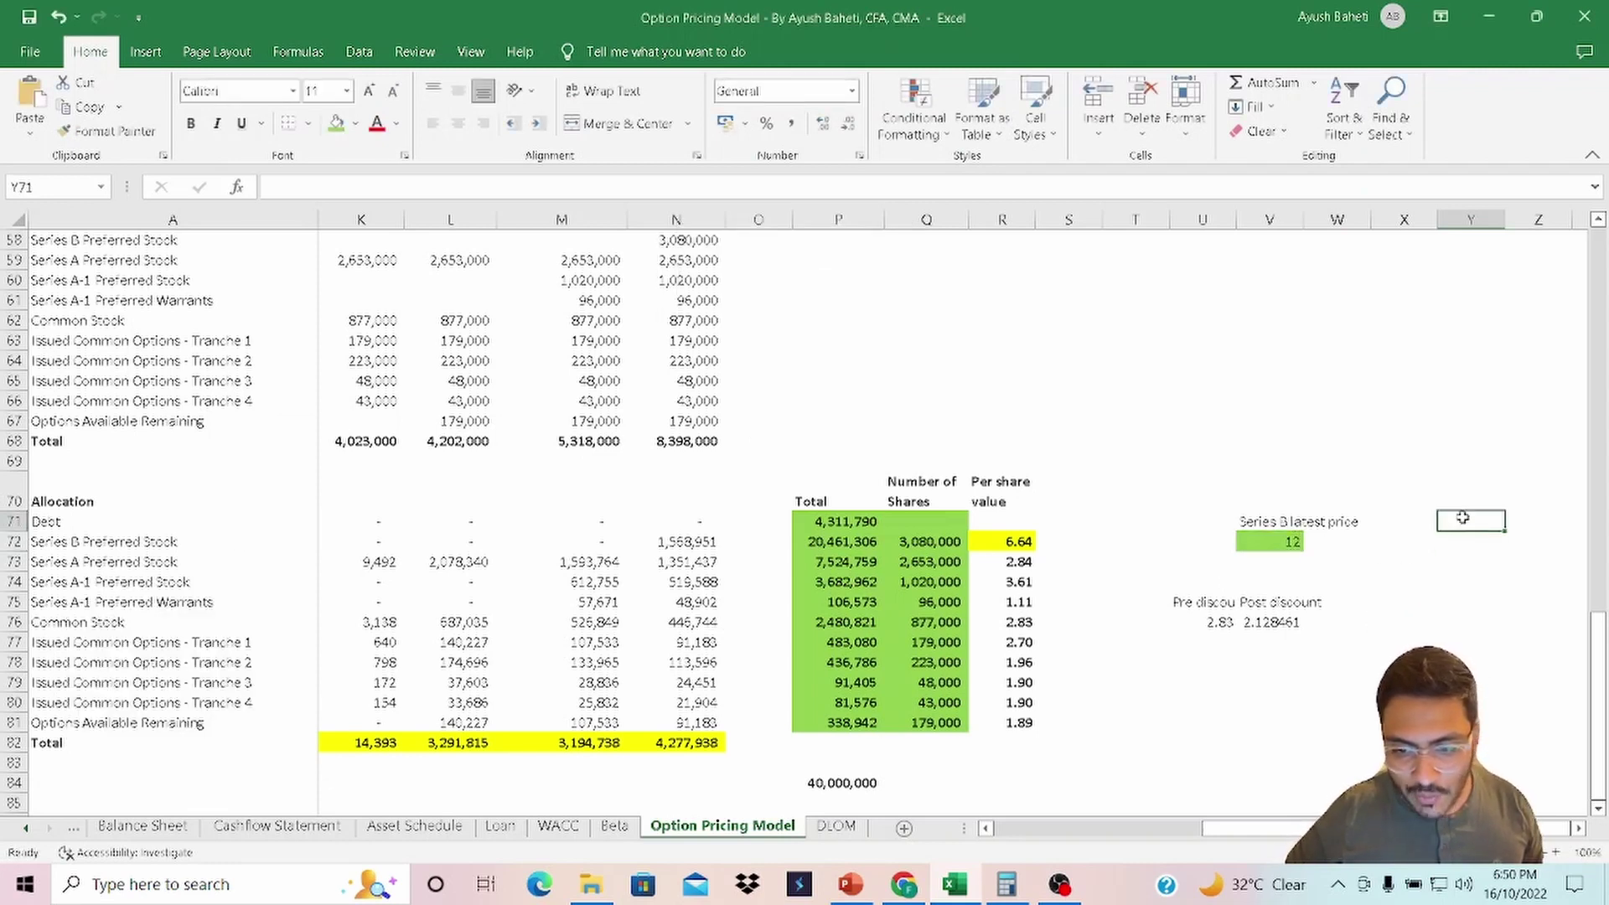
pyautogui.click(1463, 546)
pyautogui.press('Up')
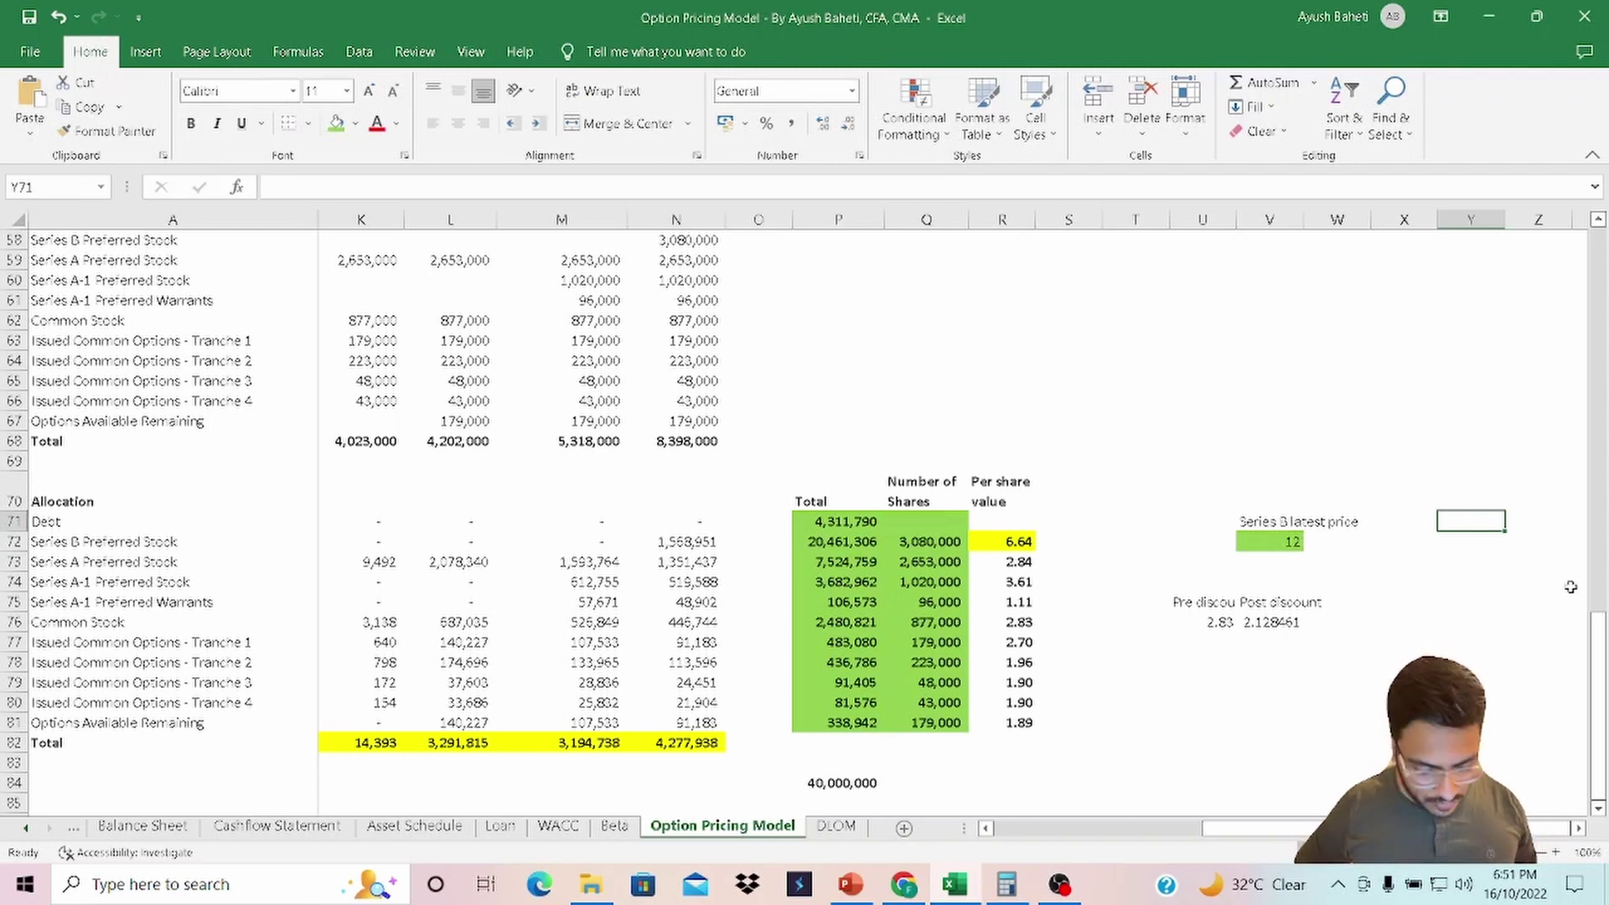
pyautogui.write('Target Value')
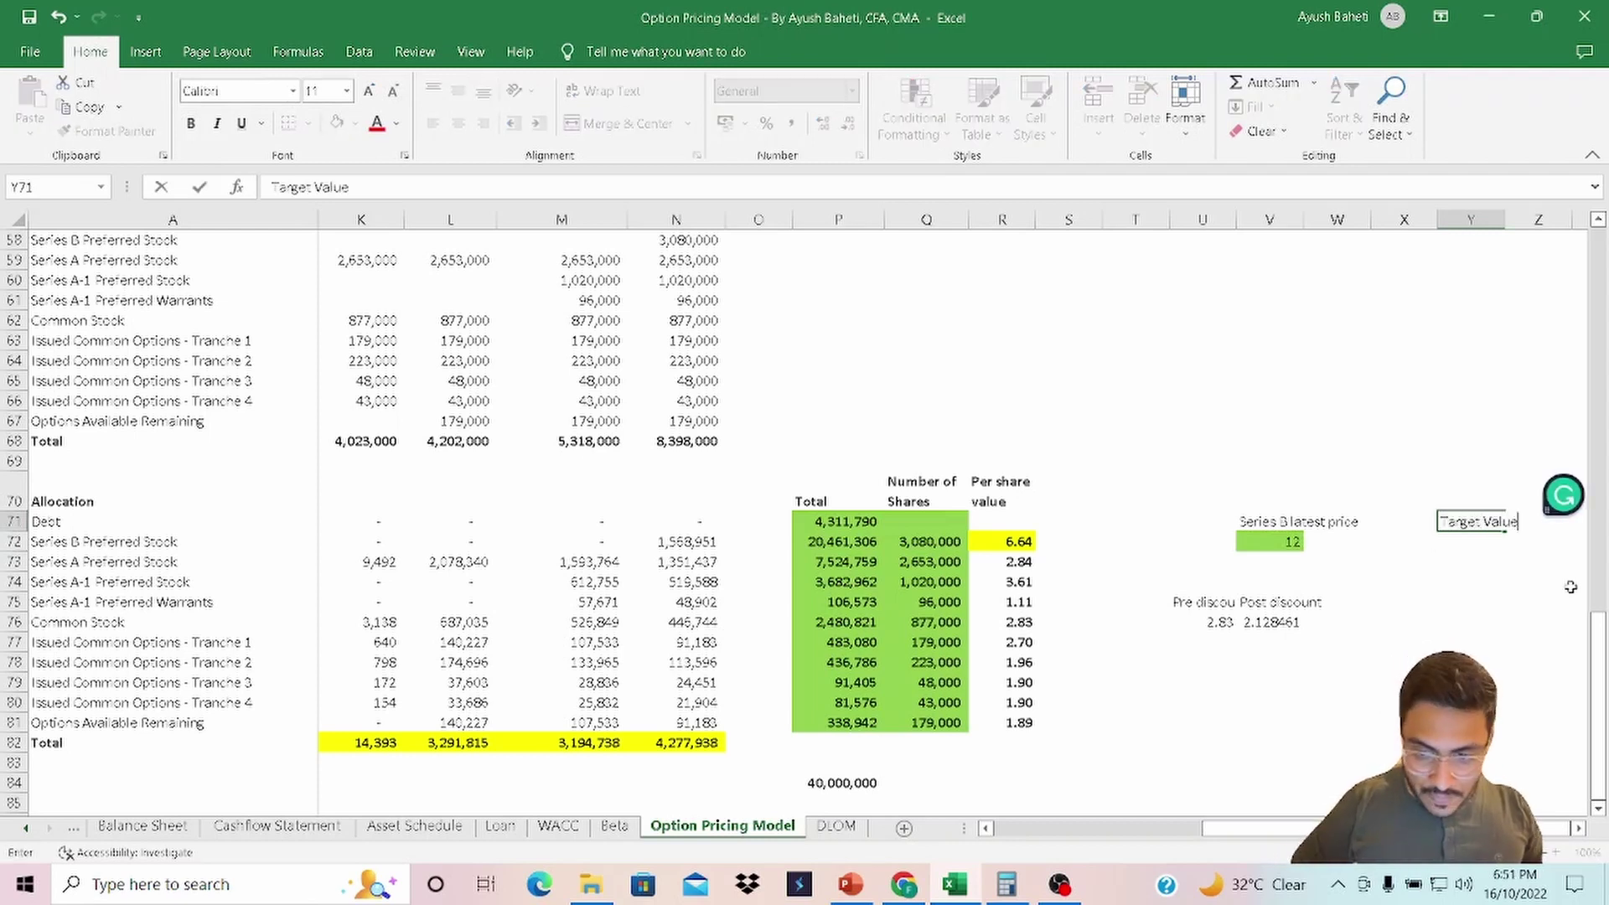
pyautogui.press('Return')
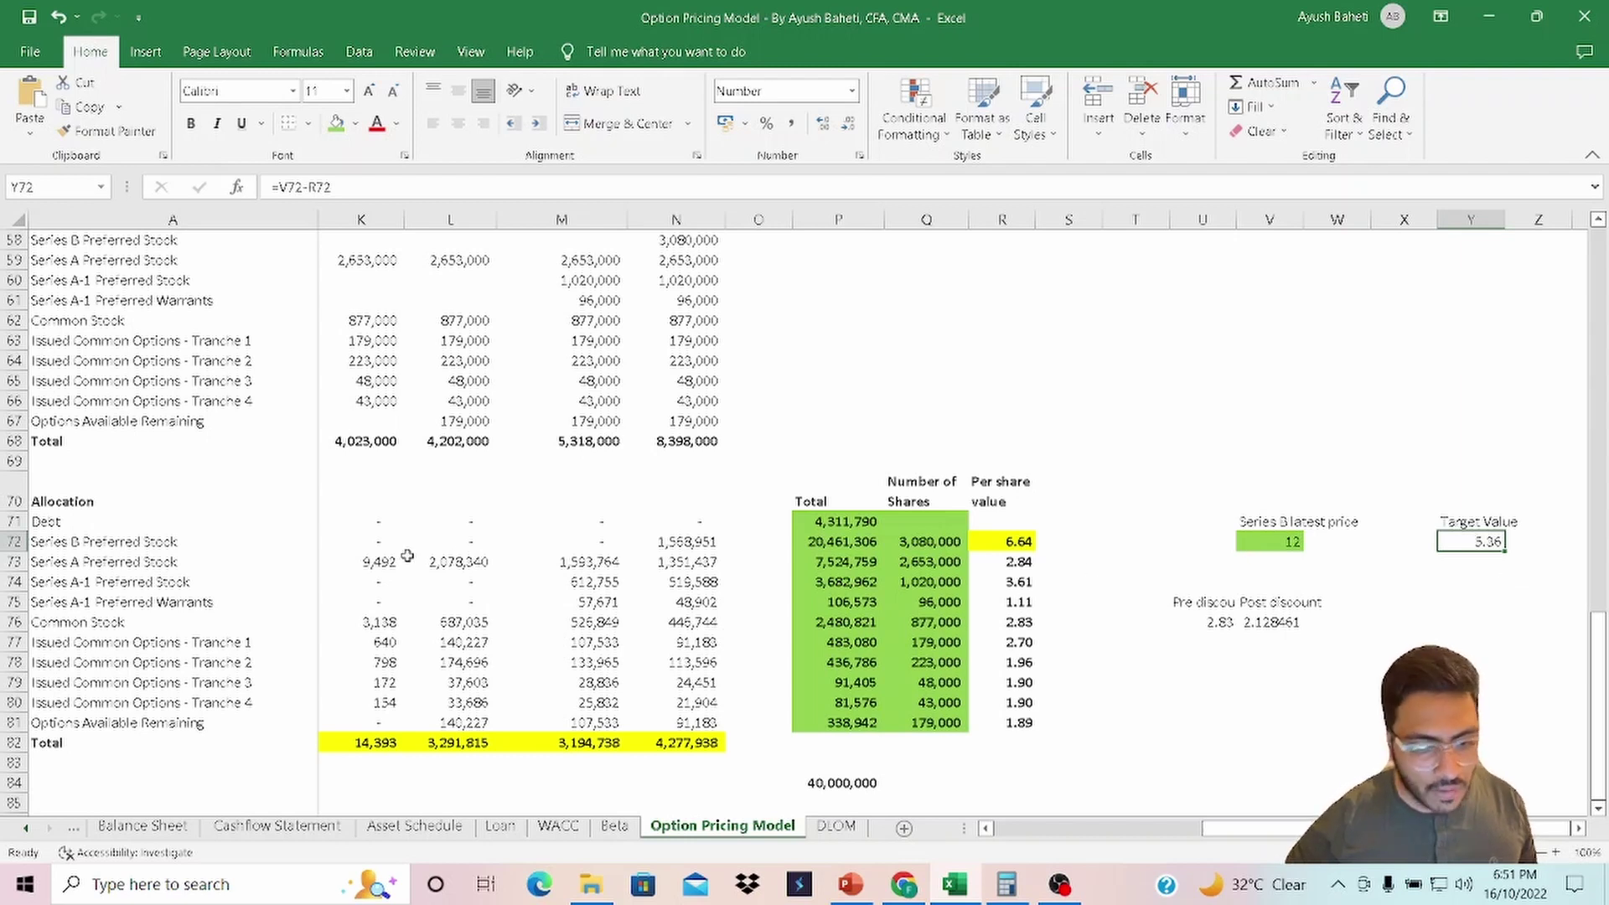
pyautogui.click(1005, 540)
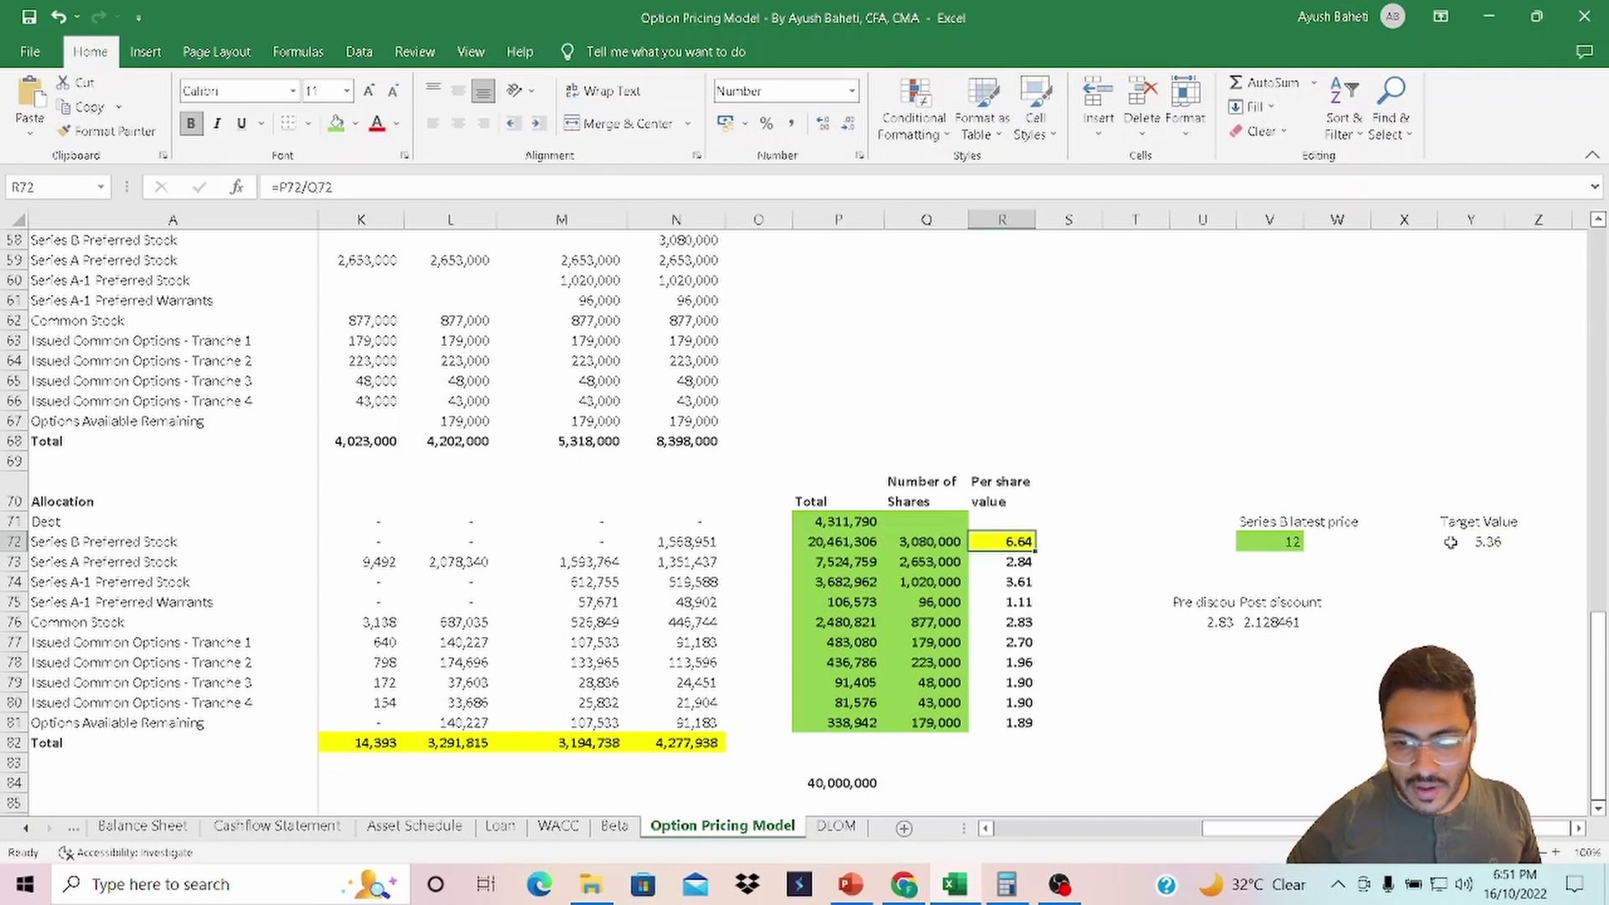
# Copy the common per-share value 2.828753 into Y76 as a fixed value.
pyautogui.hotkey('ctrl', 'z')
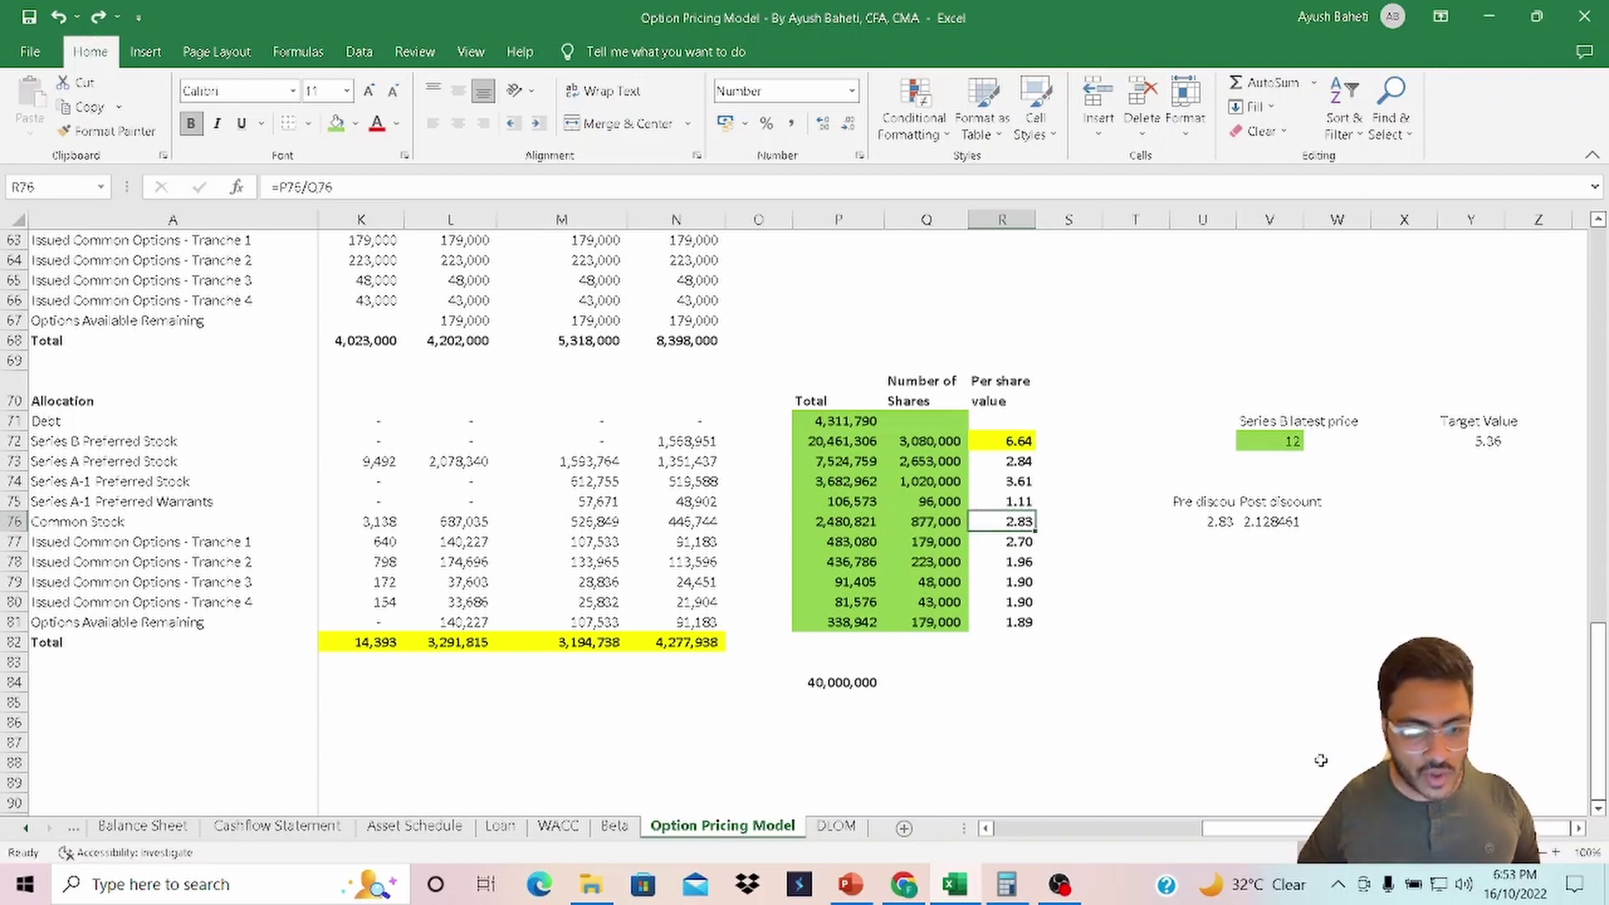
pyautogui.hotkey('ctrl', 'c')
pyautogui.press('Right')
pyautogui.press('Right')
pyautogui.press('Right')
pyautogui.press('Right')
pyautogui.press('Right')
pyautogui.press('Right')
pyautogui.press('Right')
pyautogui.press('Right')
pyautogui.press('Right')
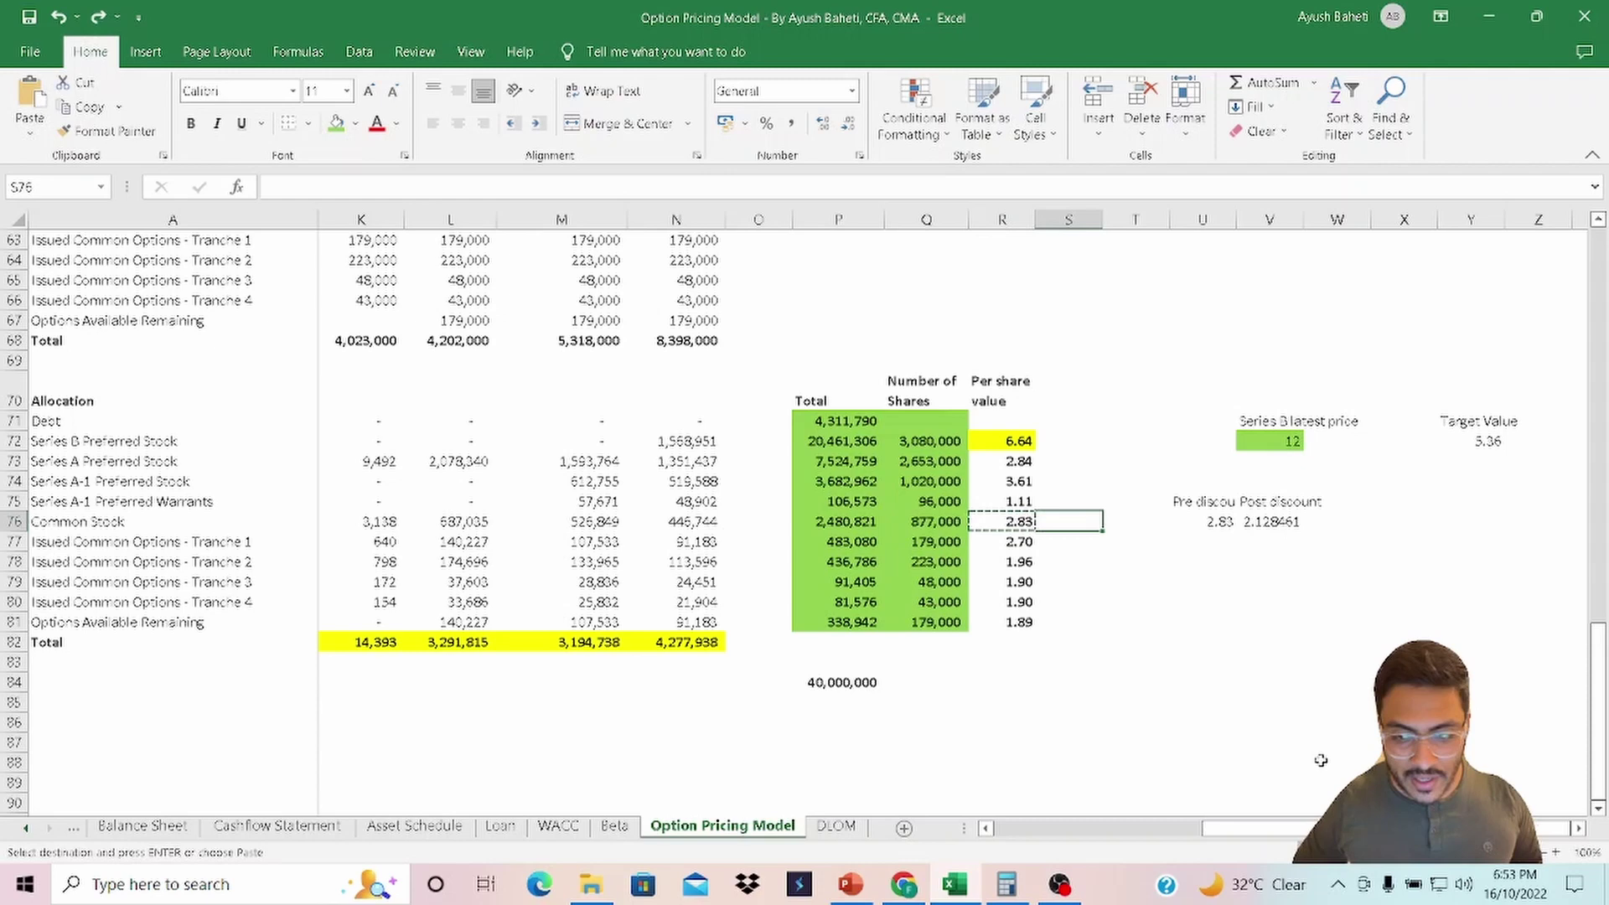
pyautogui.press('Left')
pyautogui.press('Left')
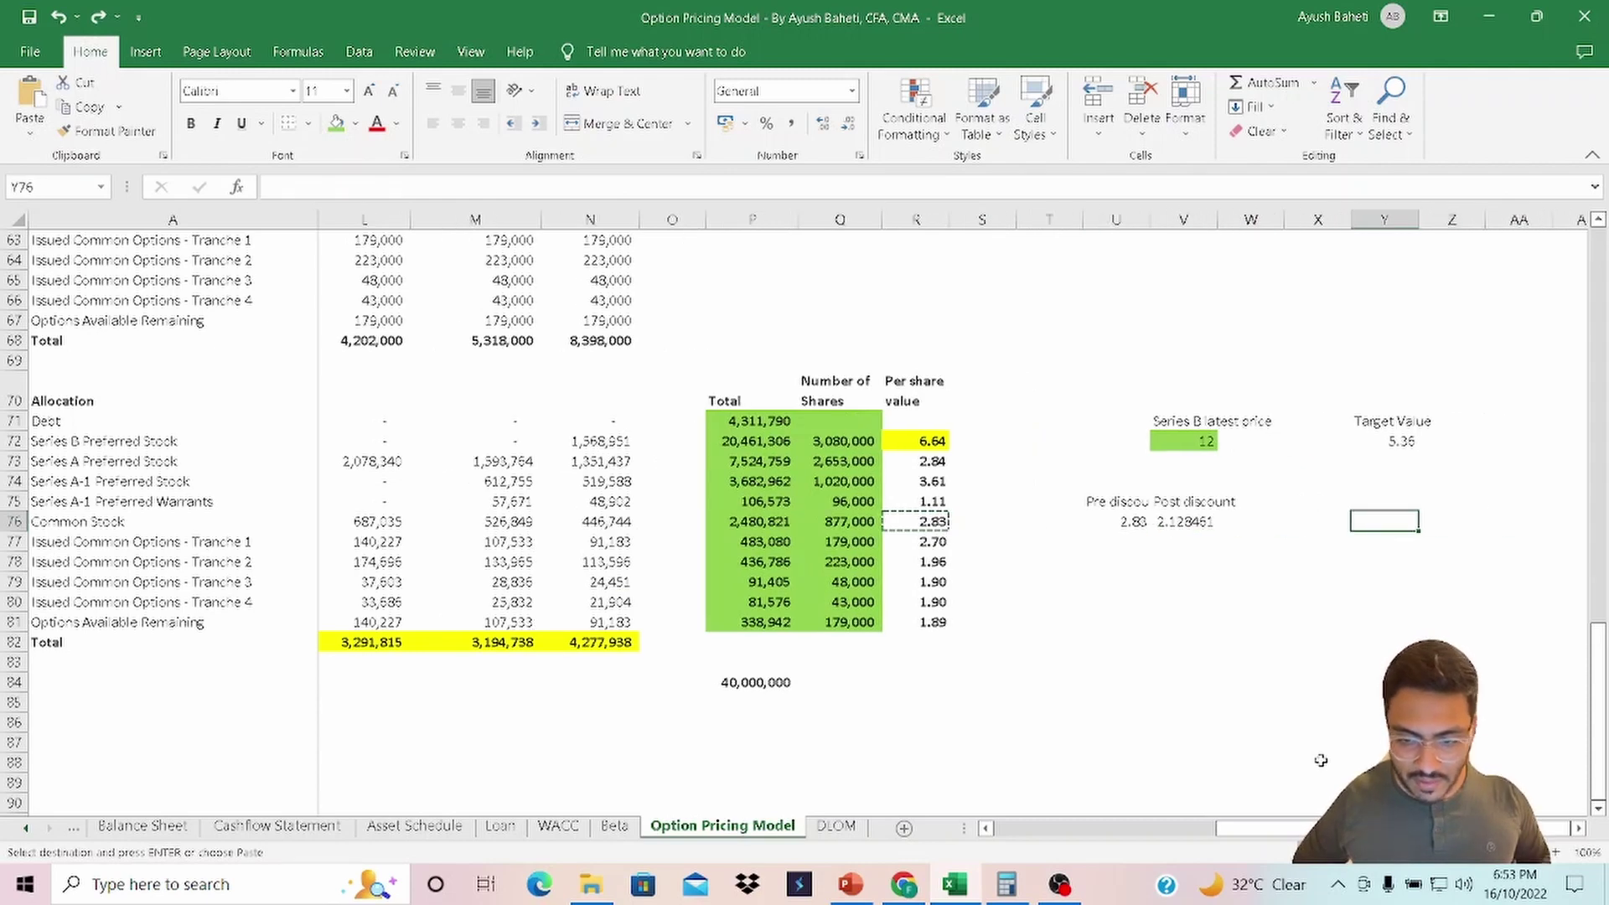
pyautogui.hotkey('ctrl', 'alt', 'v')
pyautogui.press('v')
pyautogui.press('Return')
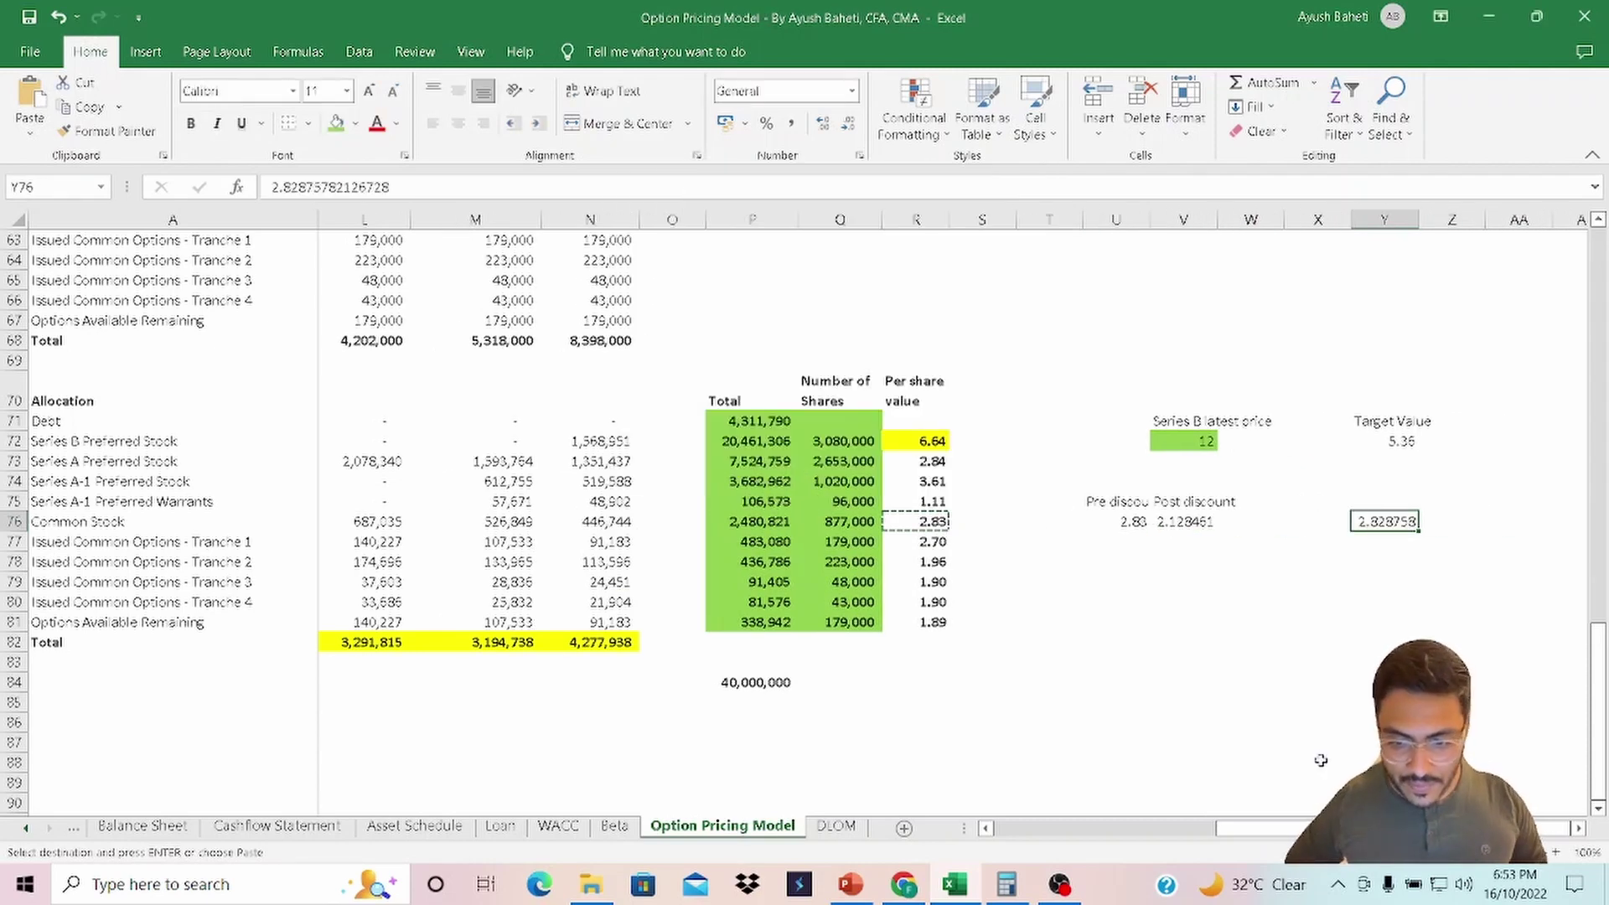
pyautogui.press('Escape')
# Label Y75 'Earlier value' and Z75 'Based on latest funding'.
pyautogui.press('Up')
pyautogui.write('Earl')
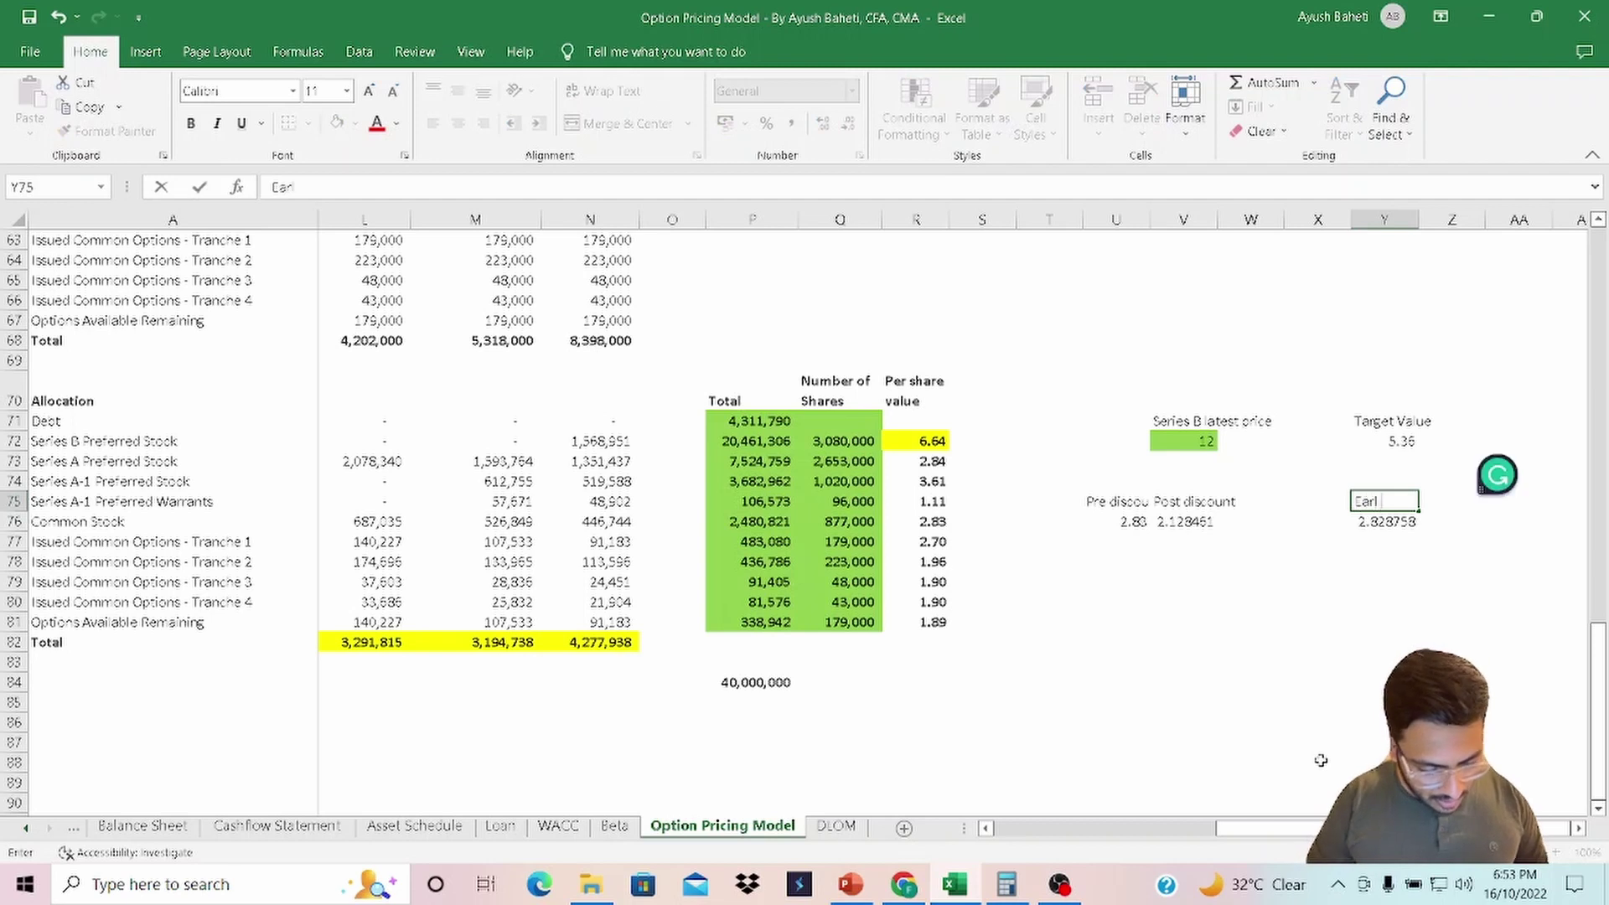
pyautogui.write('ier value')
pyautogui.press('Tab')
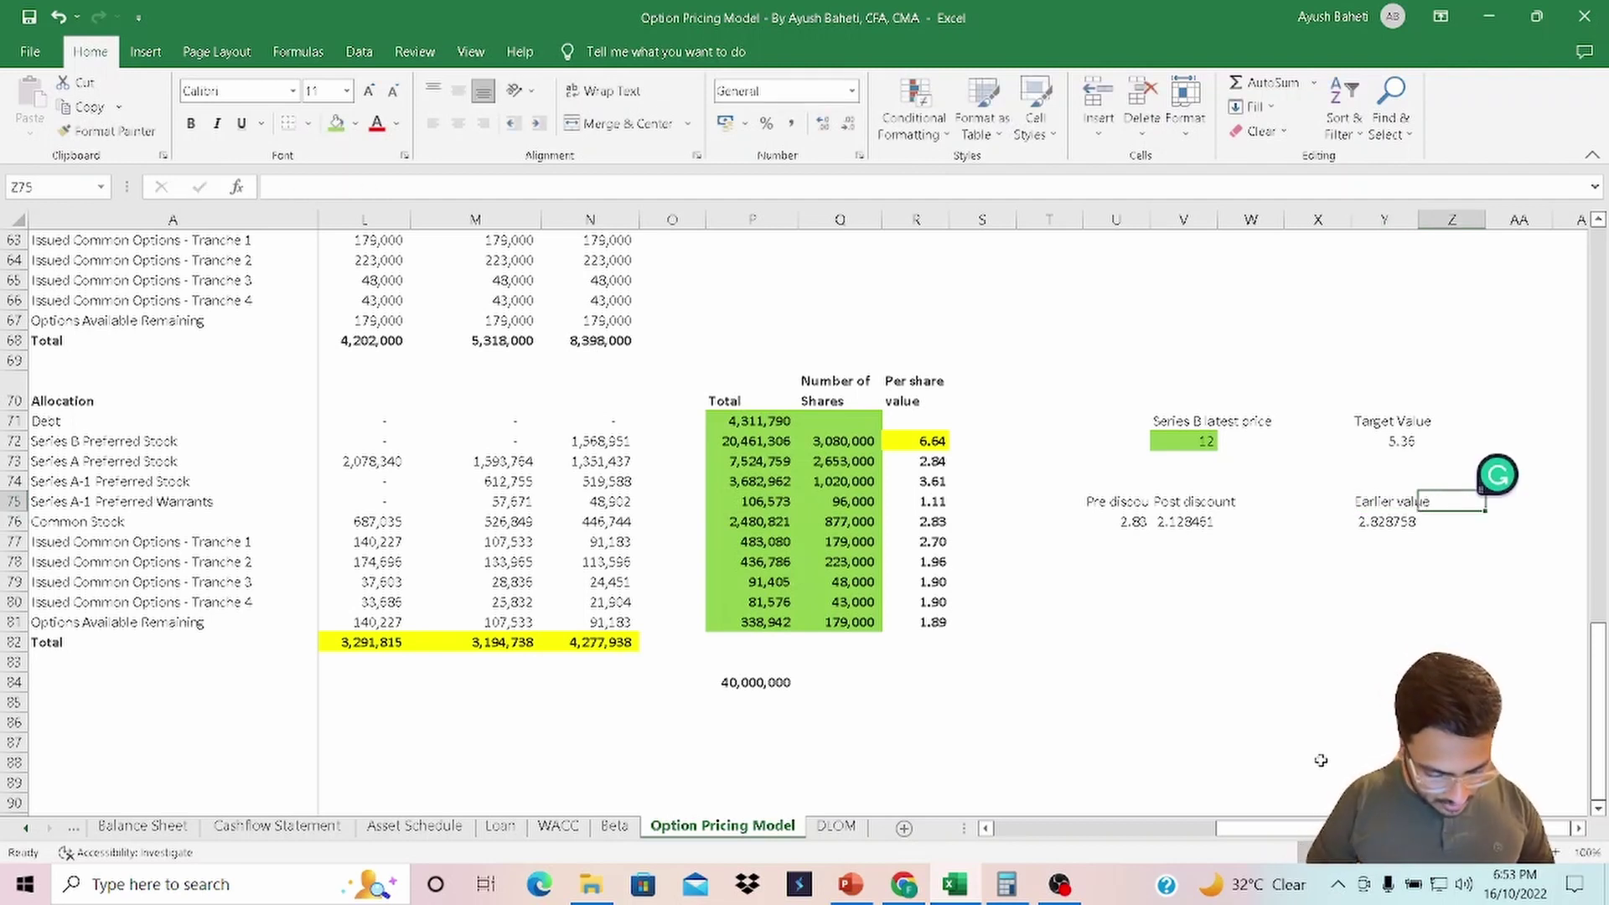
pyautogui.write('Based on ')
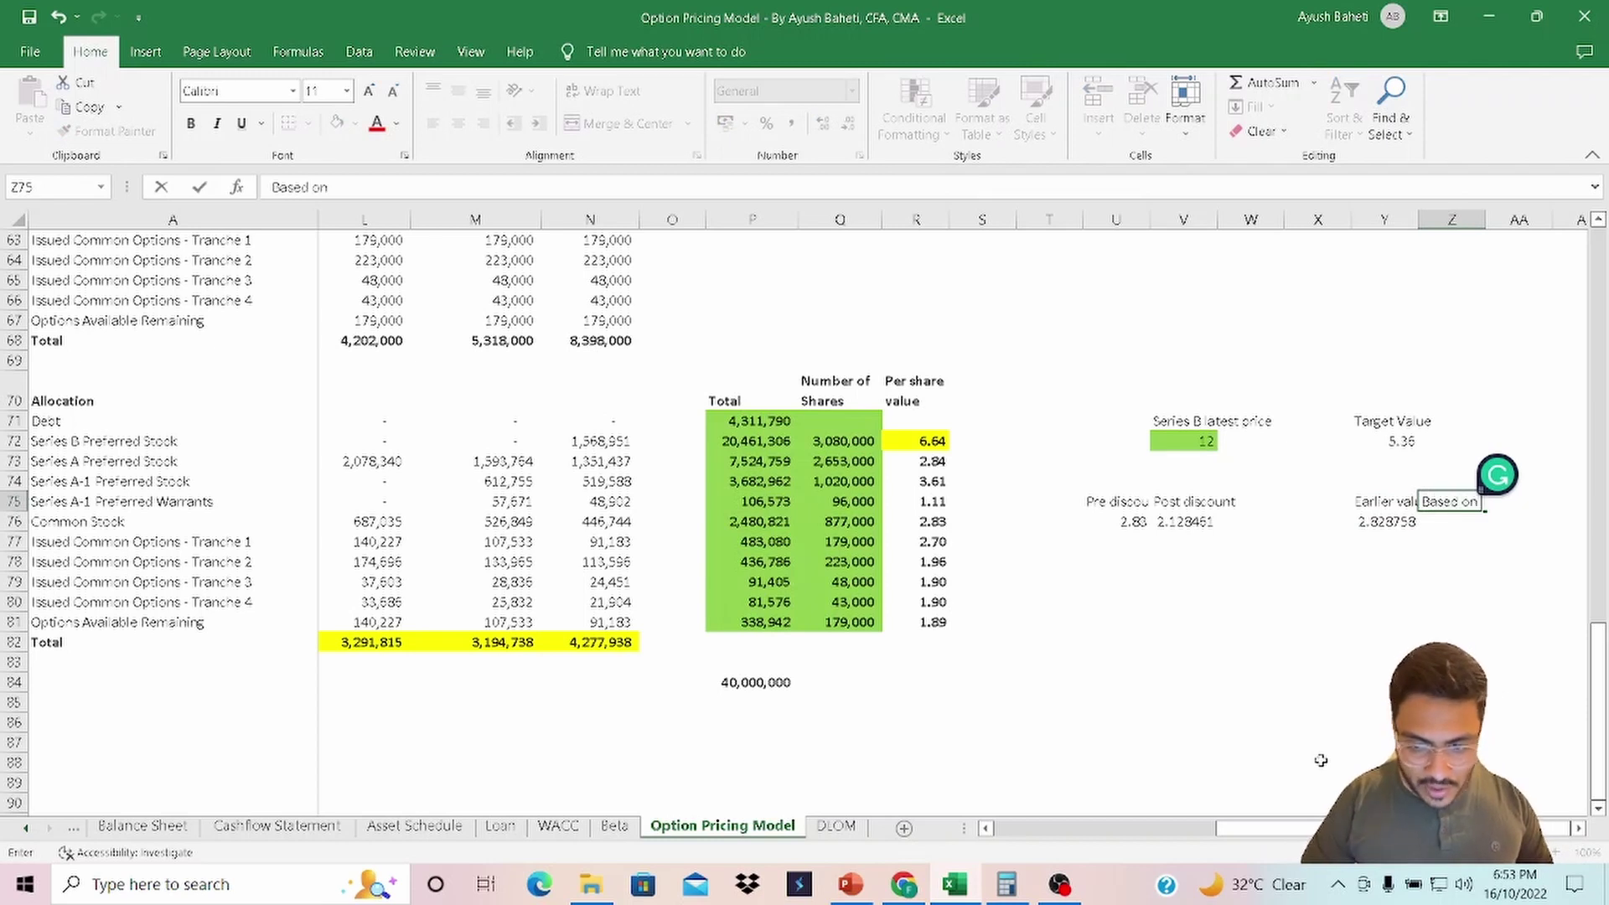
pyautogui.write('latest')
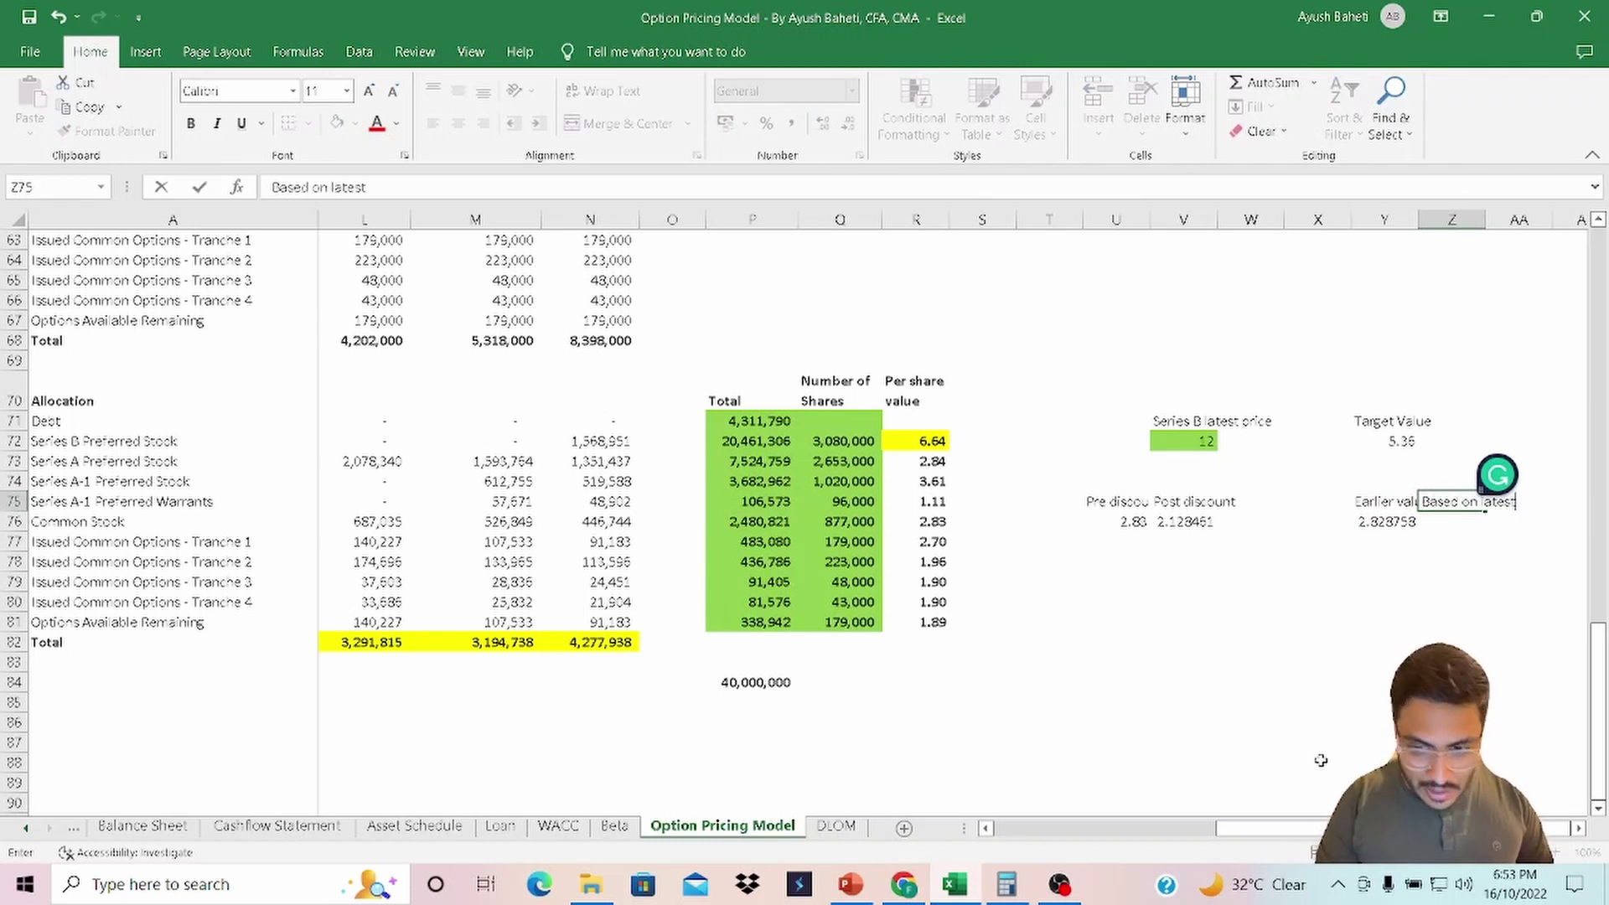
pyautogui.write(' funding')
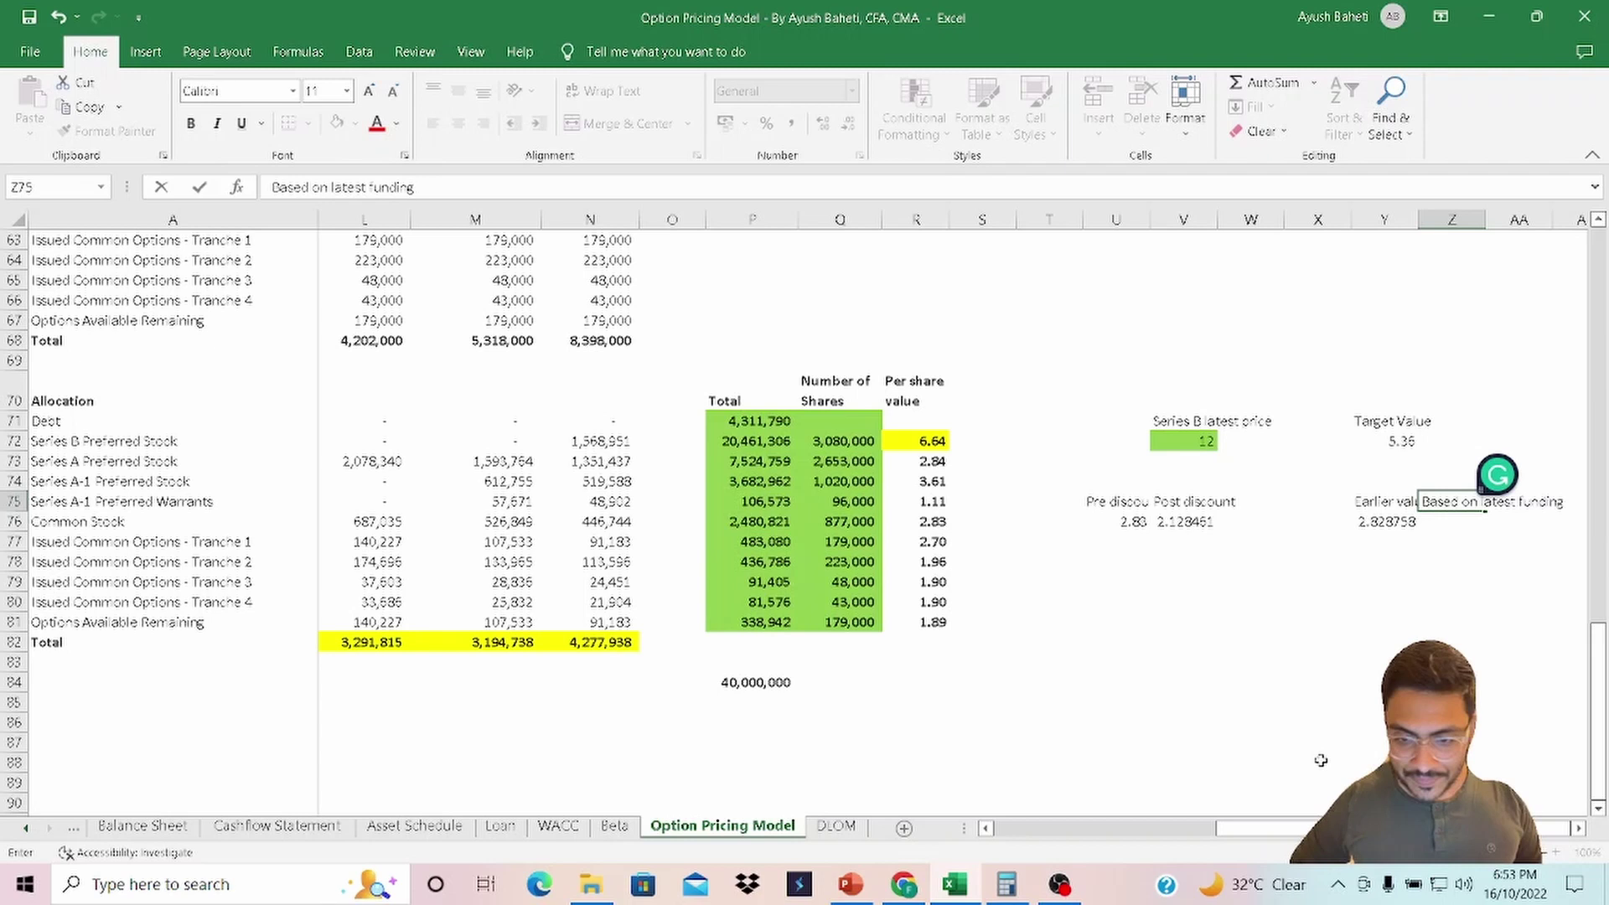
pyautogui.click(1384, 521)
# Widen column Y and reduce the earlier value's decimals to show 2.83.
pyautogui.doubleClick(1418, 219)
pyautogui.click(848, 123)
pyautogui.click(849, 124)
pyautogui.click(849, 123)
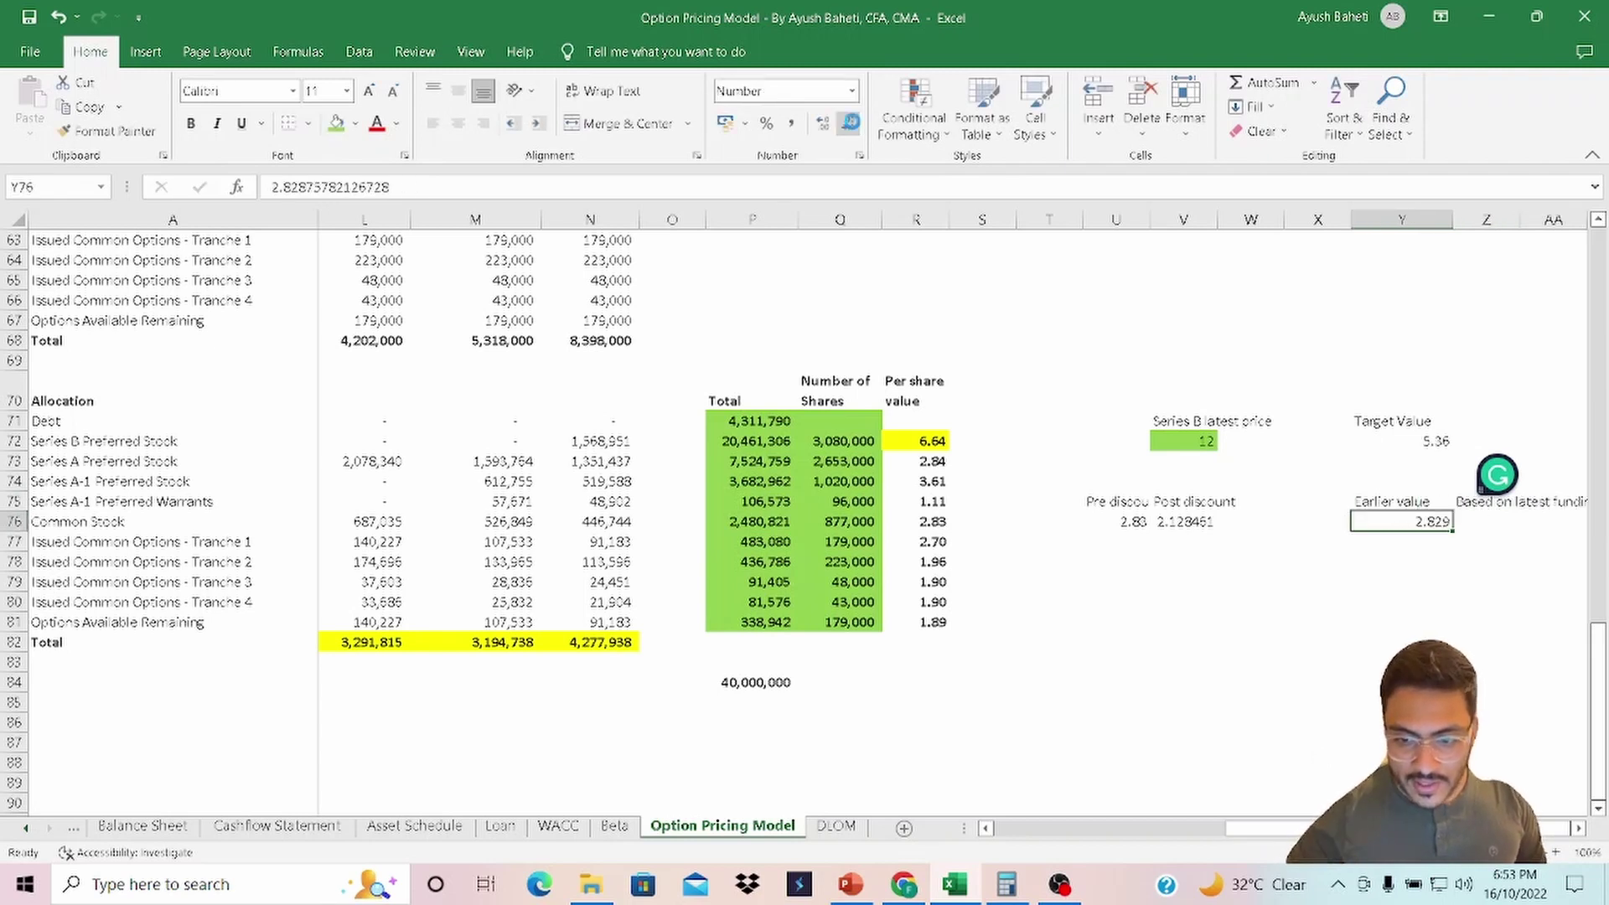
pyautogui.doubleClick(1394, 525)
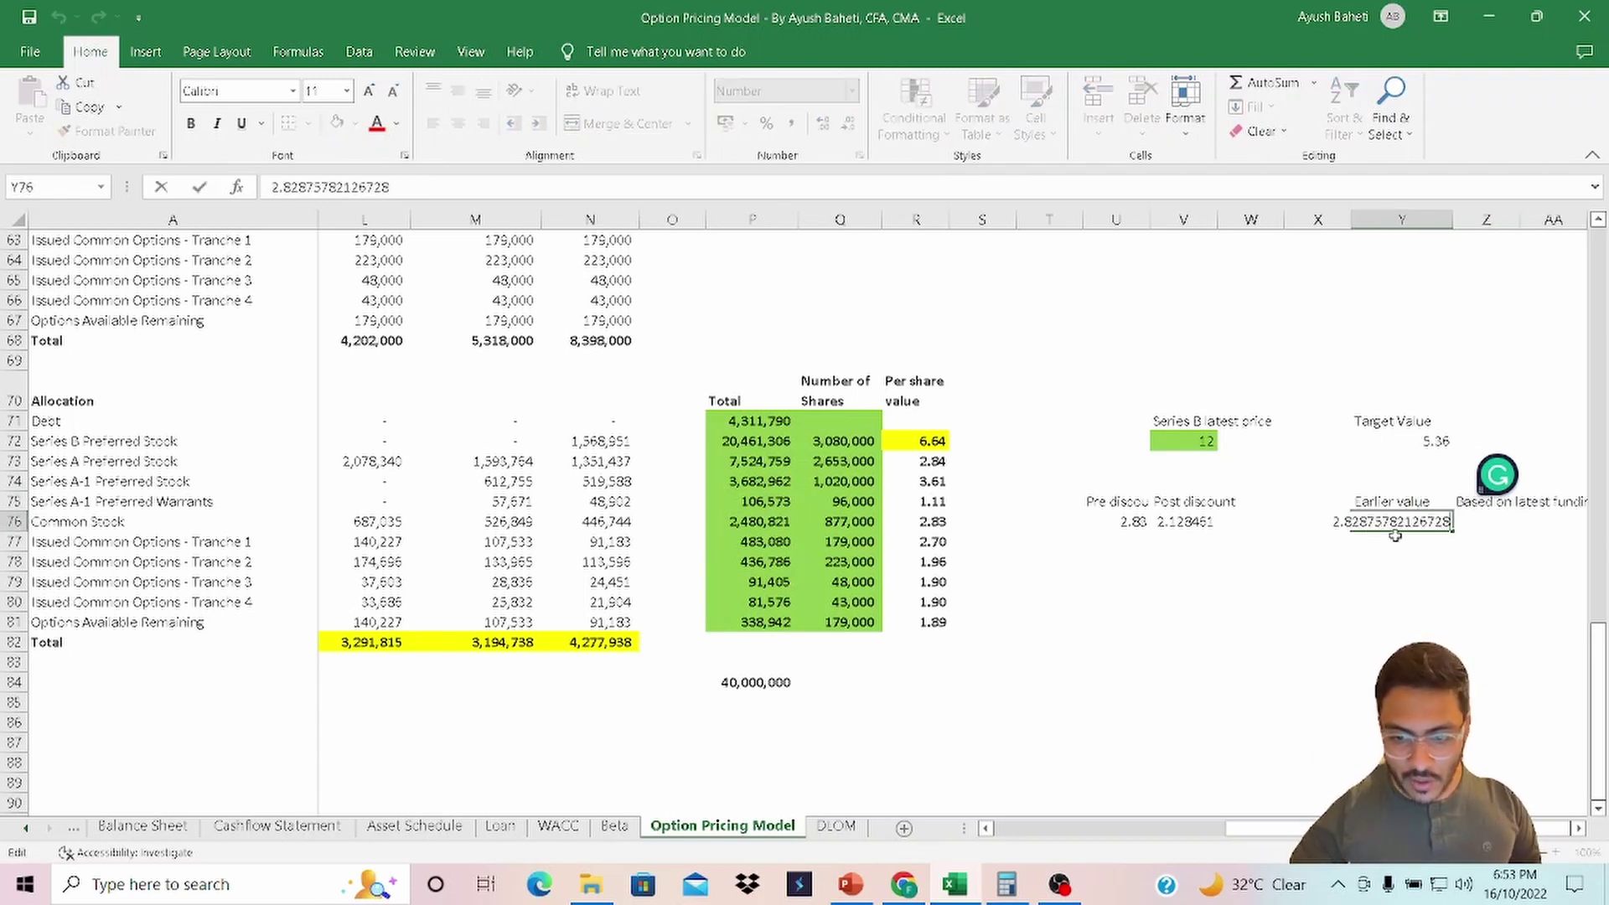
pyautogui.press('Escape')
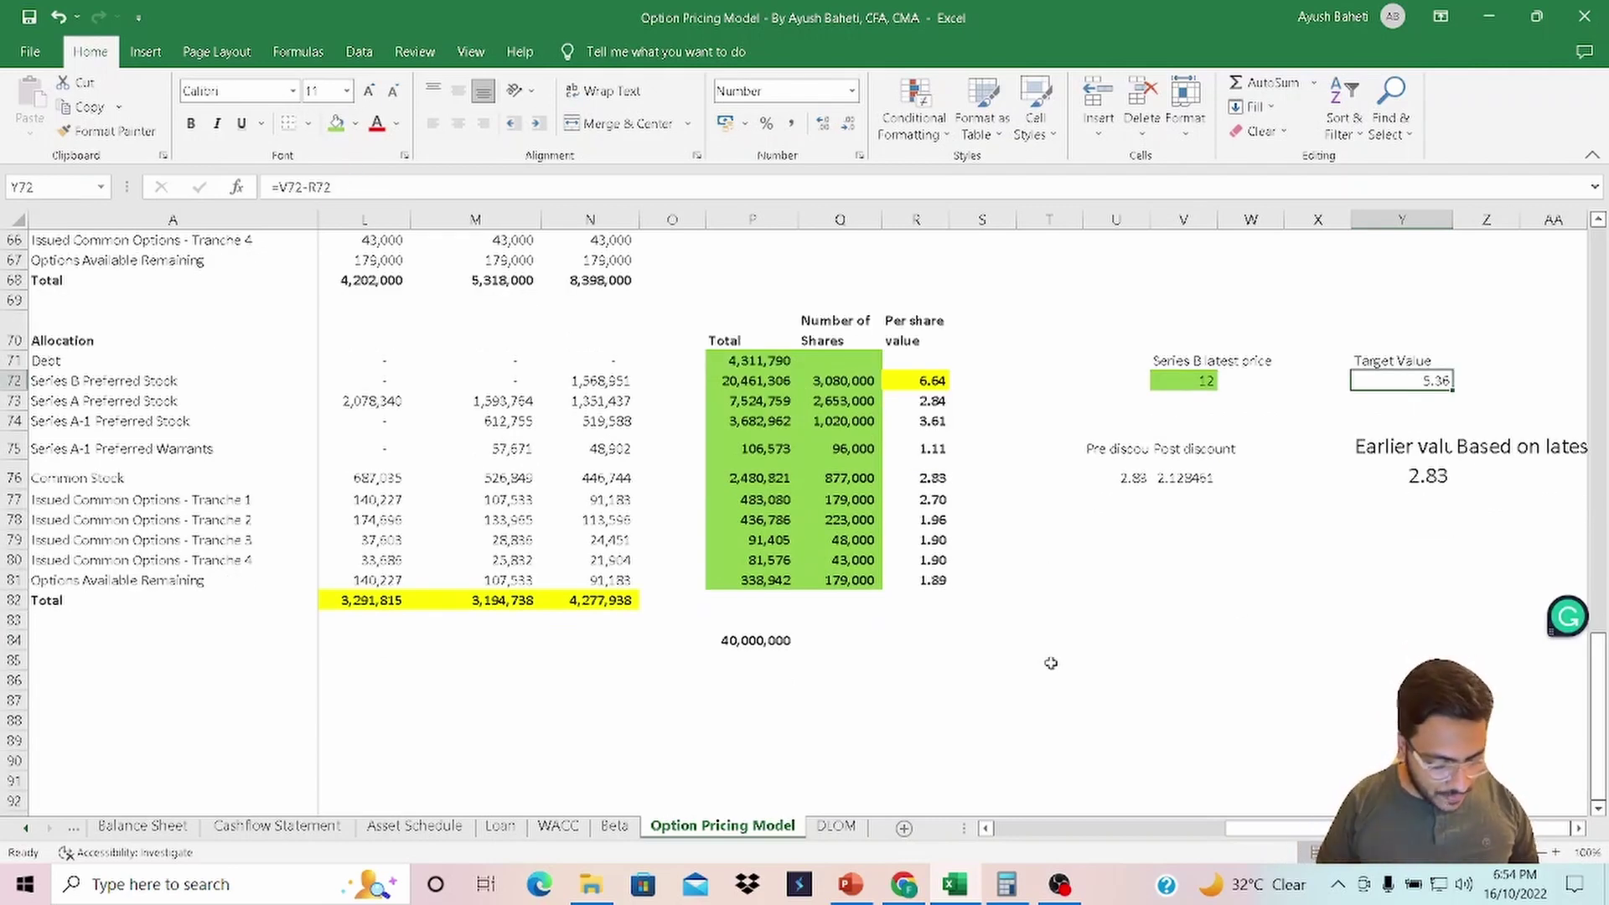
# Goal Seek Y72 to 0 by changing B46, accepting the 97,633,157 spot price.
pyautogui.press('alt')
pyautogui.press('a')
pyautogui.press('w')
pyautogui.press('g')
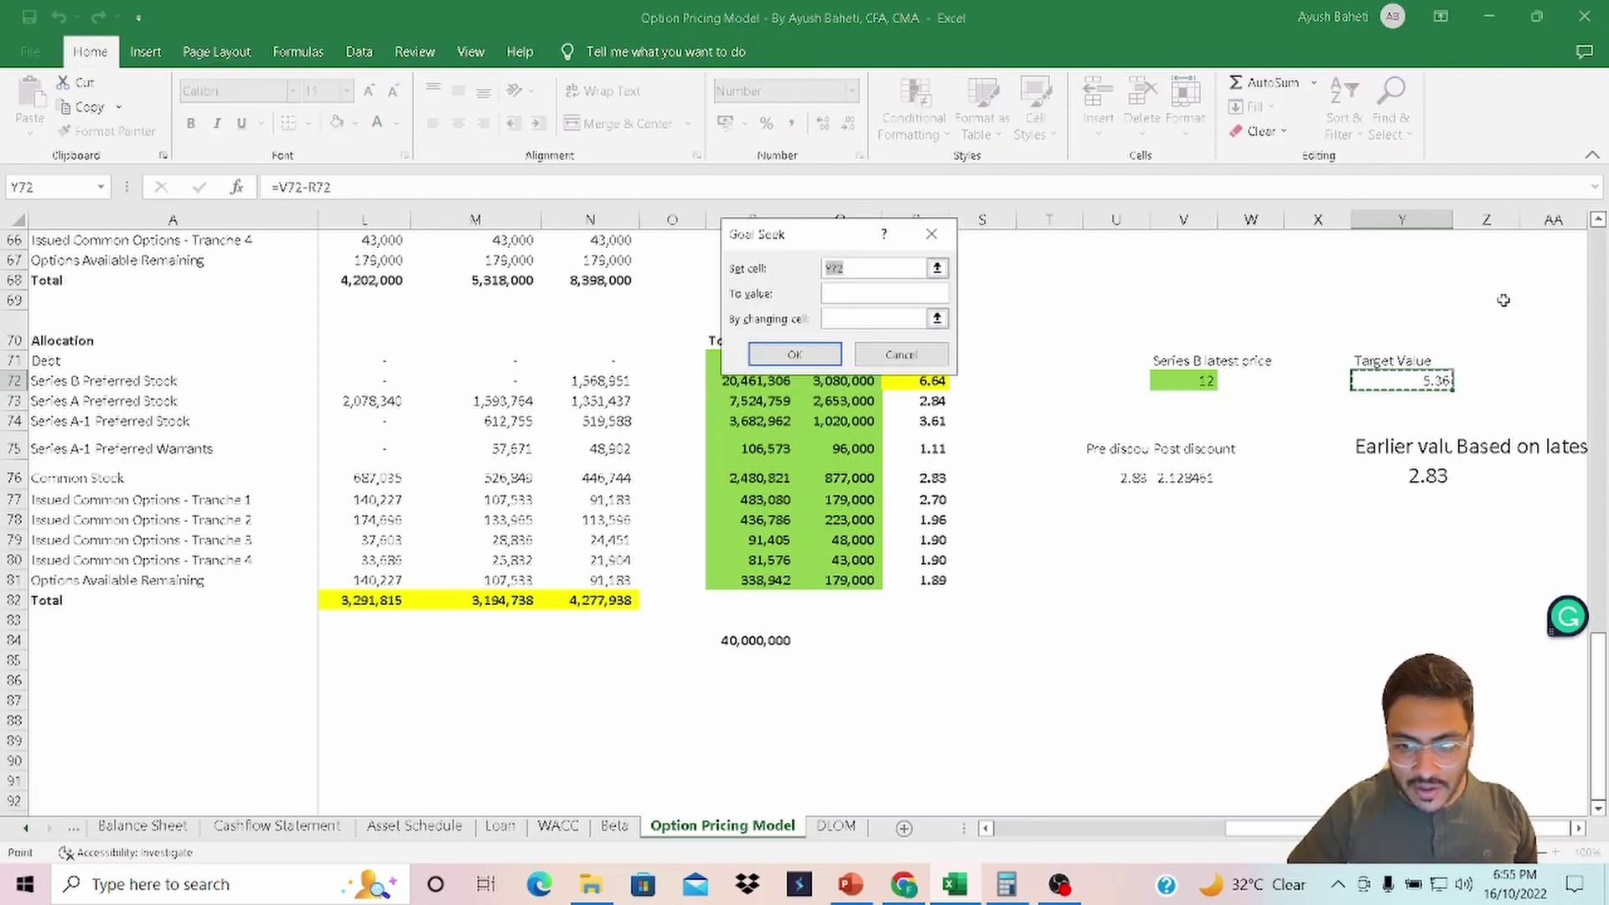
pyautogui.click(1434, 381)
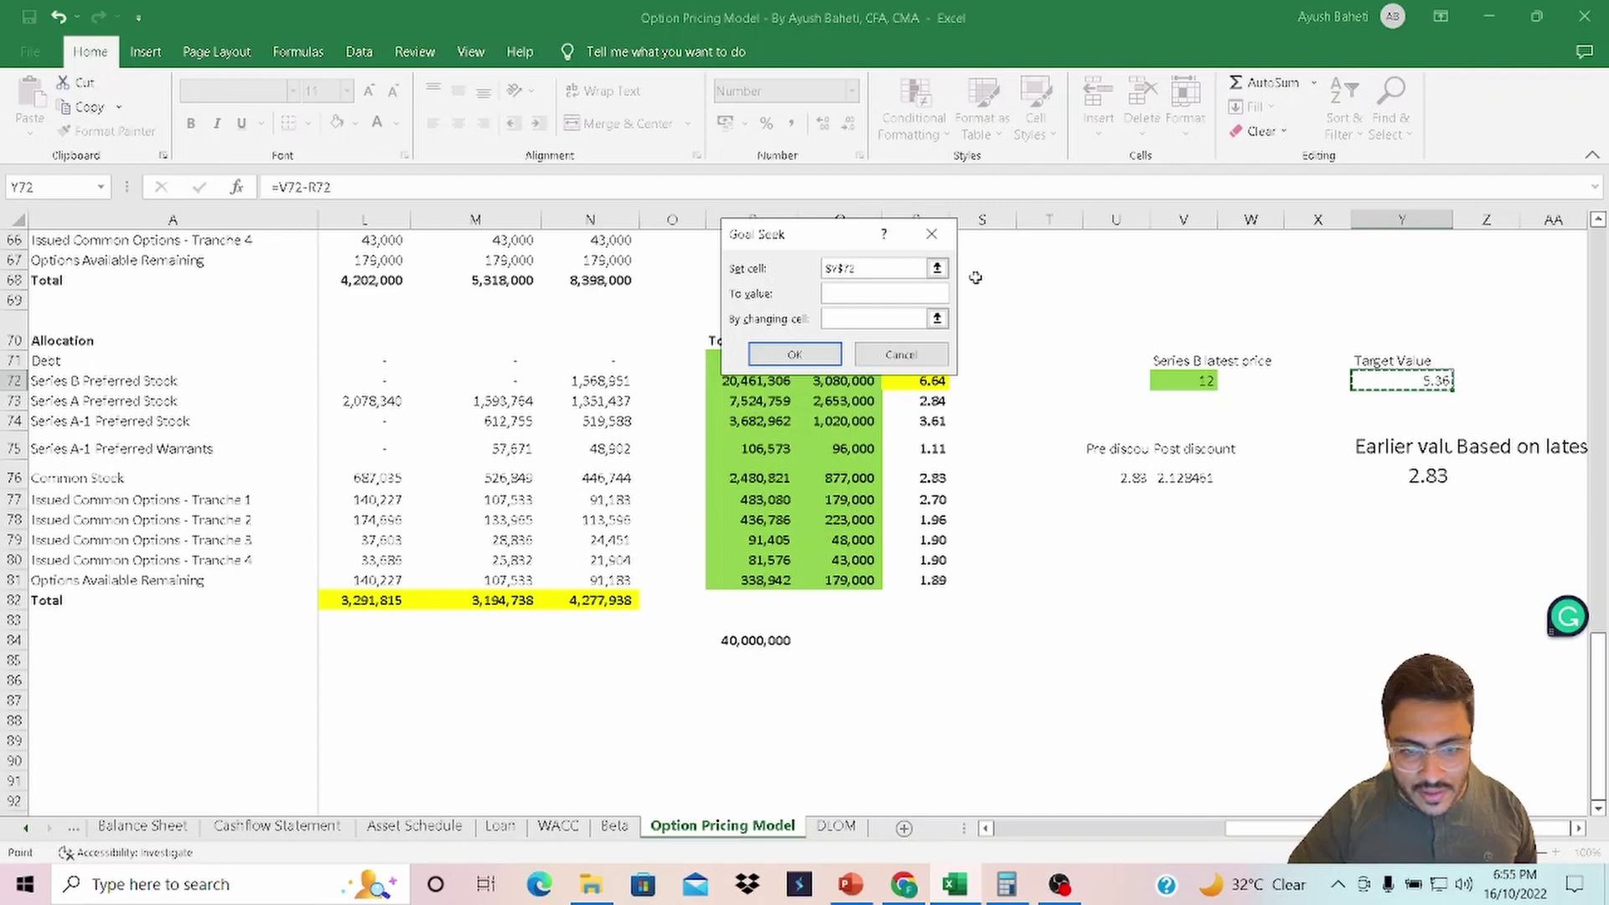
pyautogui.click(887, 295)
pyautogui.write('0')
pyautogui.click(888, 320)
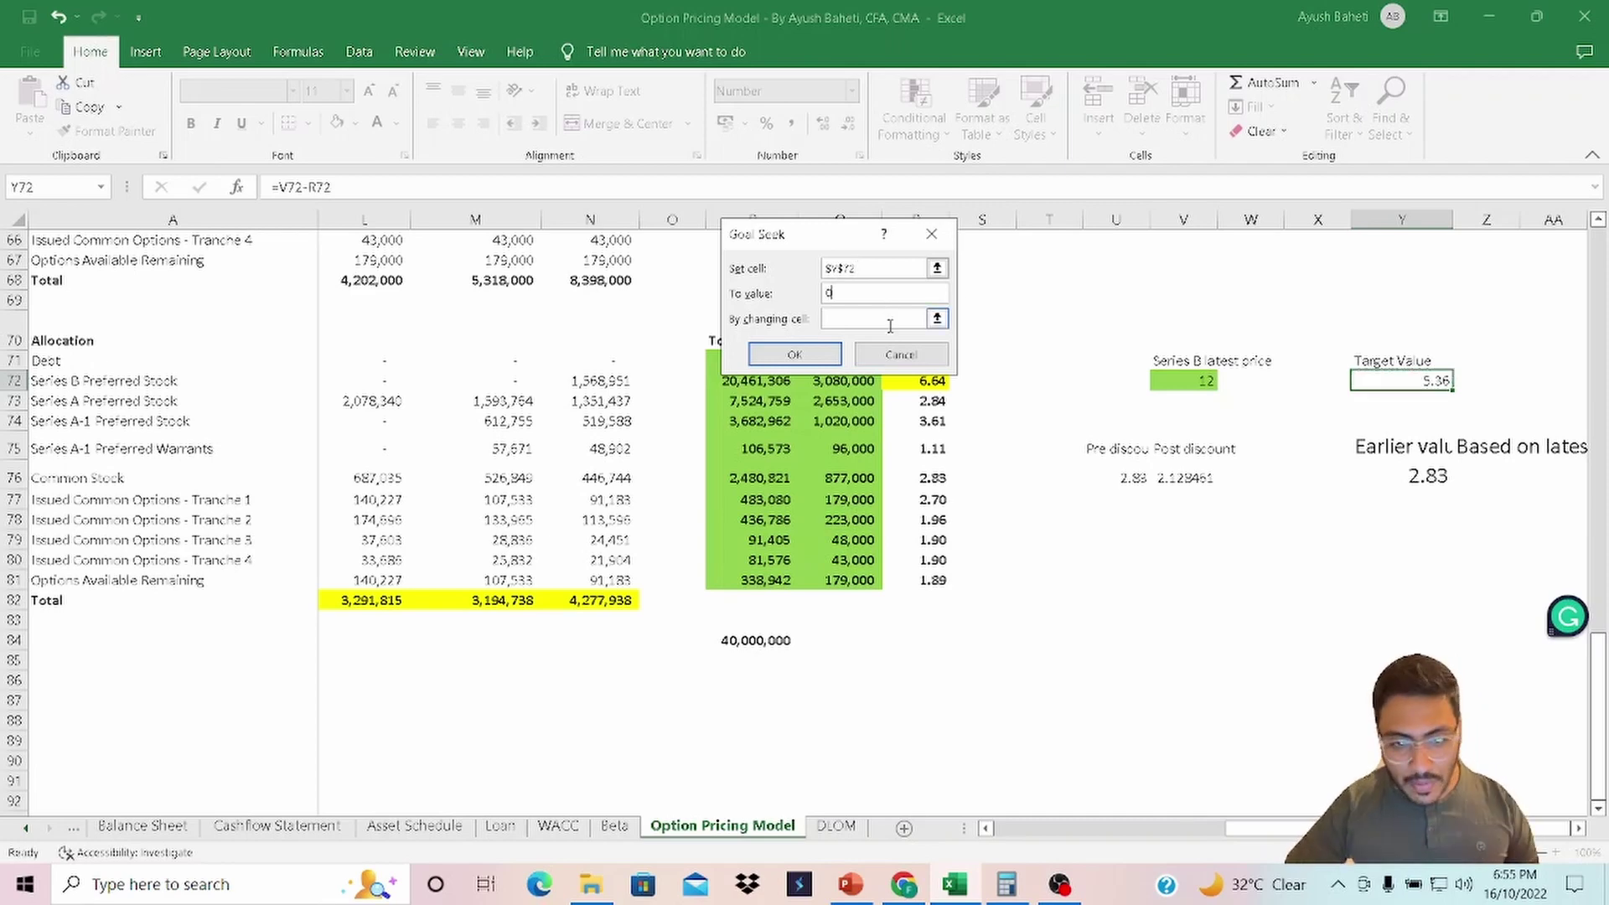
pyautogui.write('B46')
pyautogui.press('F4')
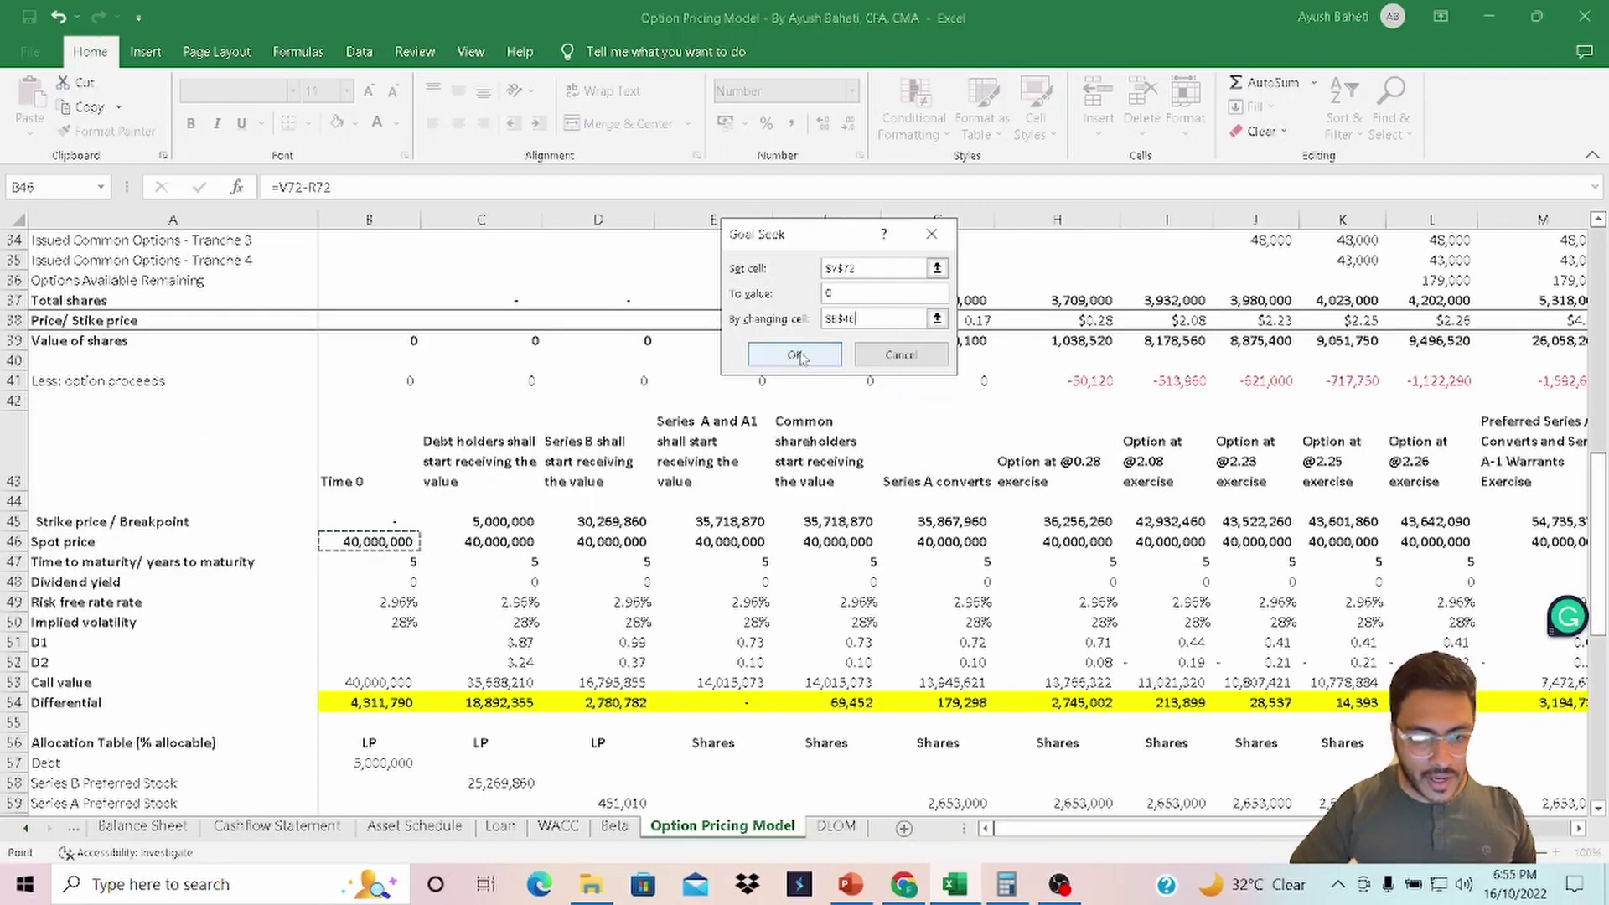
pyautogui.click(796, 355)
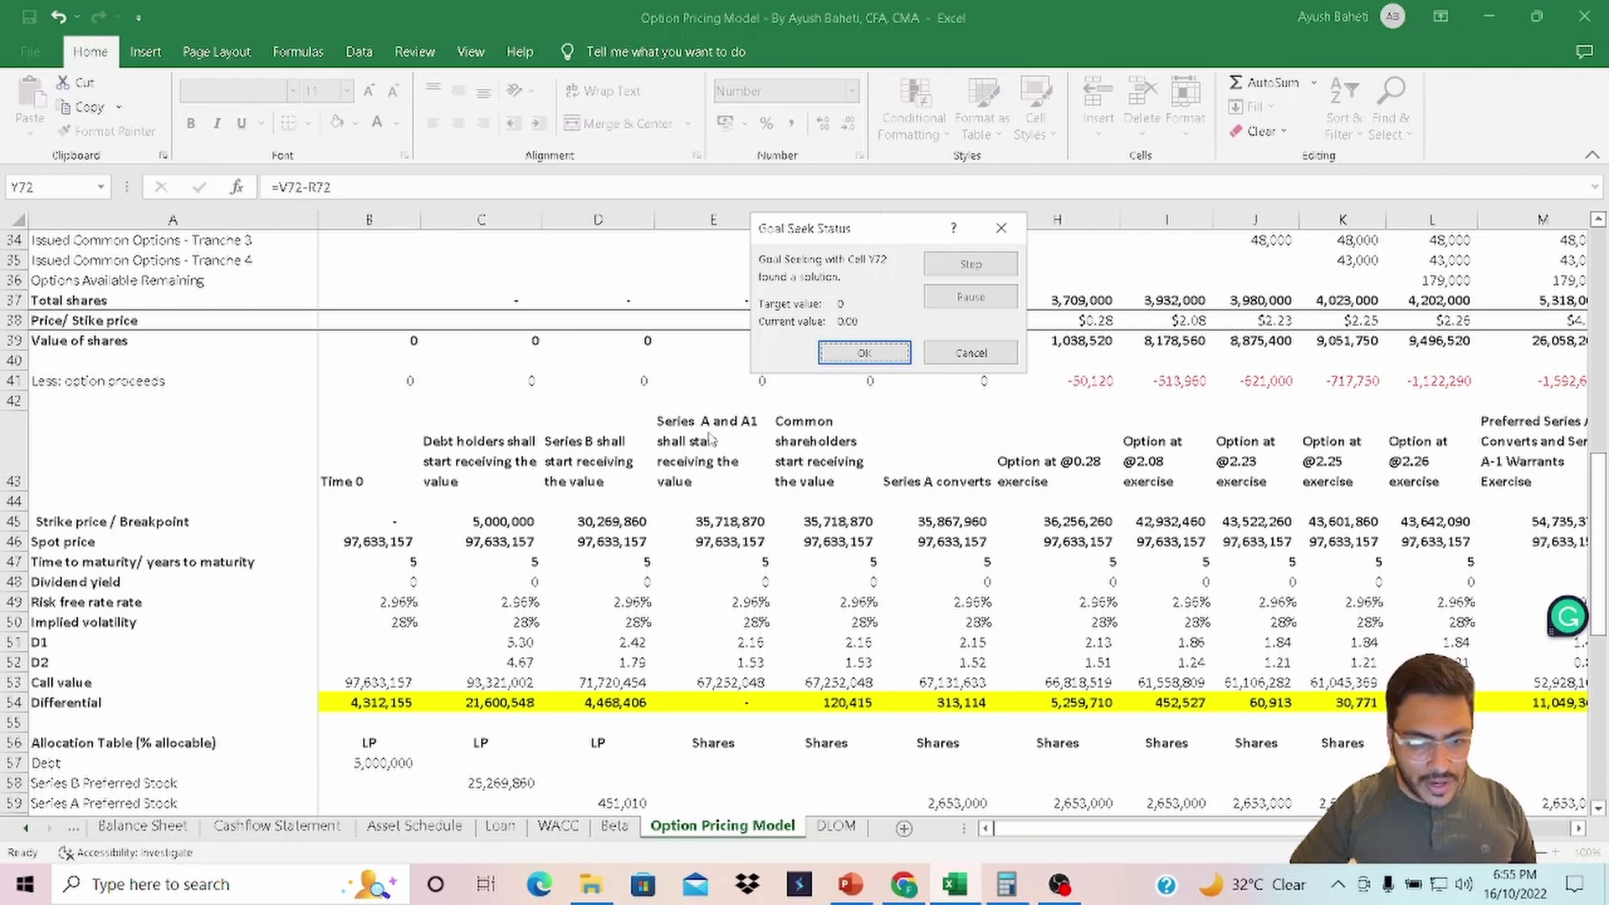
pyautogui.click(852, 357)
pyautogui.click(400, 541)
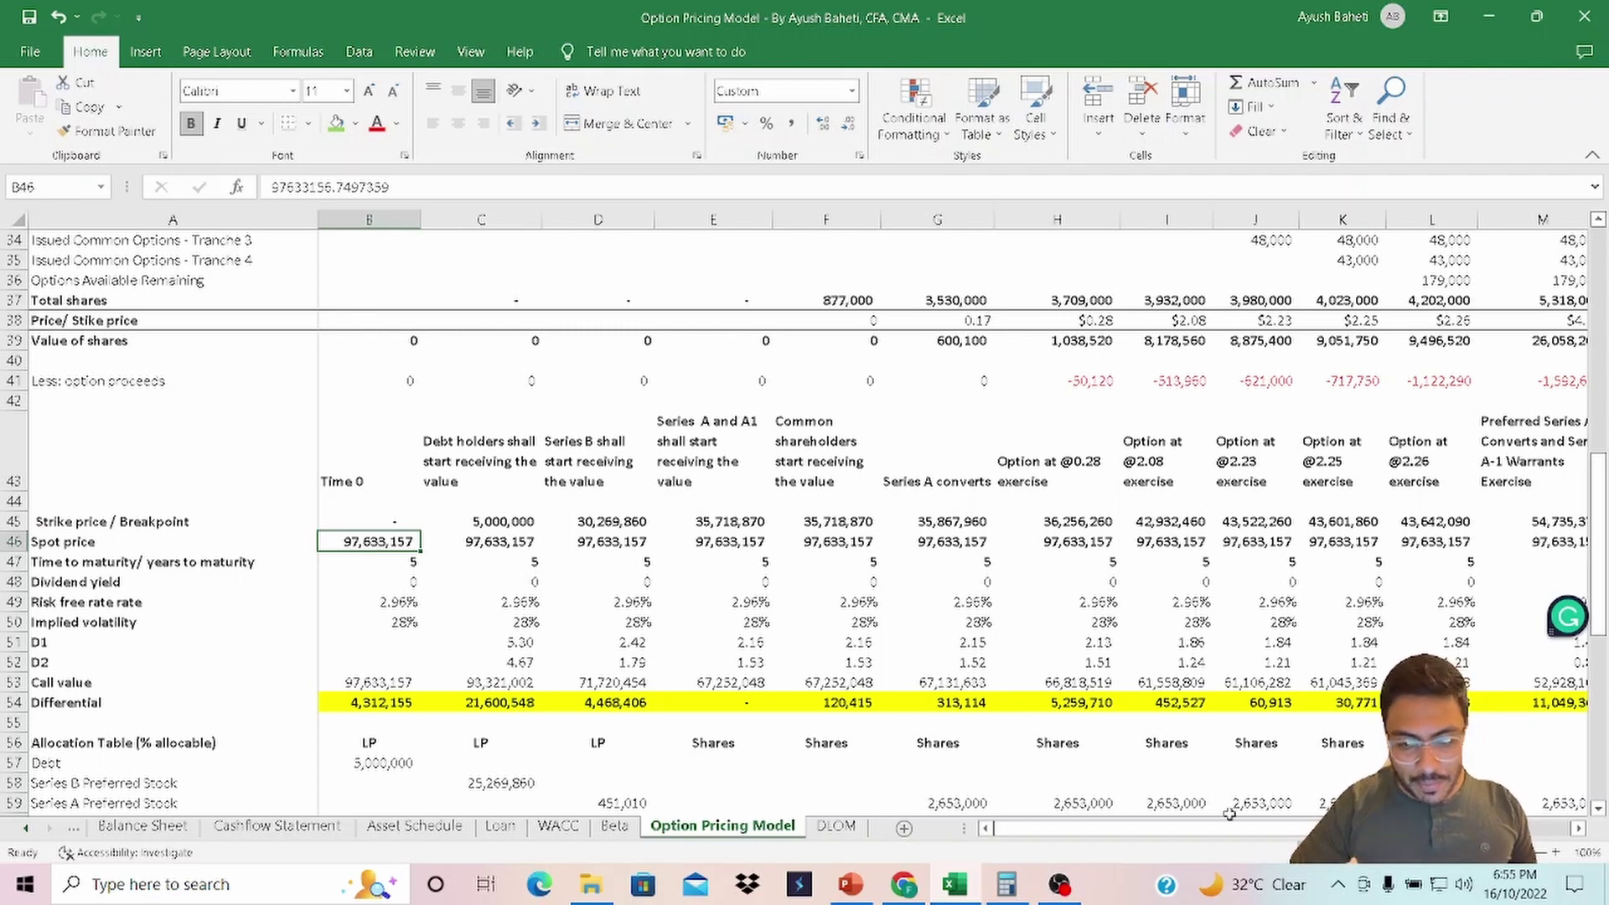
# Check the Series B per-share, target difference and earlier common value formulas.
pyautogui.moveTo(1229, 828); pyautogui.dragTo(1256, 838)
pyautogui.scroll(-5, 964, 587)
pyautogui.scroll(-3, 963, 587)
pyautogui.click(915, 542)
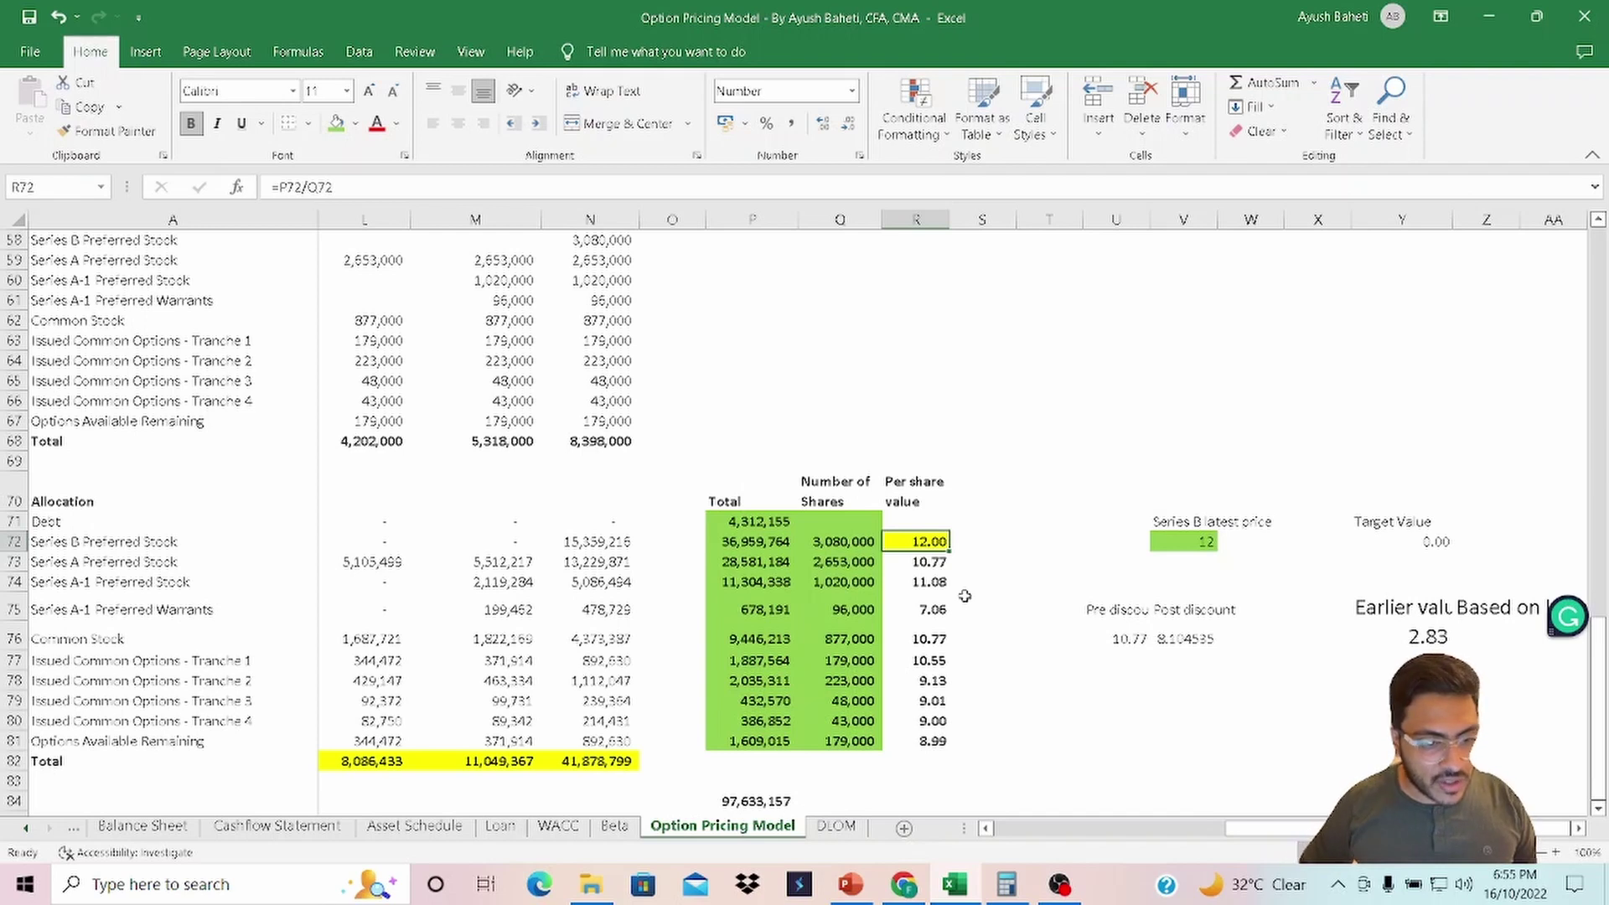
pyautogui.press('F2')
pyautogui.press('Escape')
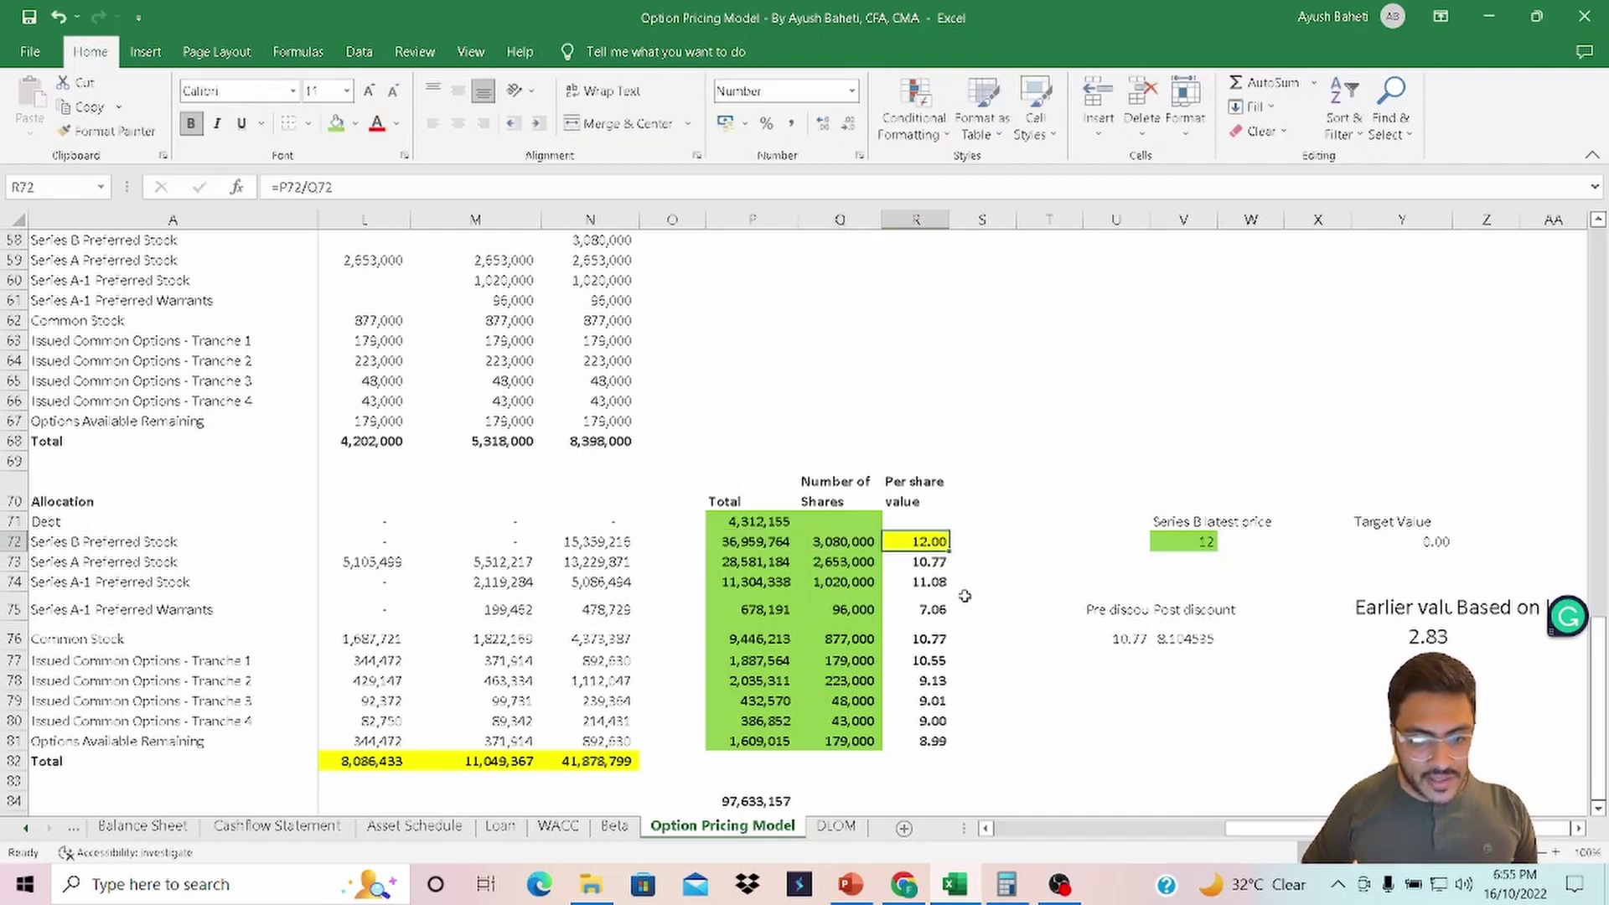
pyautogui.hotkey('ctrl', 'Right')
pyautogui.hotkey('ctrl', 'Right')
pyautogui.press('F2')
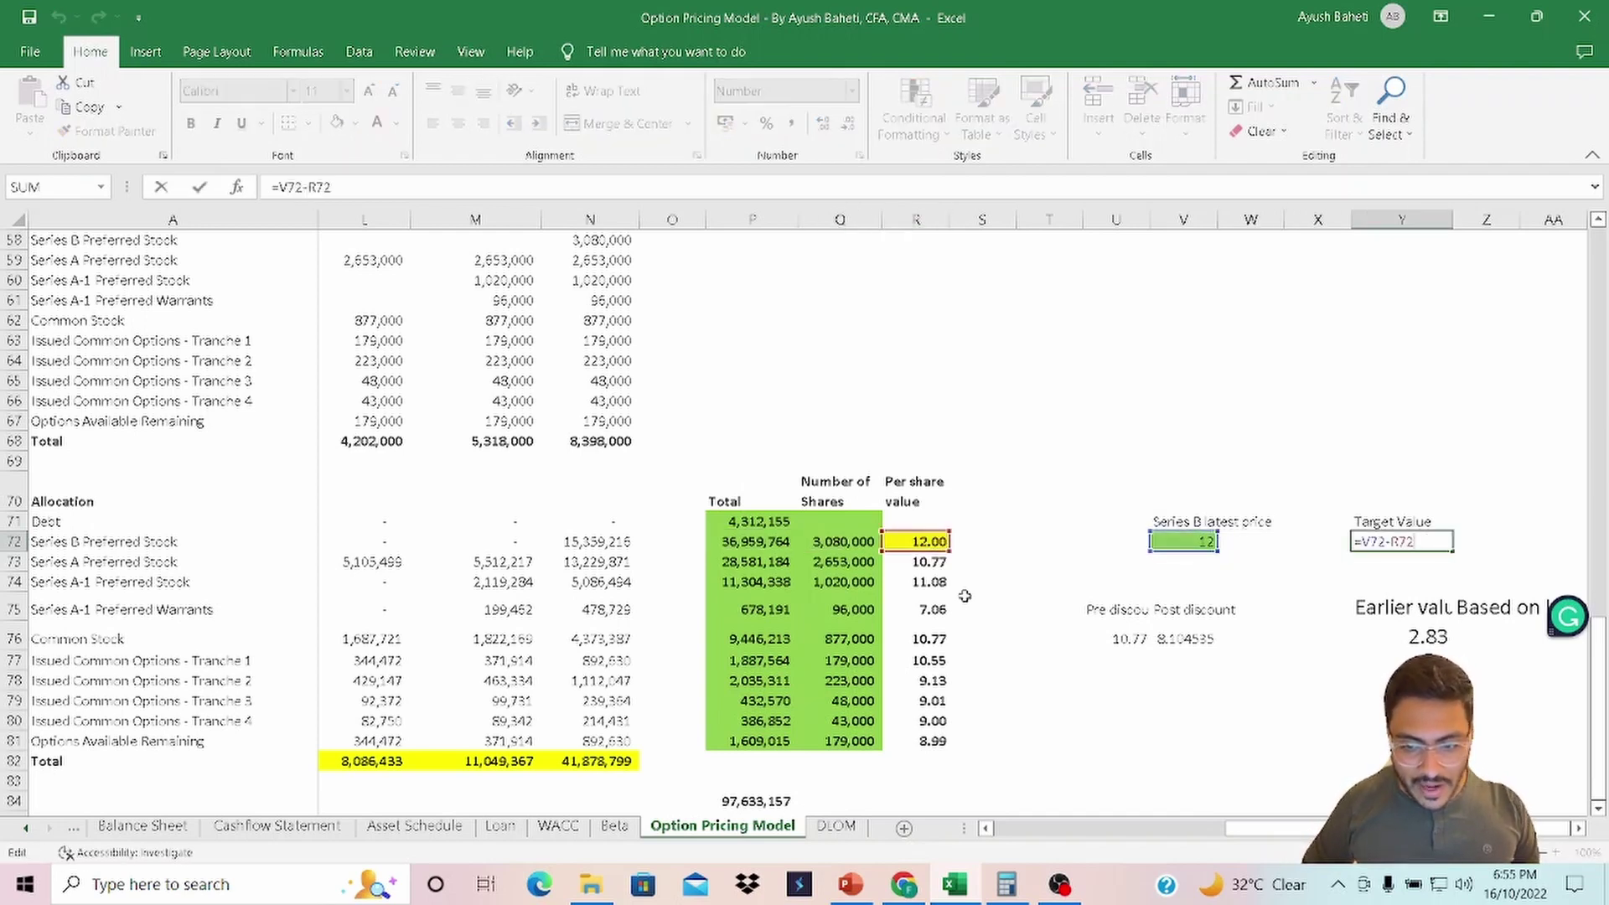
pyautogui.press('Escape')
pyautogui.press('Down')
pyautogui.press('Down')
pyautogui.press('Down')
pyautogui.press('Down')
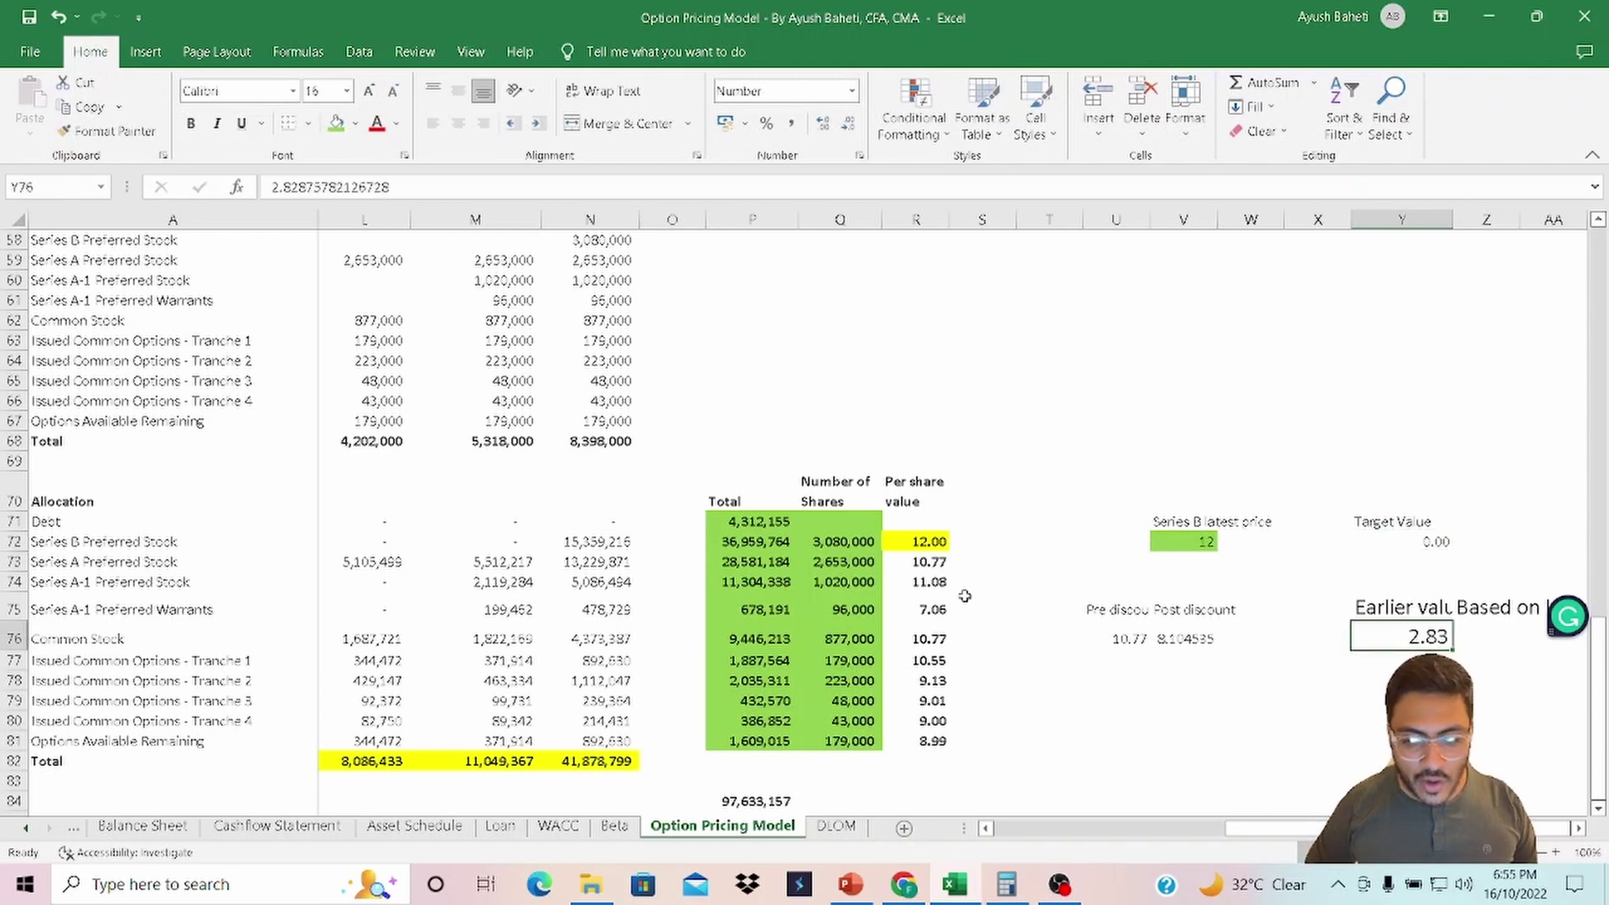
pyautogui.press('F2')
pyautogui.press('Escape')
# Link Z76 to the new common per-share value in R76, showing 10.77.
pyautogui.press('Right')
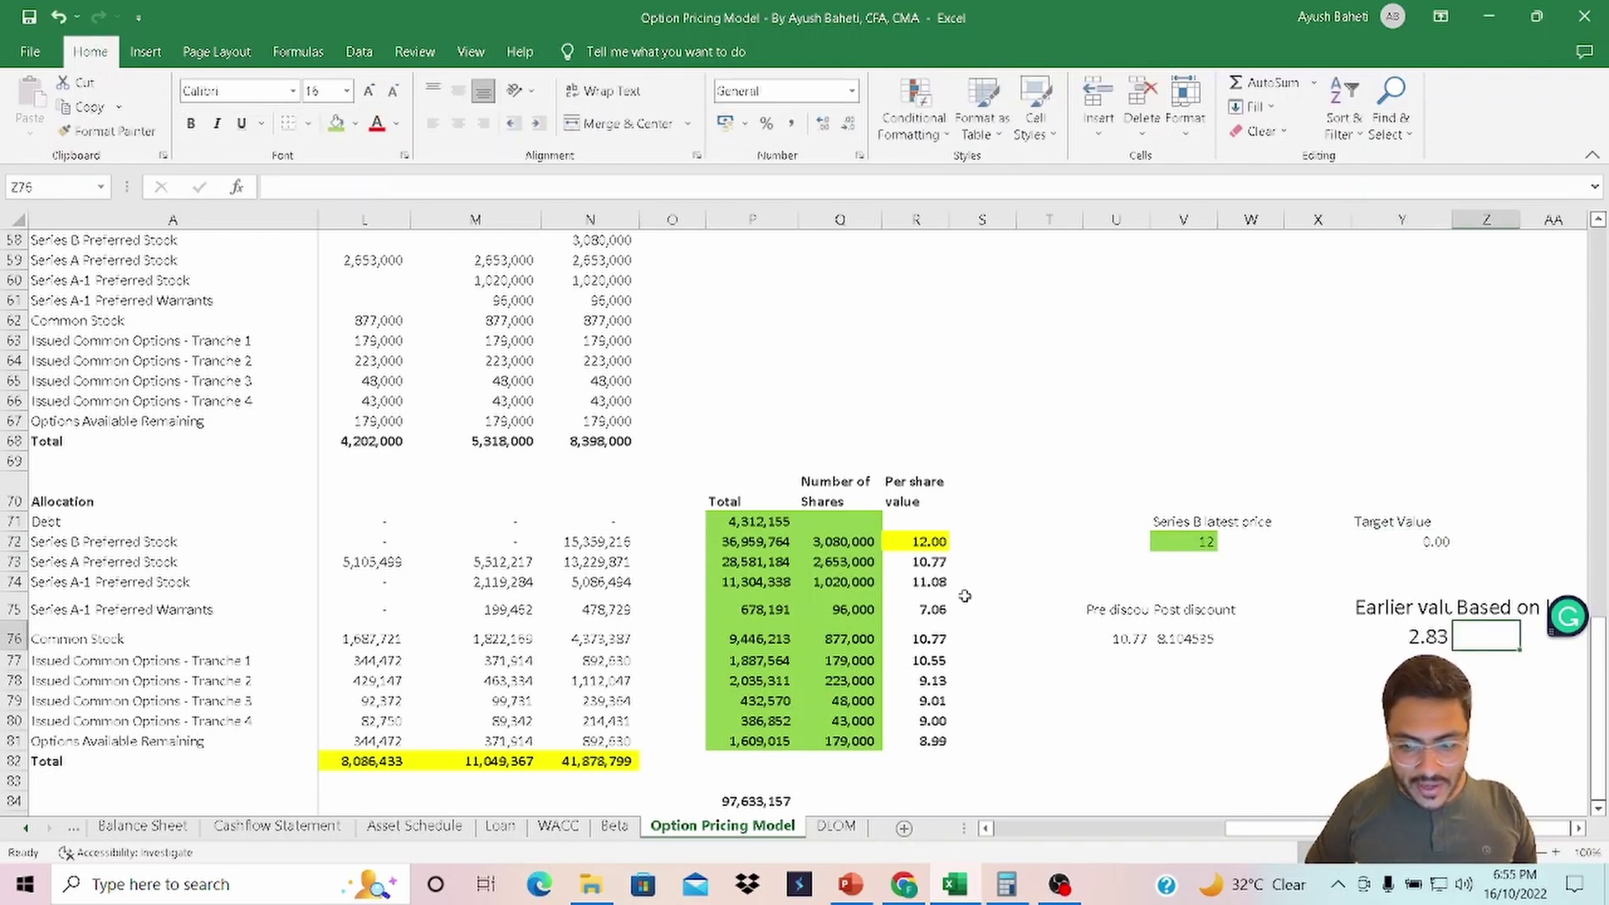
pyautogui.write('=')
pyautogui.press('Left')
pyautogui.press('Left')
pyautogui.press('Left')
pyautogui.press('Left')
pyautogui.press('Left')
pyautogui.press('Left')
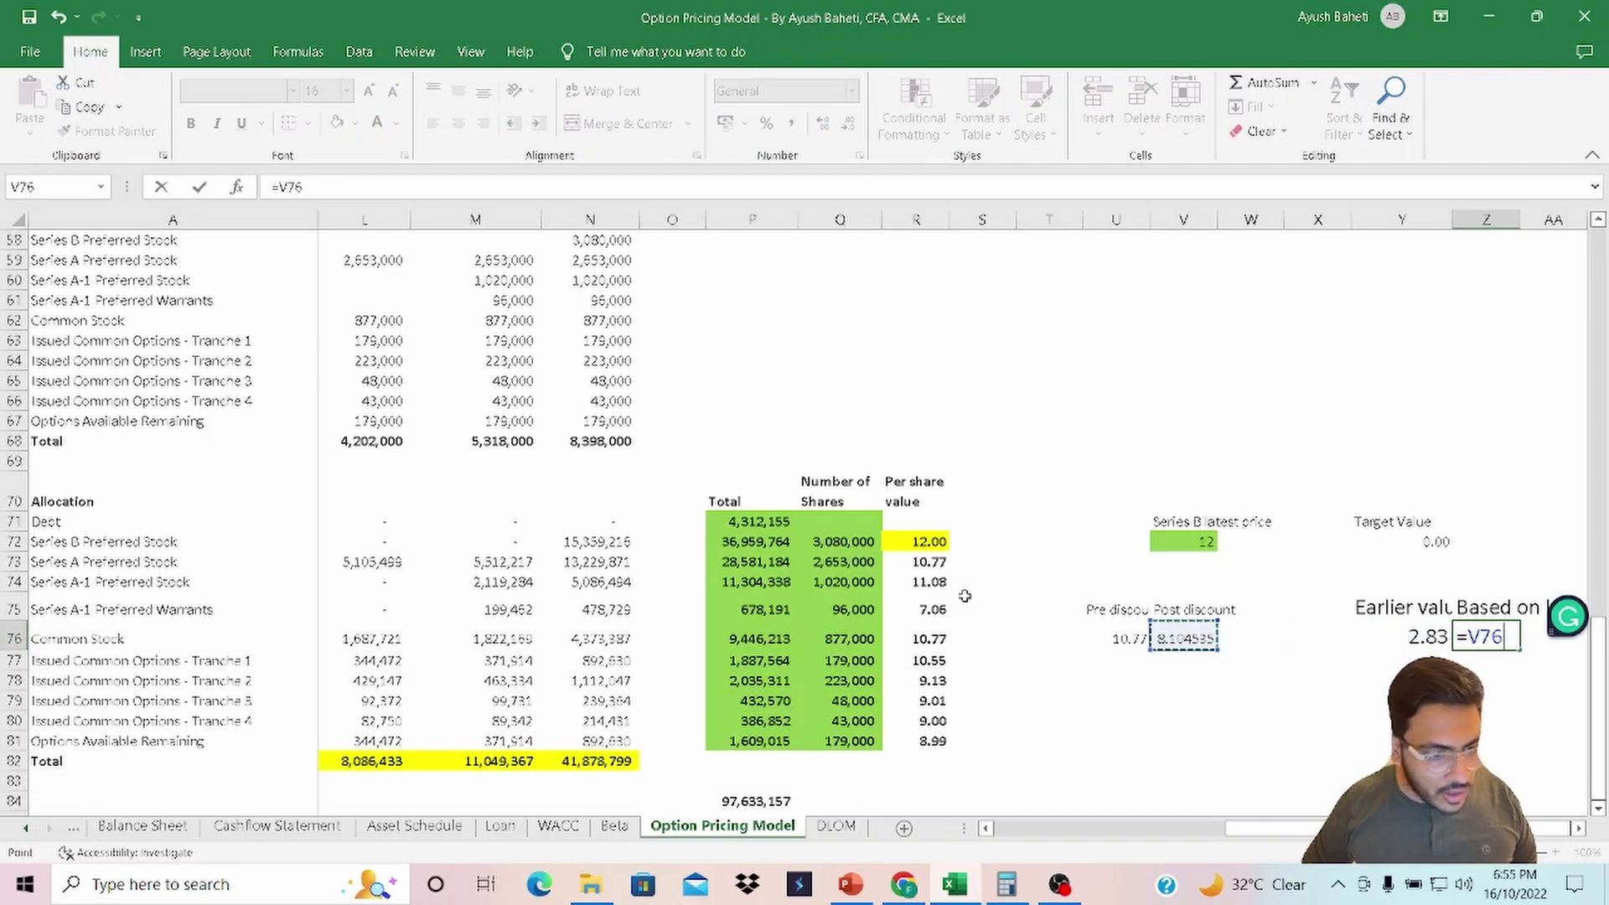
pyautogui.press('Left')
pyautogui.press('Left')
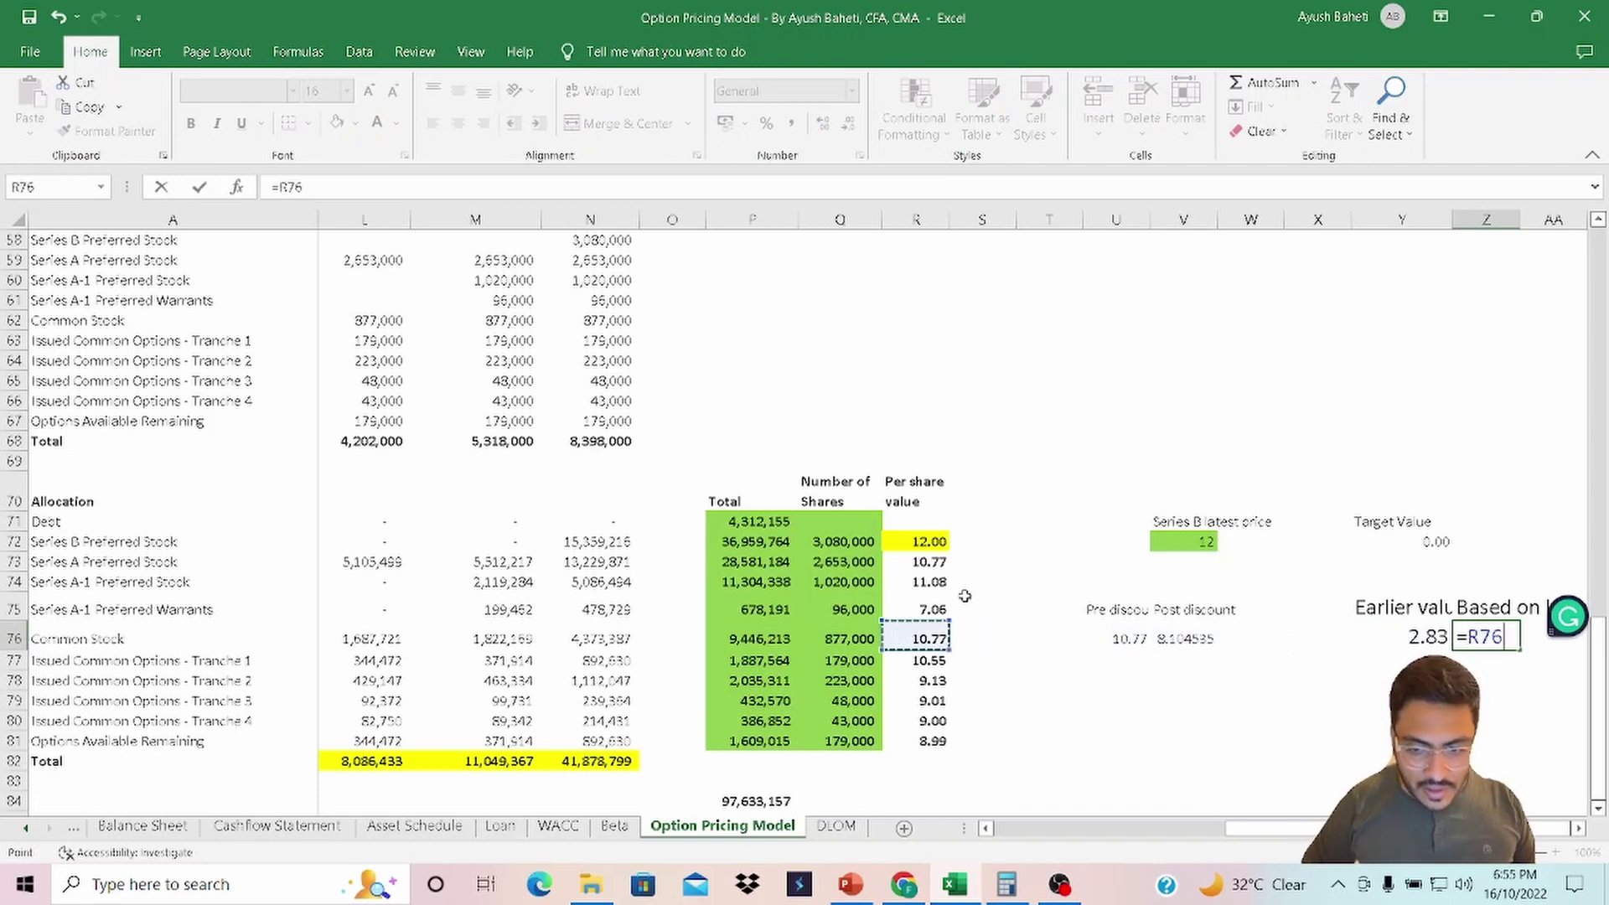
pyautogui.press('Return')
pyautogui.press('Up')
pyautogui.press('F2')
pyautogui.press('Tab')
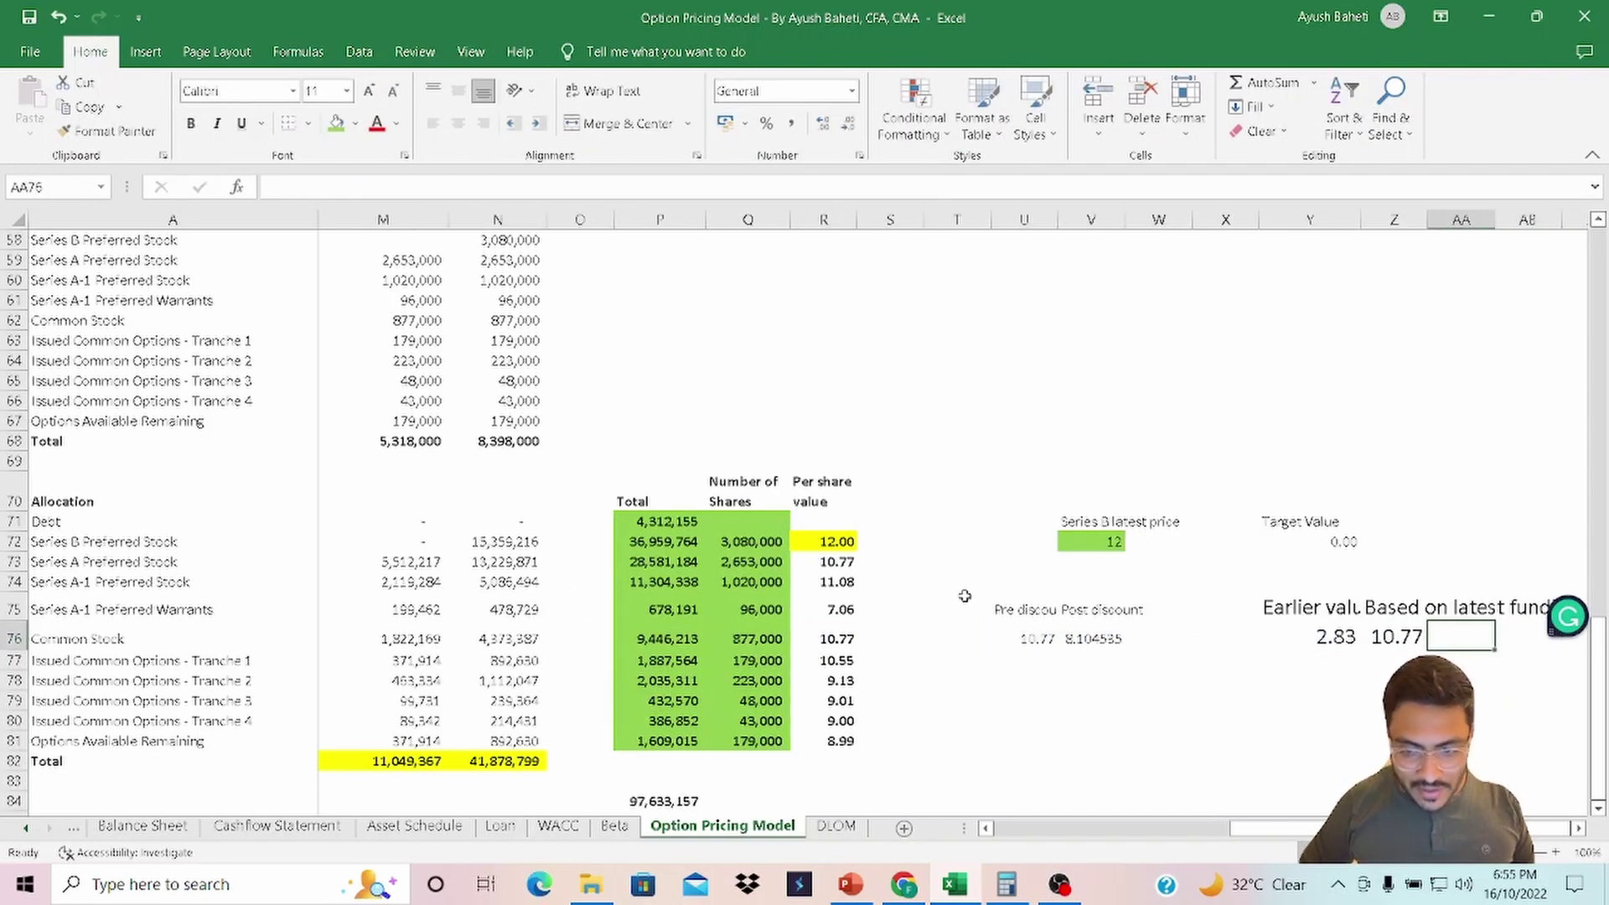
# Compute the 7.94 increase in AA76 with =Z76-Y76.
pyautogui.write('=')
pyautogui.press('Left')
pyautogui.write('-')
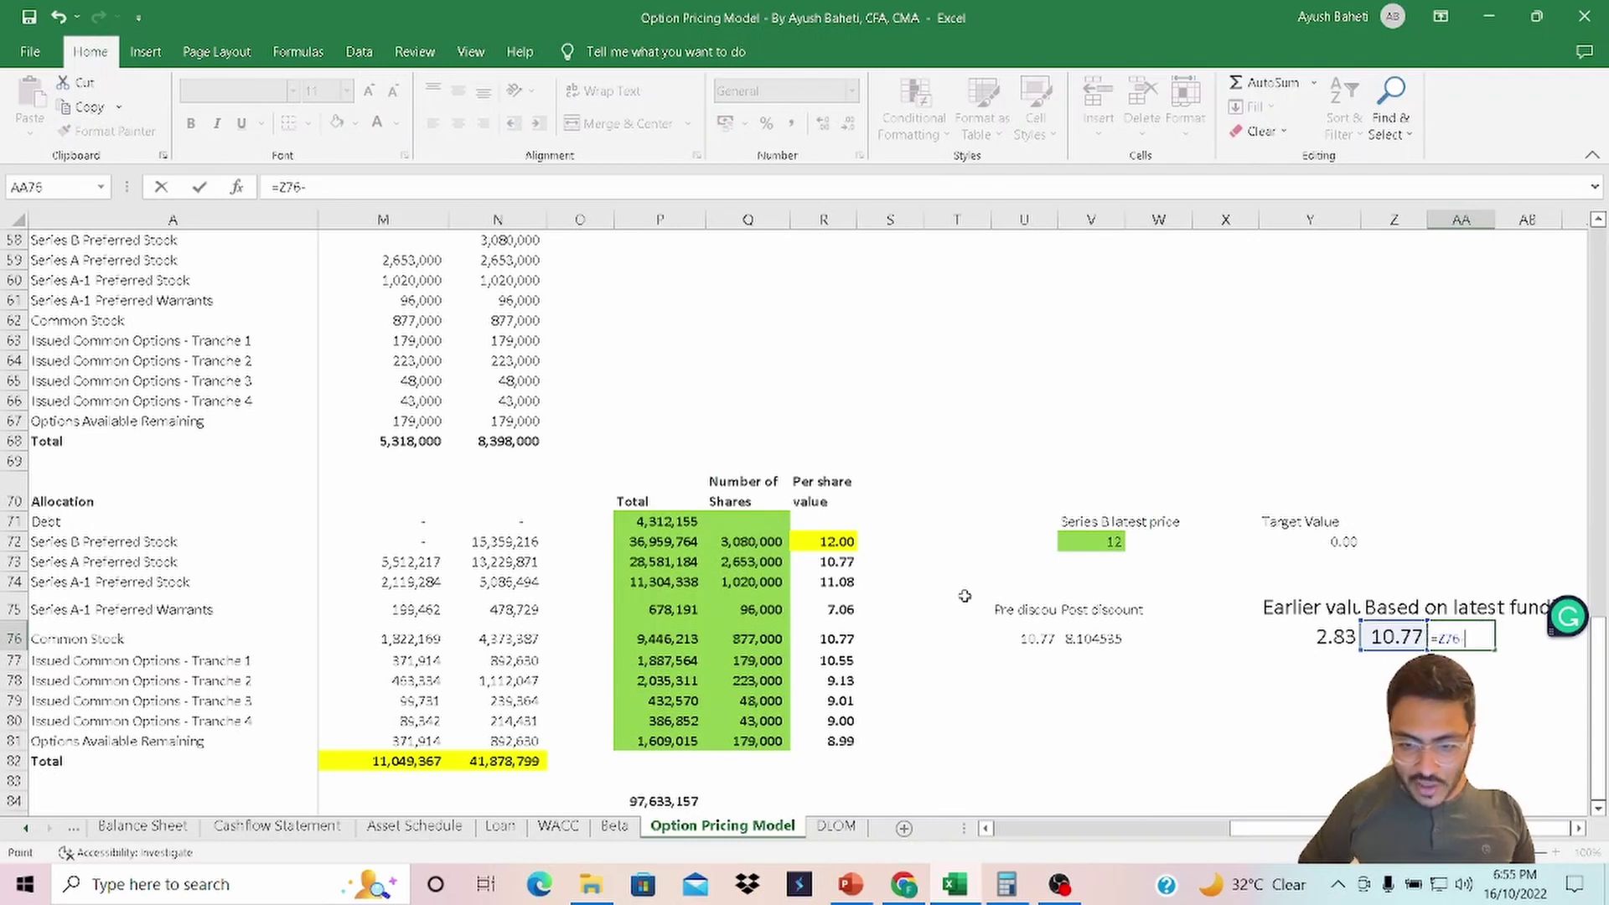
pyautogui.press('Left')
pyautogui.press('Left')
pyautogui.press('Return')
pyautogui.press('Up')
pyautogui.press('F2')
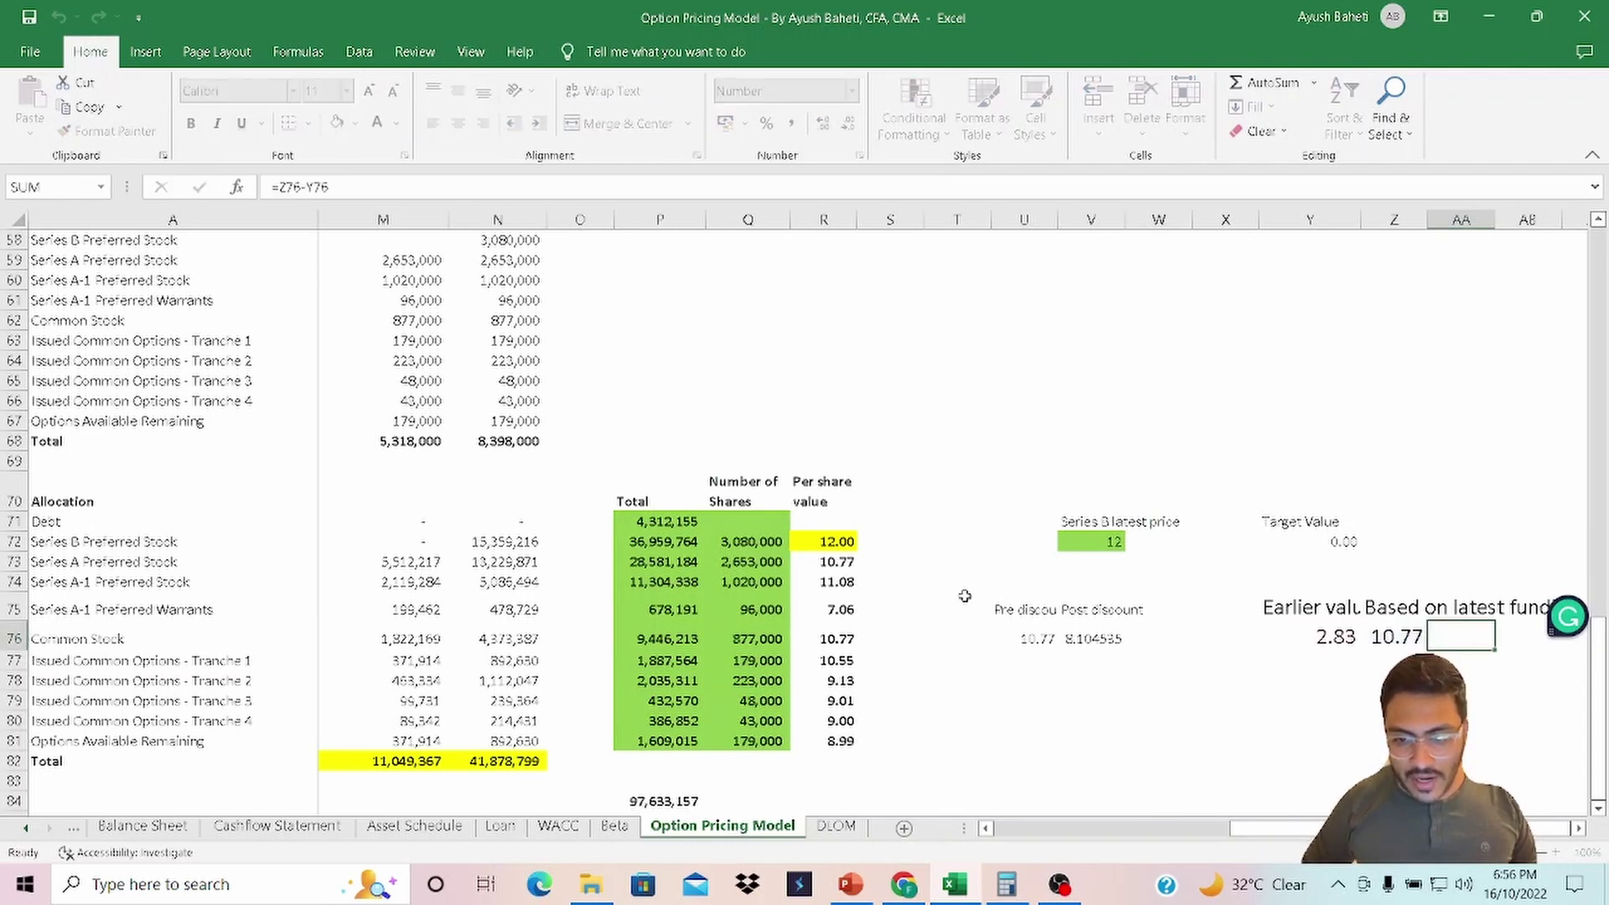
pyautogui.press('Escape')
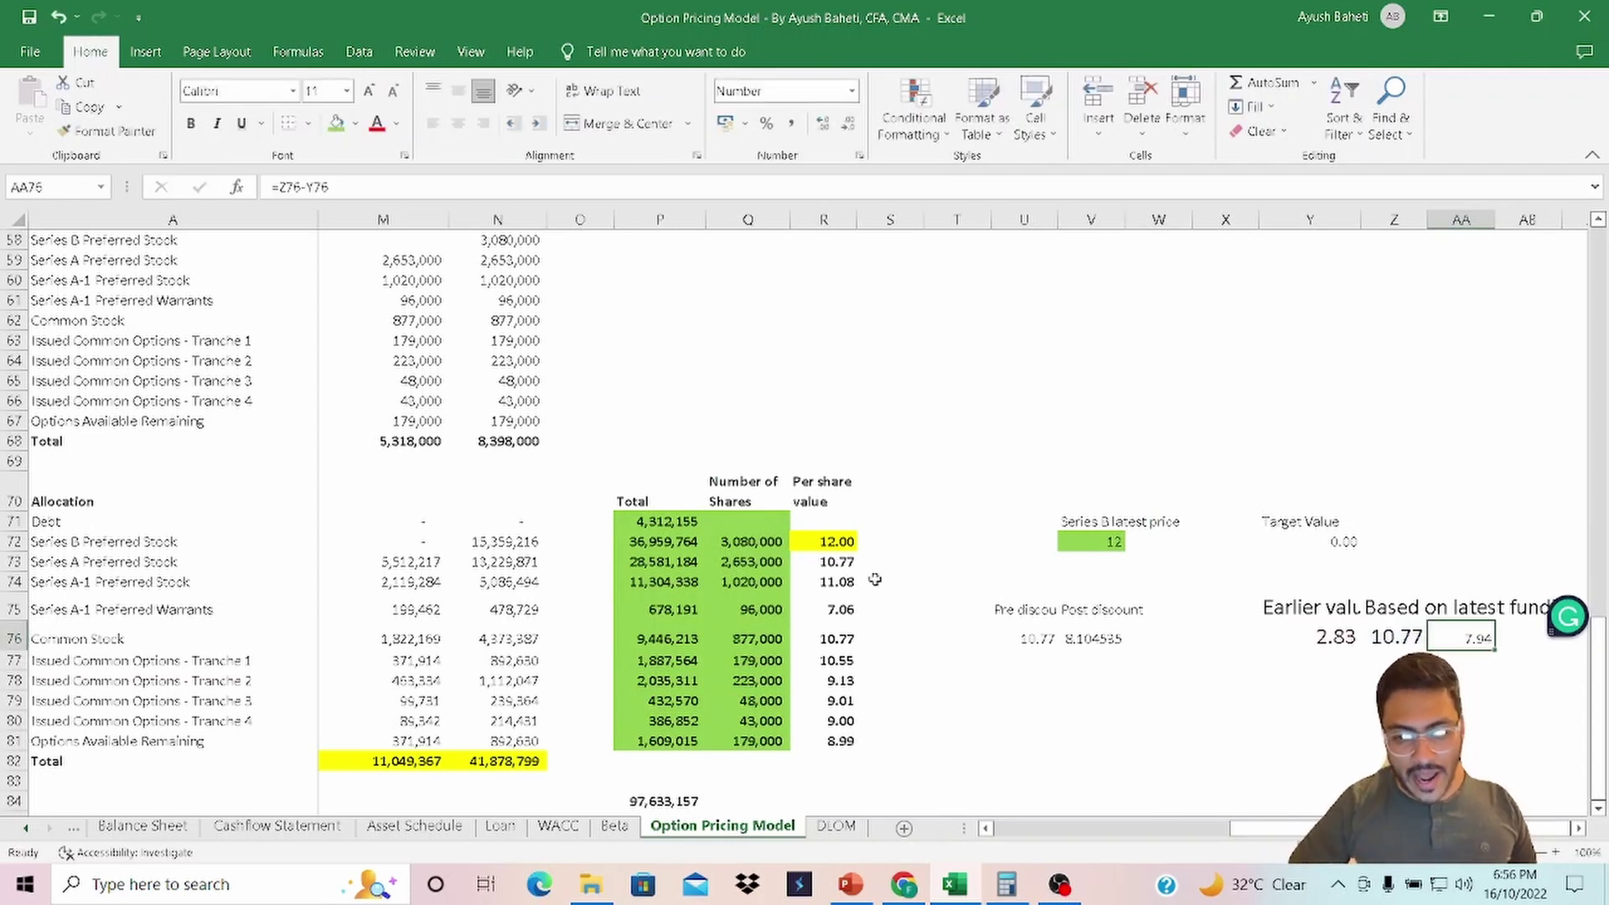